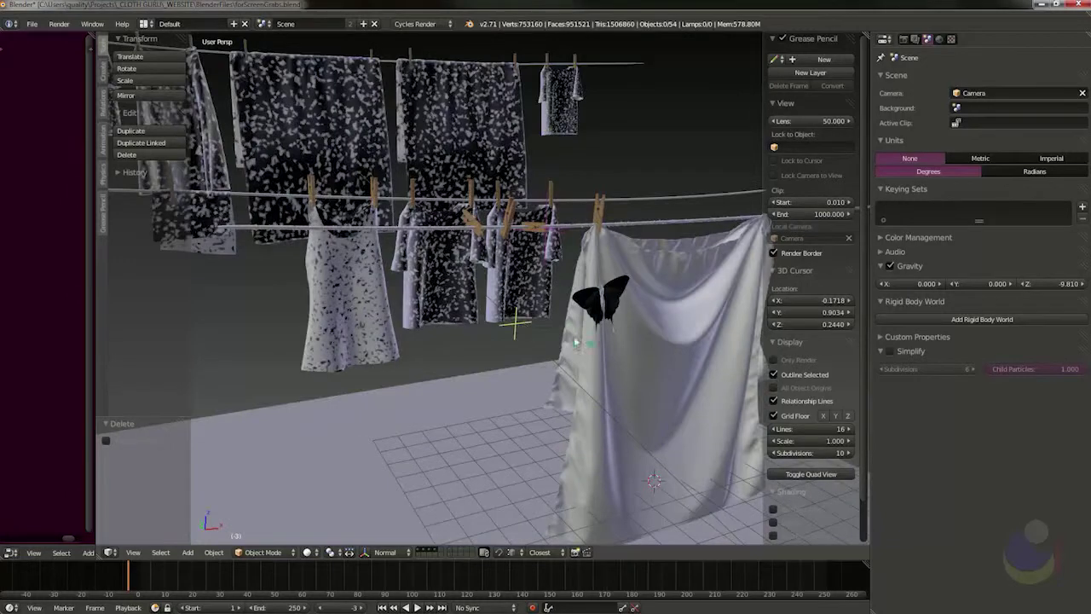
Hide the tool shelf and the properties sidebar of the 3D view.
middle_drag(575, 342, 556, 281)
key(t)
key(n)
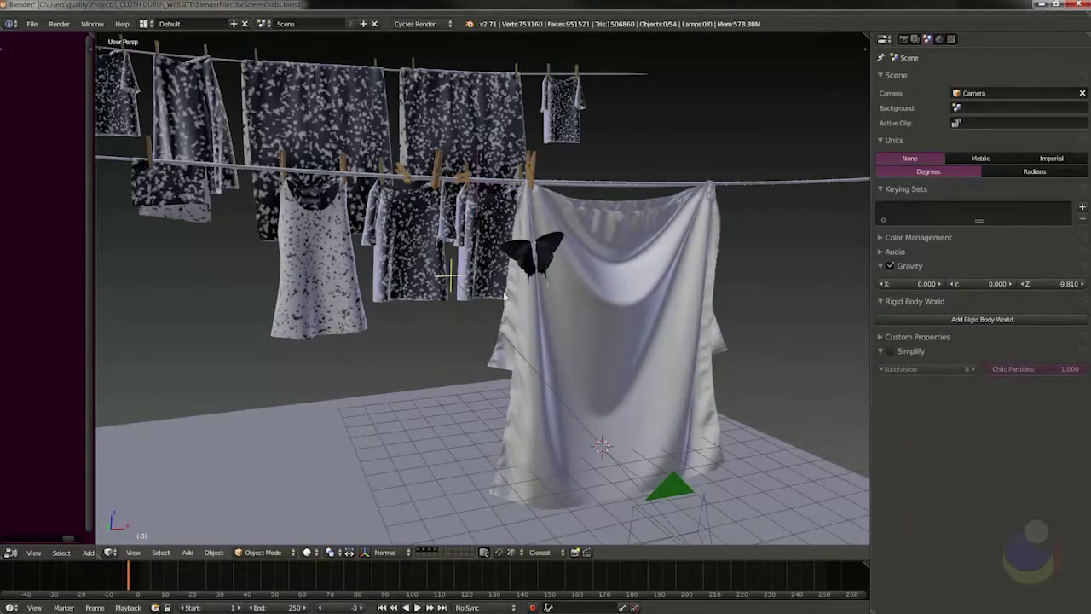
Select the large white front sheet and examine its edge and folds up close beside the clothespin.
right_click(513, 317)
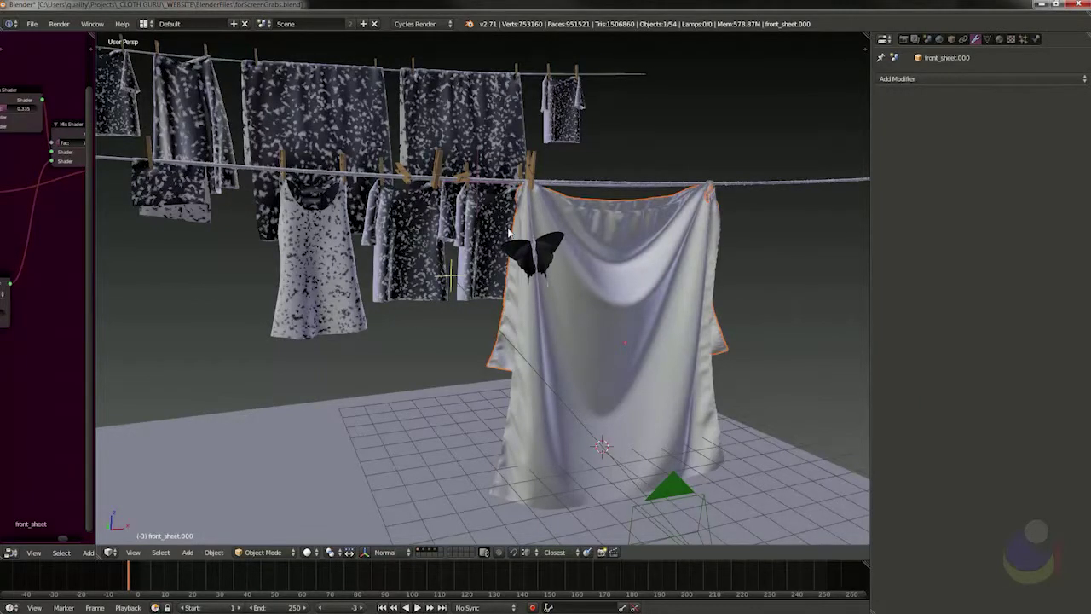
scroll(506, 222, up, 5)
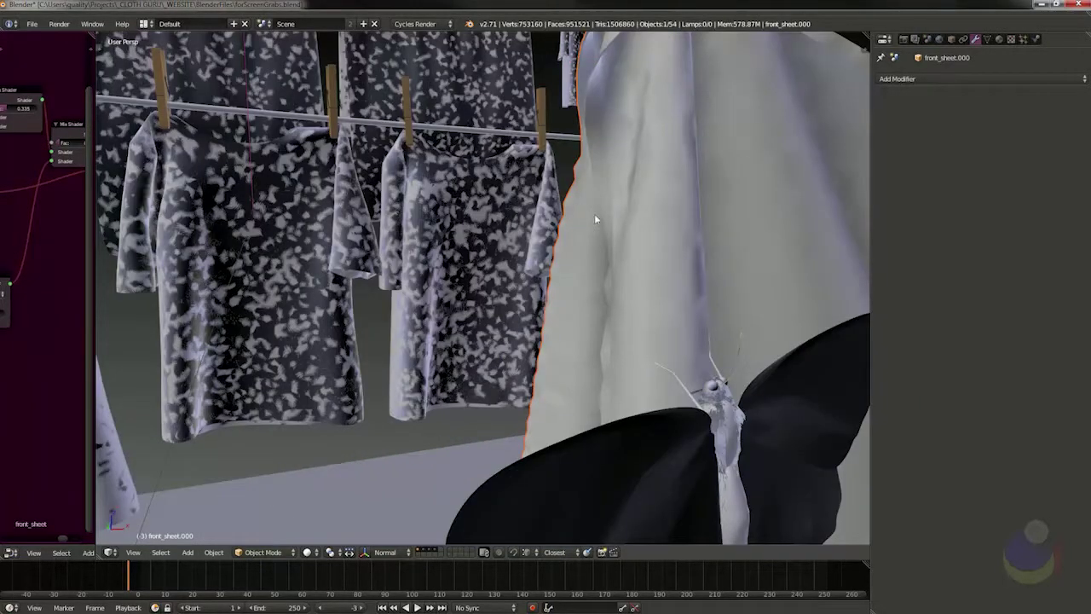
scroll(611, 176, up, 6)
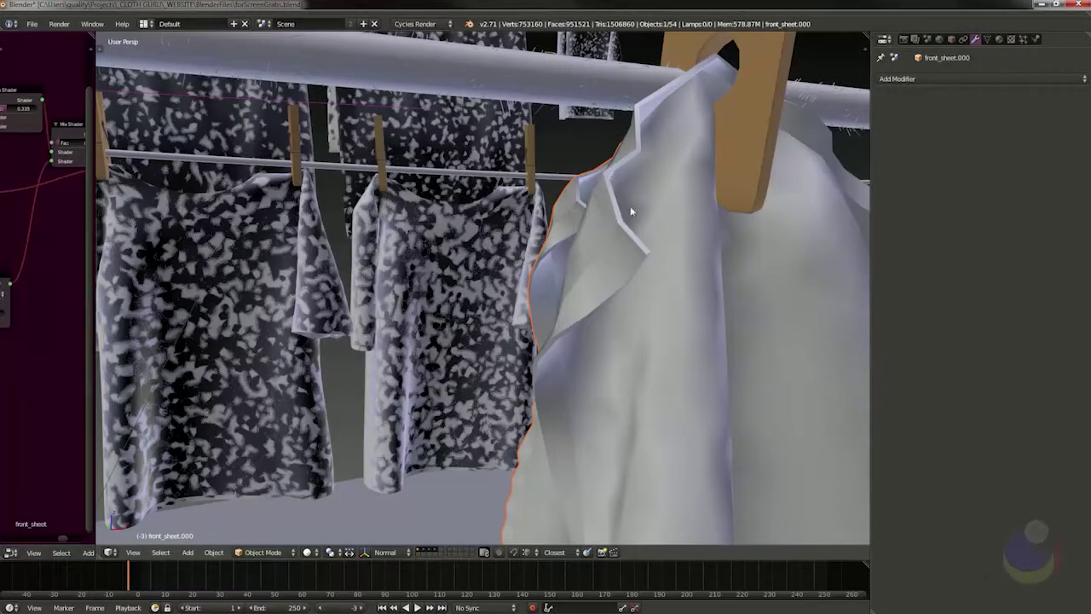
scroll(635, 268, down, 1)
shift+middle_drag(631, 373, 573, 256)
scroll(601, 269, down, 2)
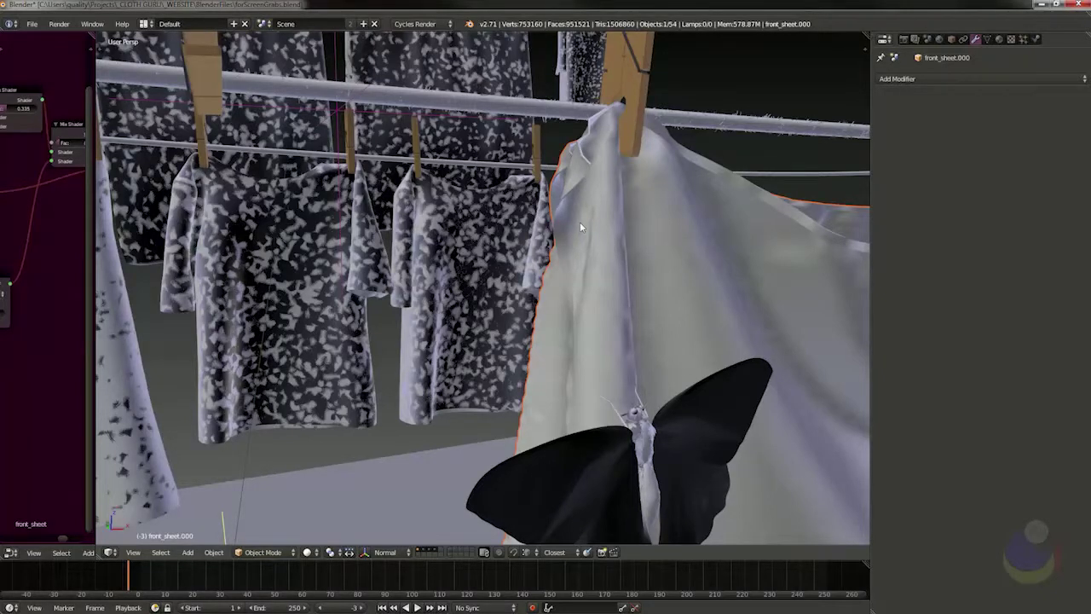
scroll(579, 221, down, 5)
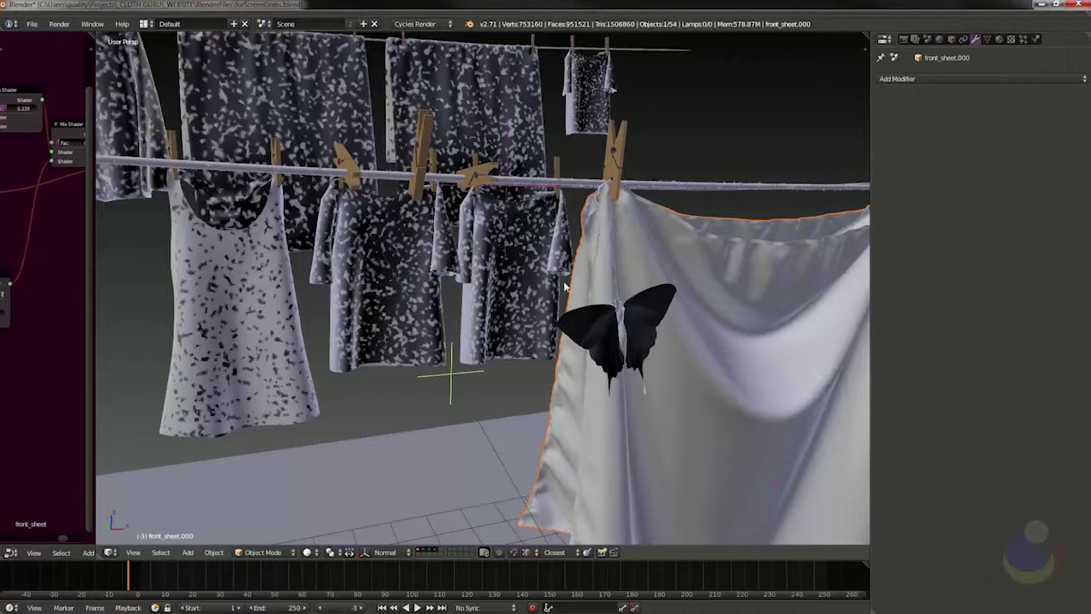
Examine the surface shading of the T-shirts on the middle clothesline from several distances and angles.
middle_drag(560, 289, 579, 259)
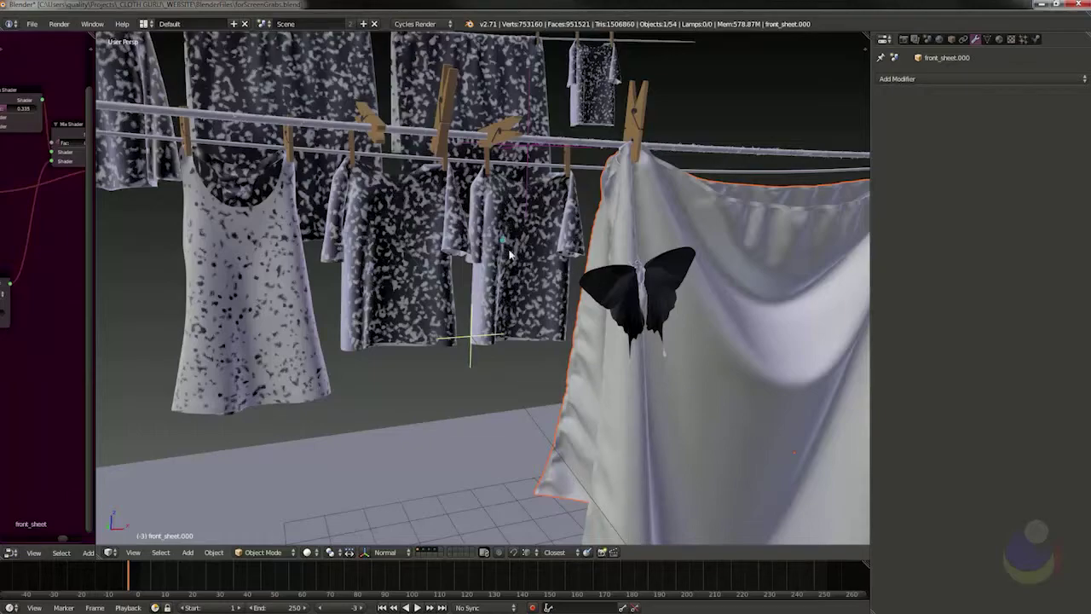
middle_drag(502, 240, 590, 297)
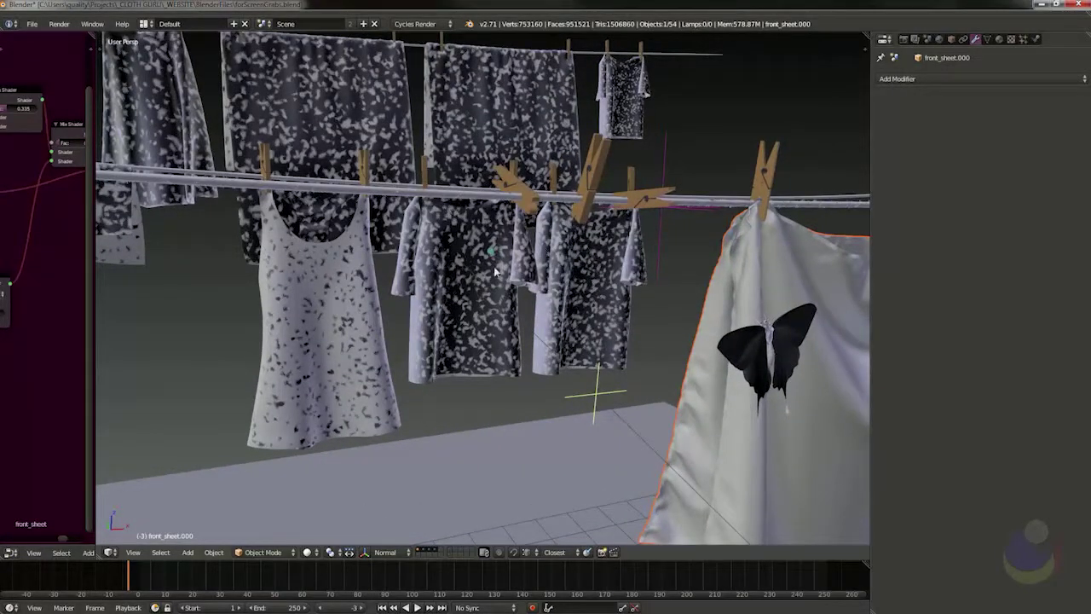
middle_drag(496, 271, 490, 358)
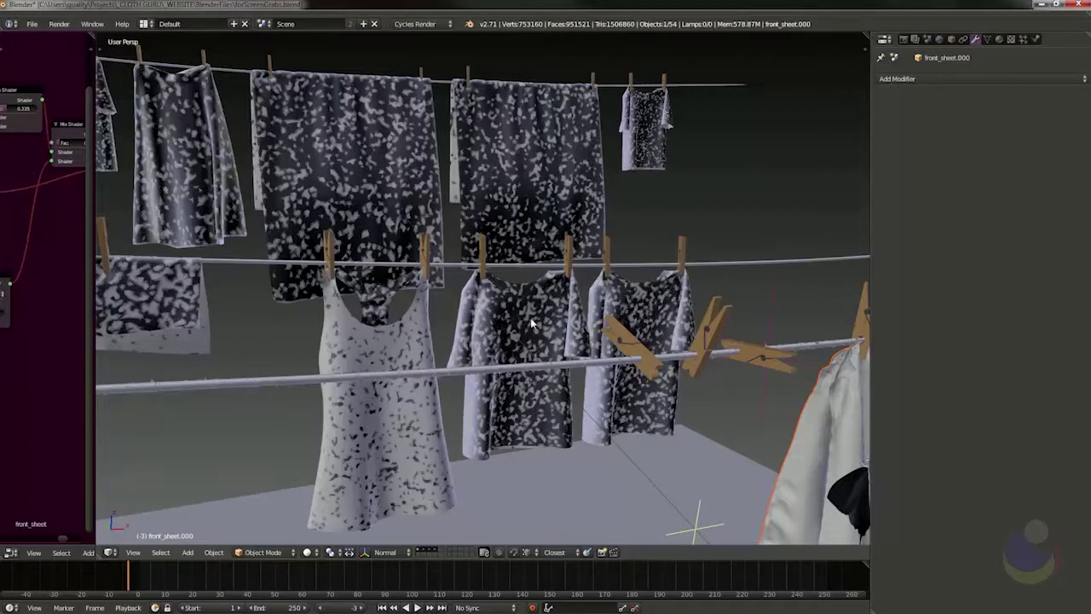
scroll(530, 322, up, 8)
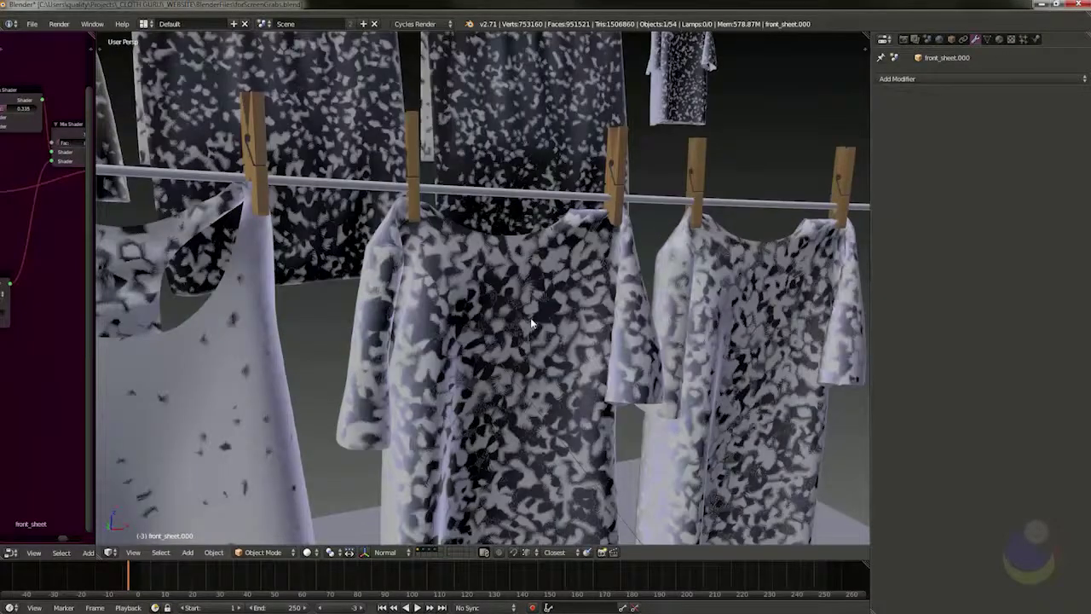
scroll(531, 317, up, 3)
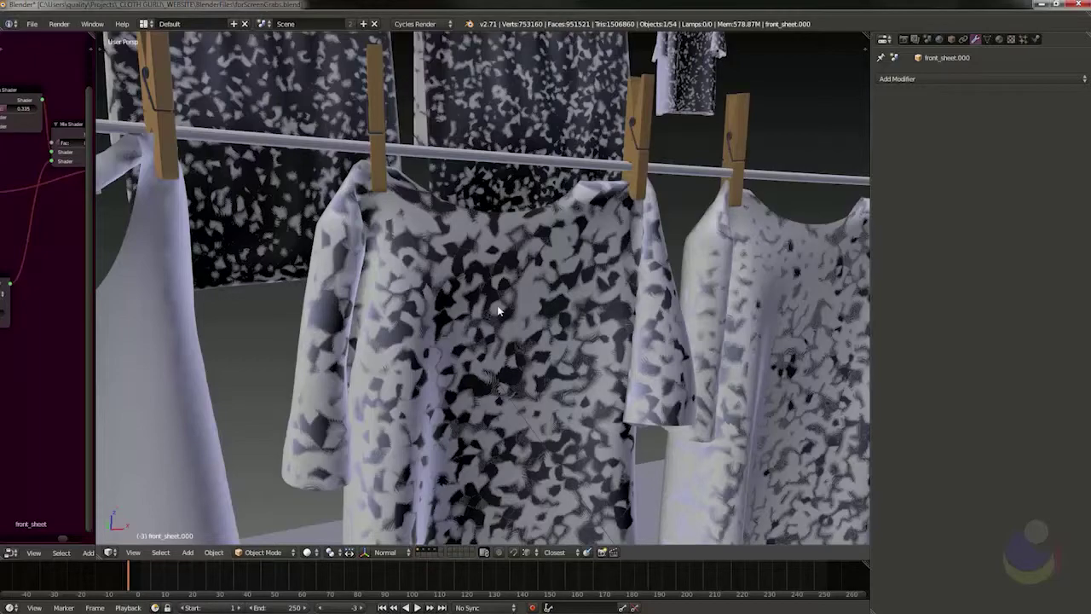
middle_drag(508, 364, 563, 339)
scroll(564, 339, down, 7)
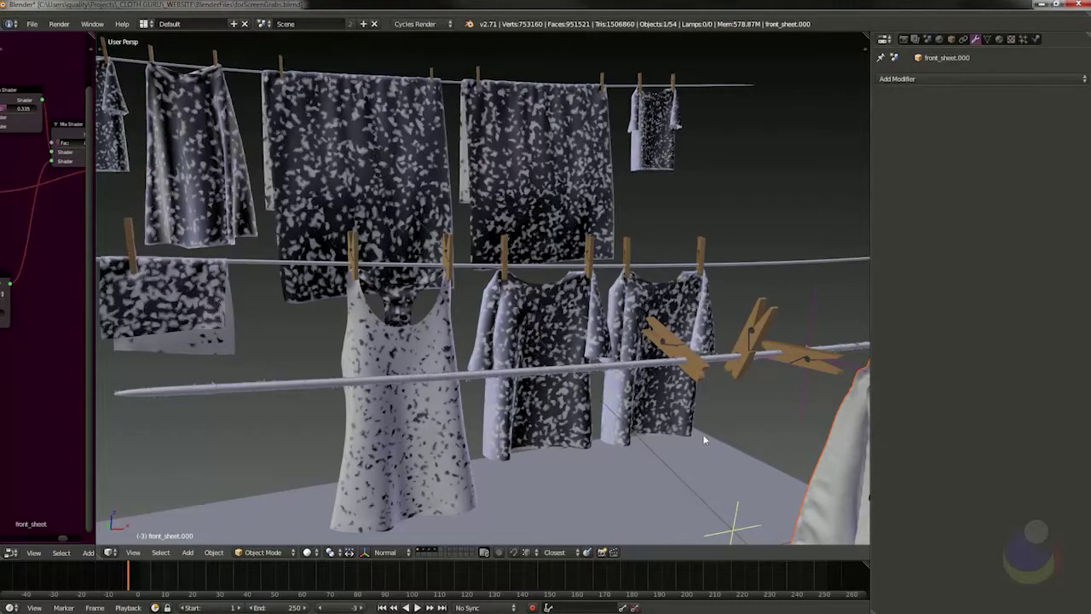
middle_drag(673, 409, 570, 314)
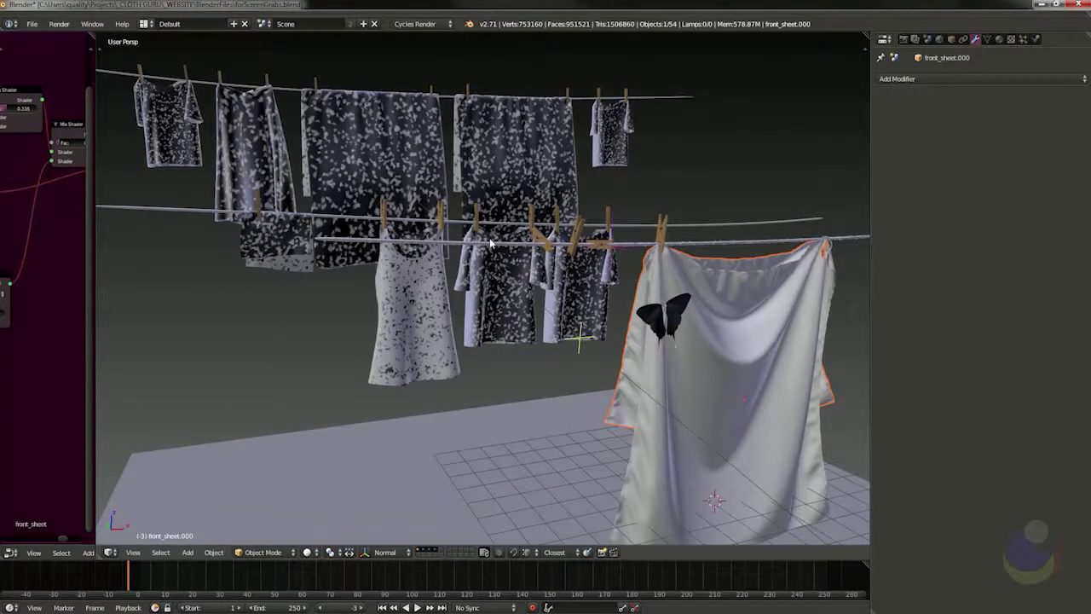
scroll(631, 388, up, 4)
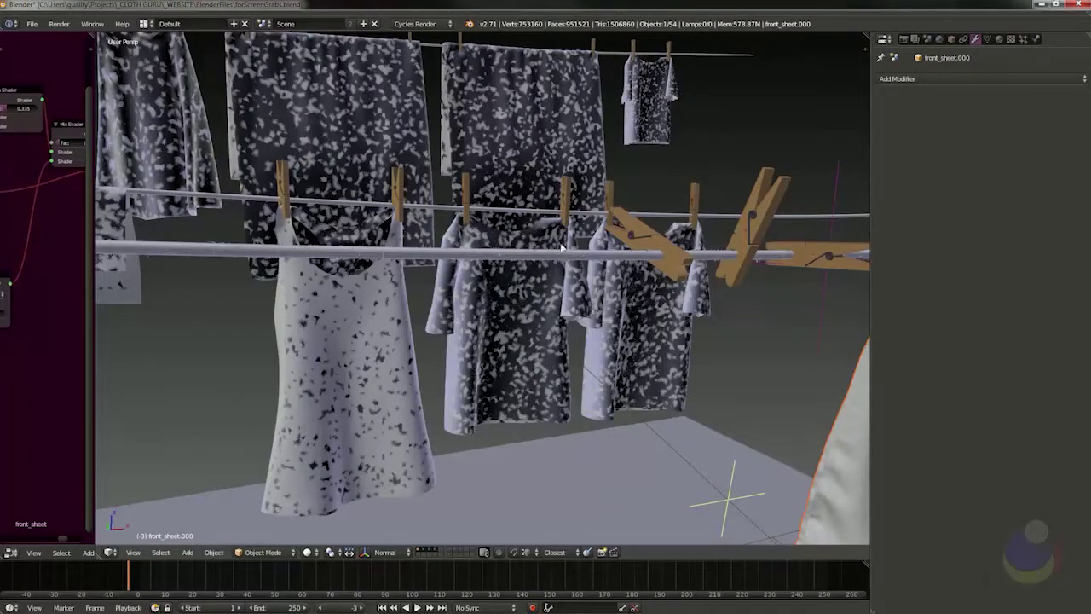
middle_drag(563, 247, 513, 294)
scroll(513, 294, up, 5)
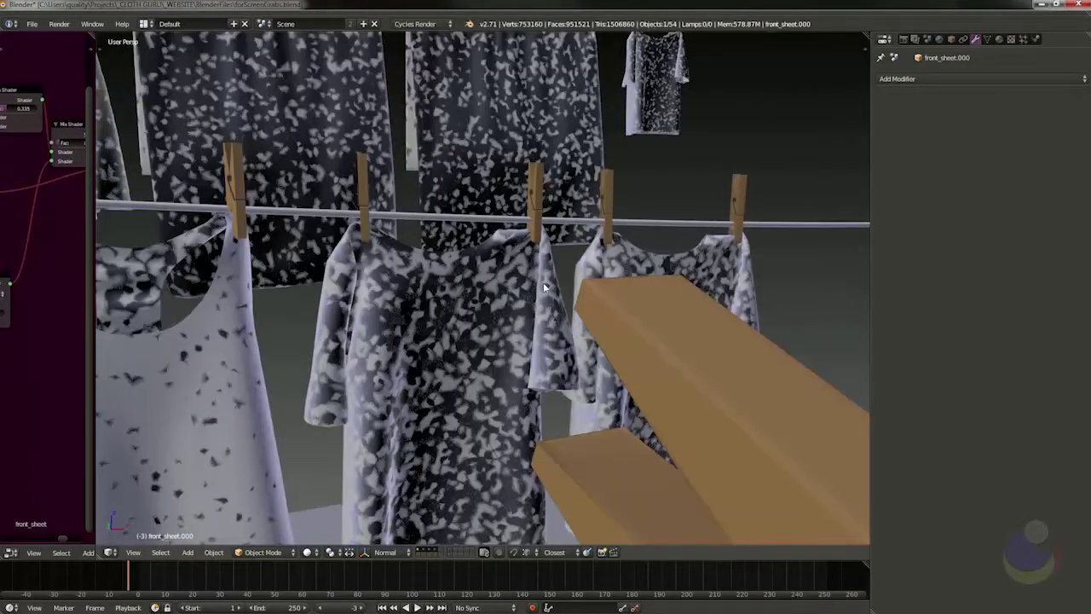
middle_drag(510, 320, 529, 248)
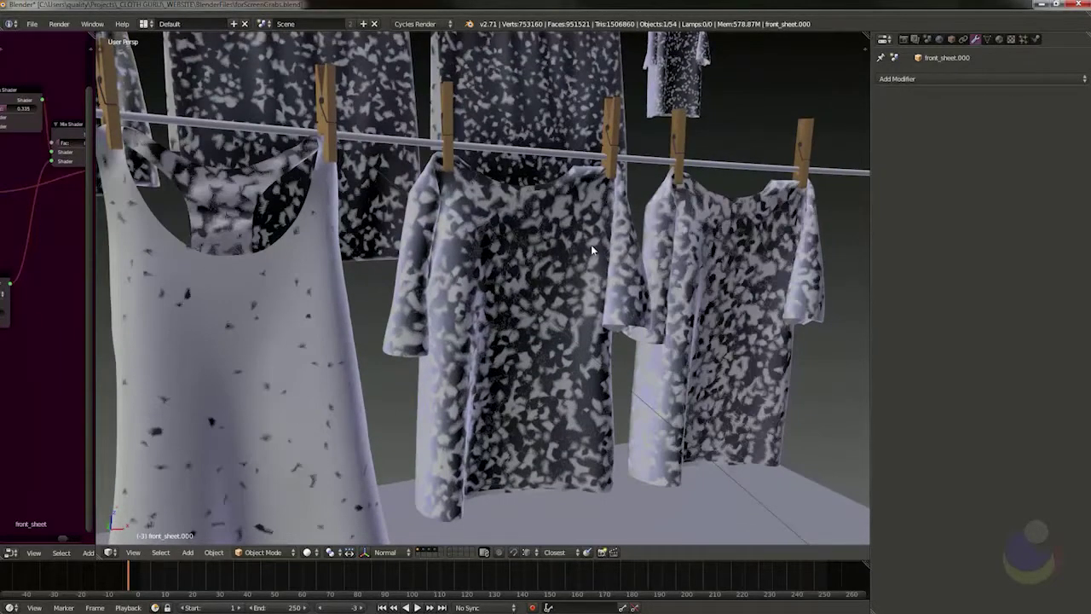
middle_drag(704, 312, 625, 303)
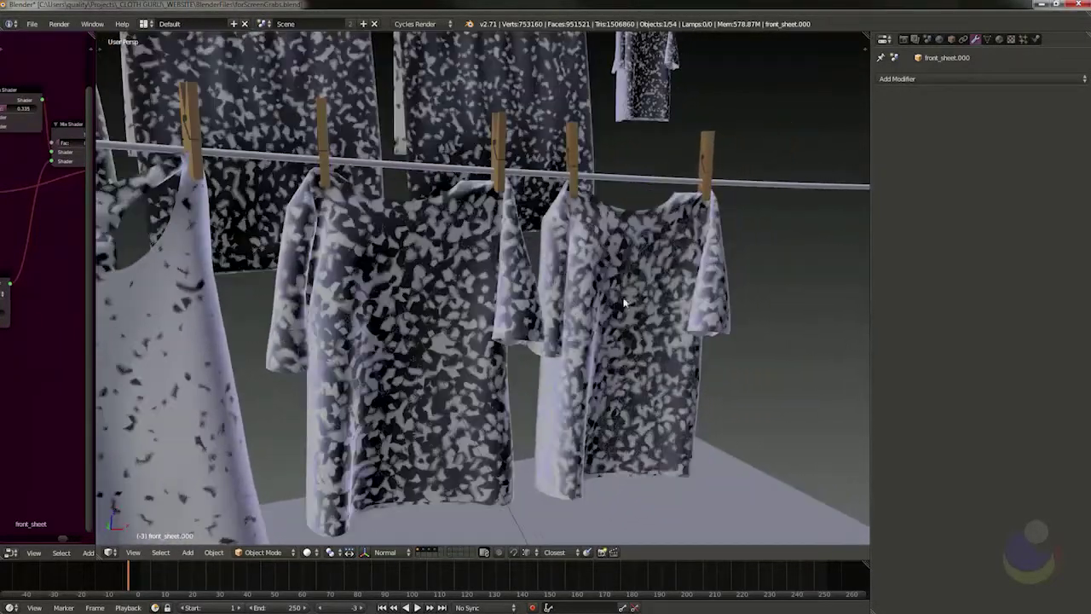
scroll(617, 279, up, 5)
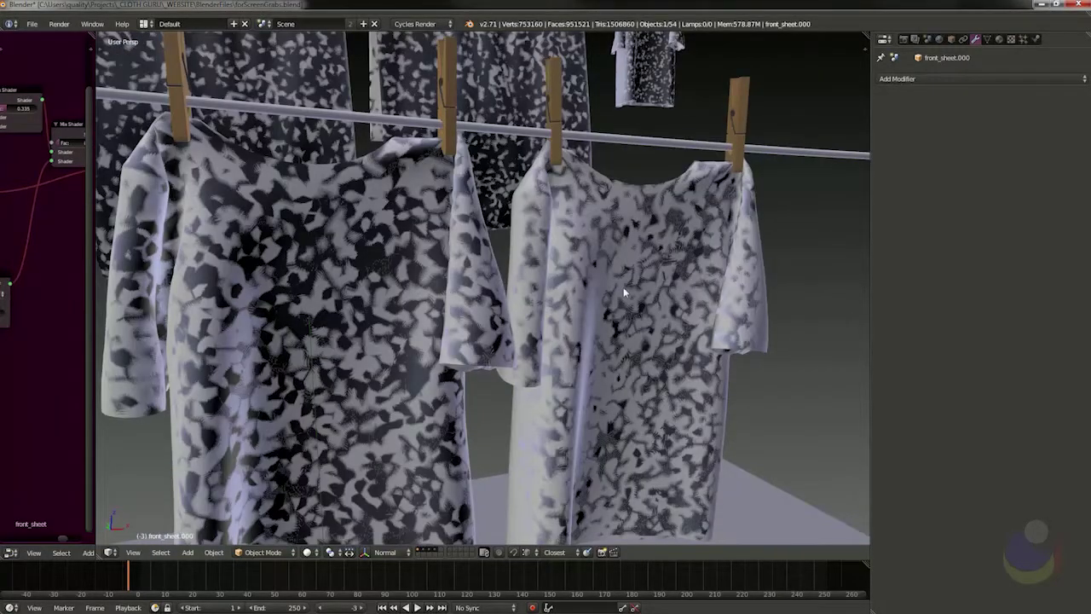
scroll(624, 292, up, 6)
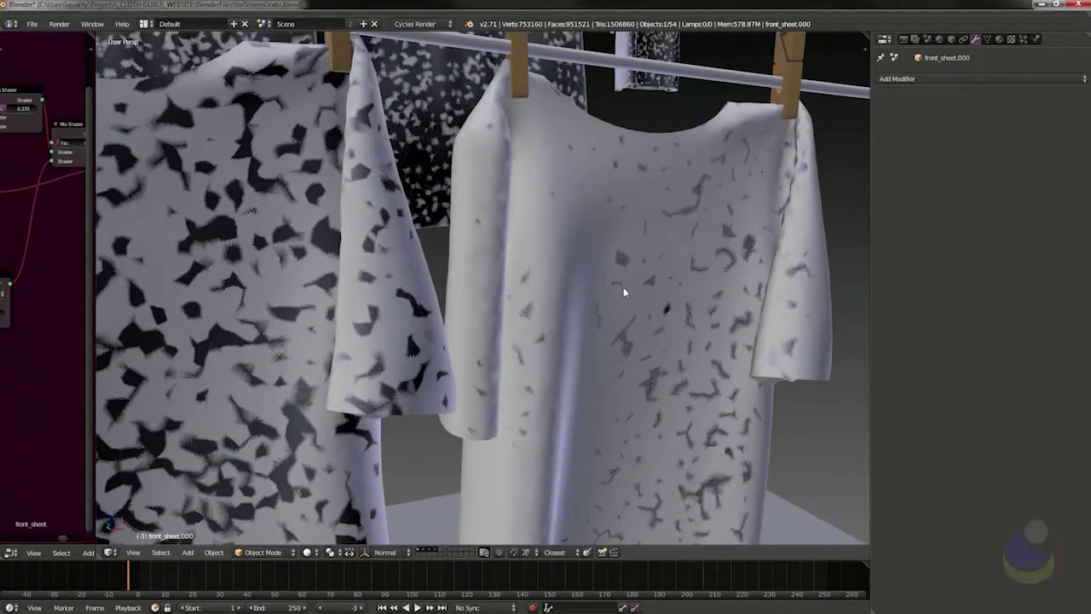
Select the smaller T-shirt at the end of the middle clothesline and frame it in the view.
right_click(605, 237)
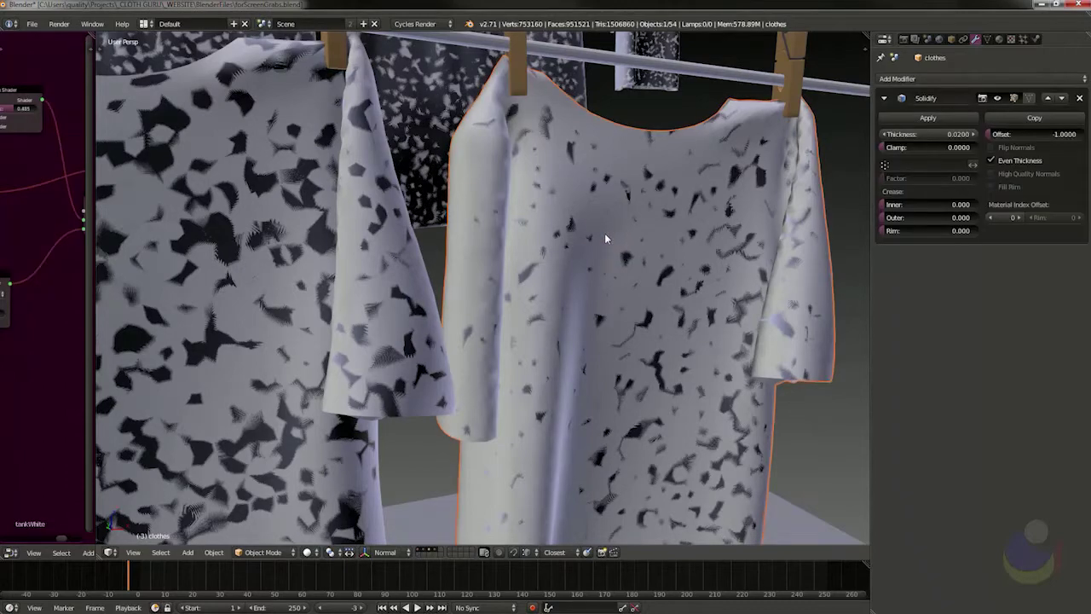
key(KP_Decimal)
scroll(468, 225, up, 4)
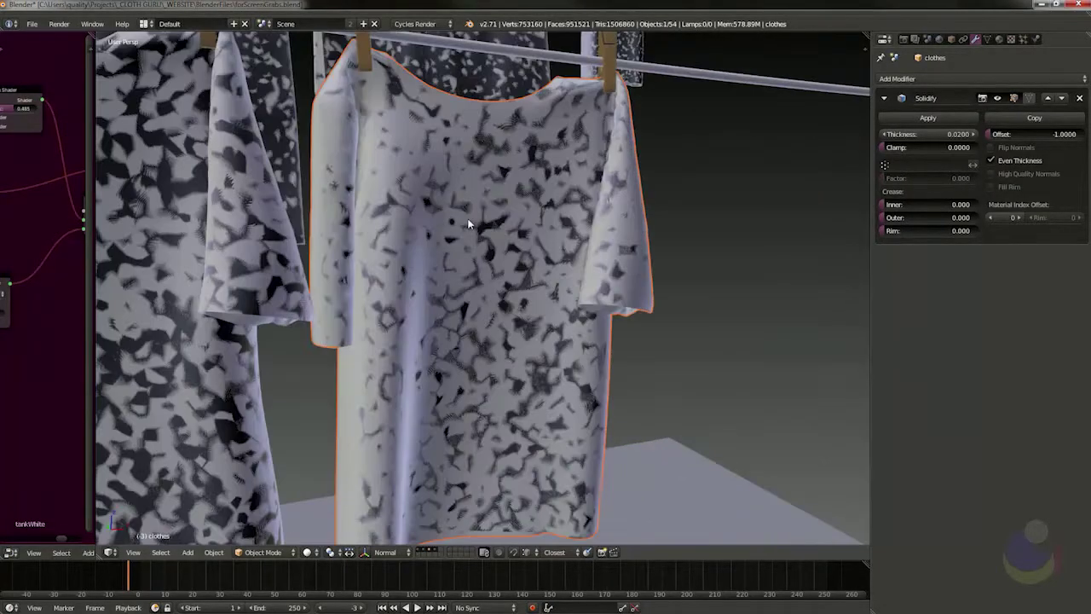
middle_drag(460, 248, 455, 253)
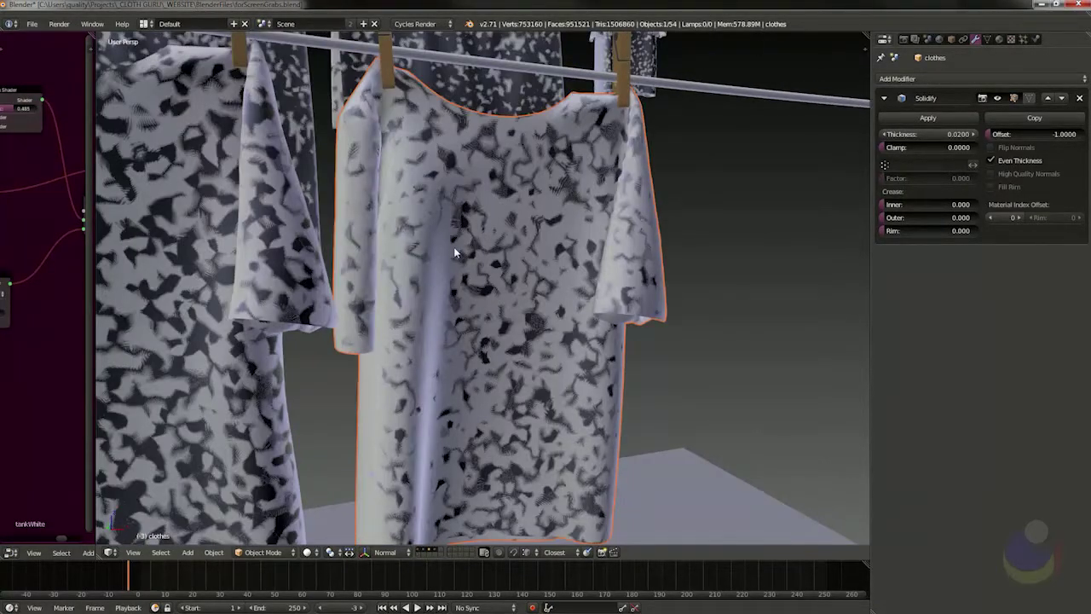
Show the view properties and raise the 3D view's clip start distance to 2.370, checking the T-shirt's shading up close.
key(n)
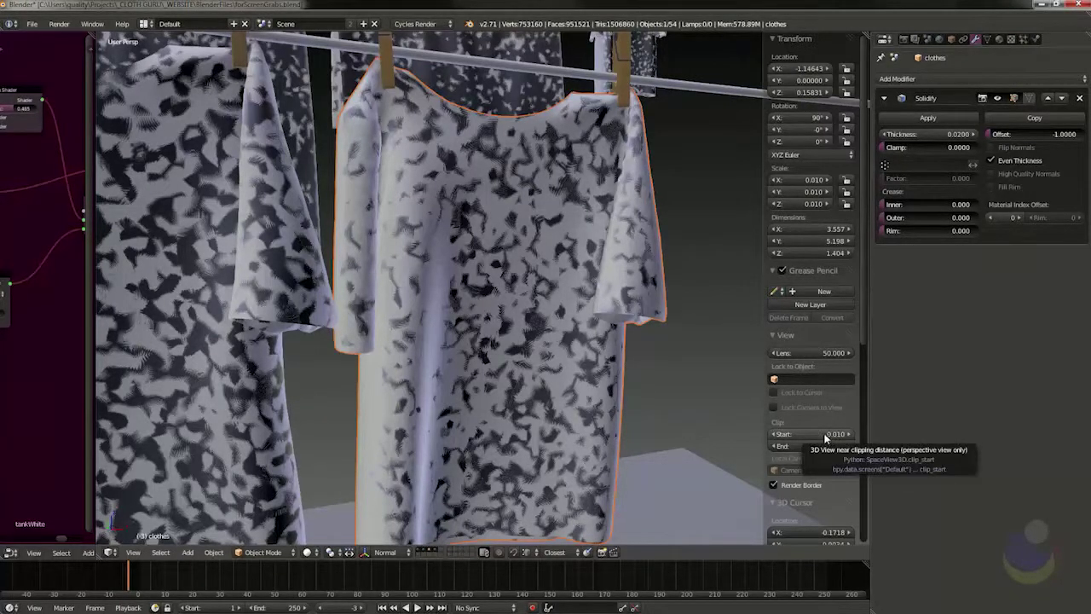
mouse_move(824, 438)
mouse_down()
mouse_move(802, 438)
mouse_move(833, 439)
mouse_up()
scroll(476, 310, down, 5)
middle_drag(476, 310, 587, 233)
scroll(587, 232, up, 4)
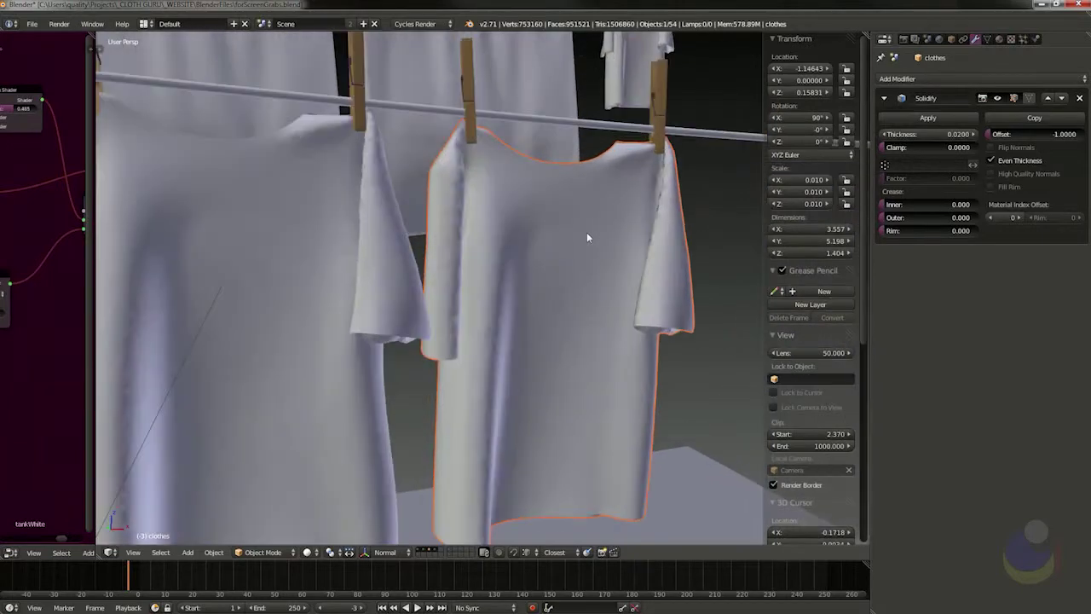
scroll(557, 314, up, 2)
scroll(558, 314, up, 2)
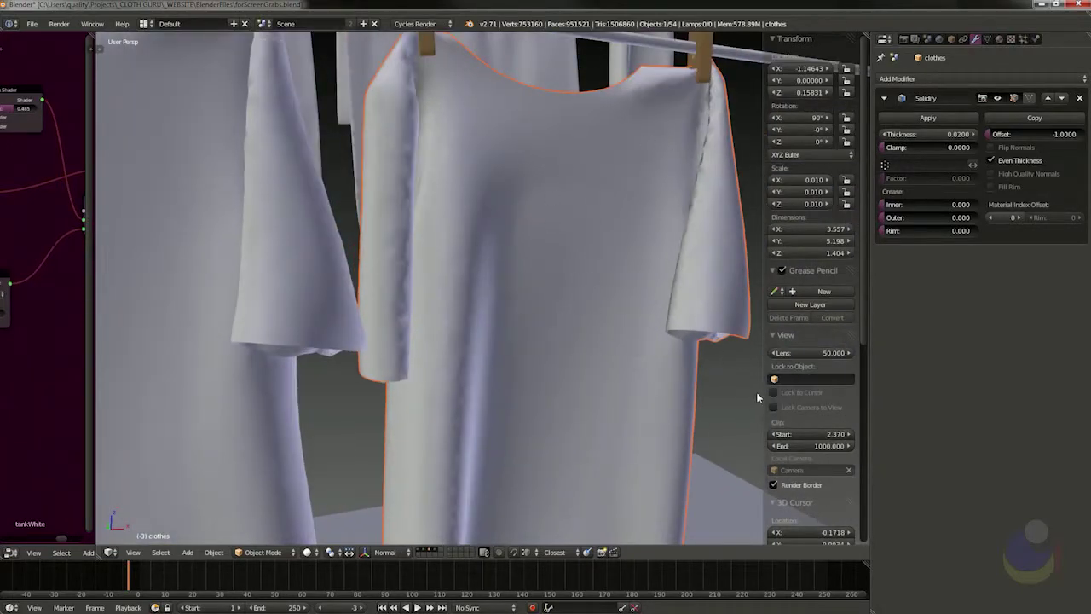
Set the 3D view's clip start distance to 0.01.
click(826, 433)
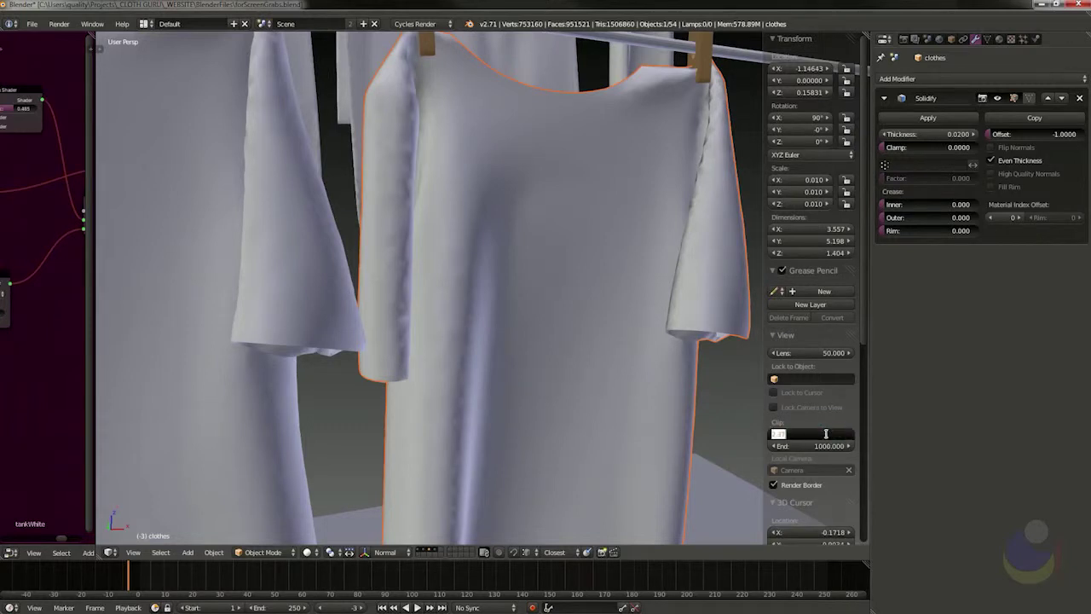
key(BackSpace)
text(.01)
key(Return)
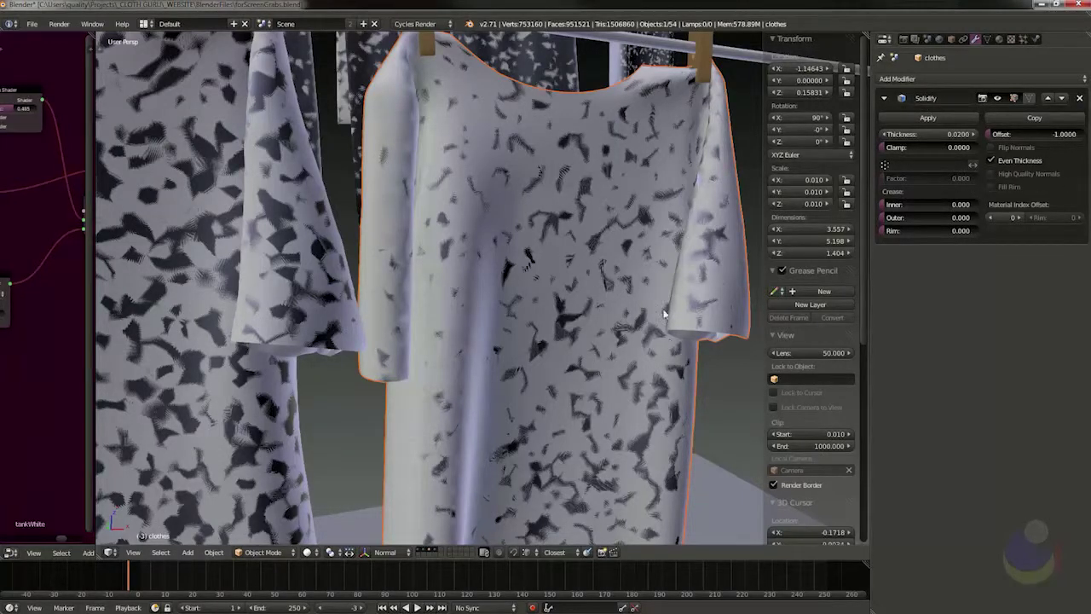
Turn off the viewport display of the T-shirt's Solidify modifier and inspect its sleeve opening and hem.
click(997, 98)
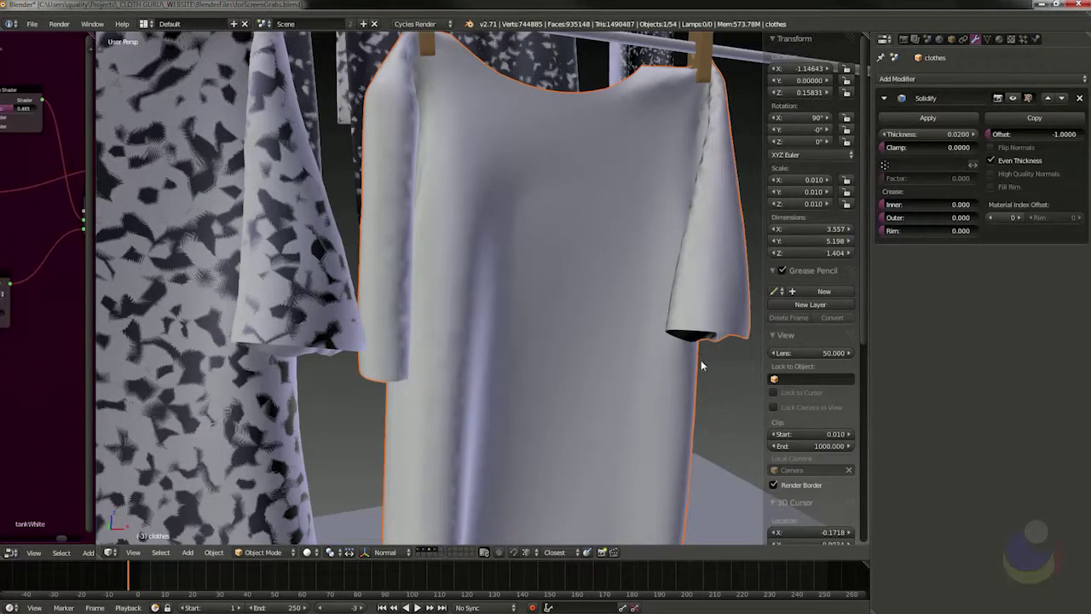
middle_drag(680, 374, 638, 207)
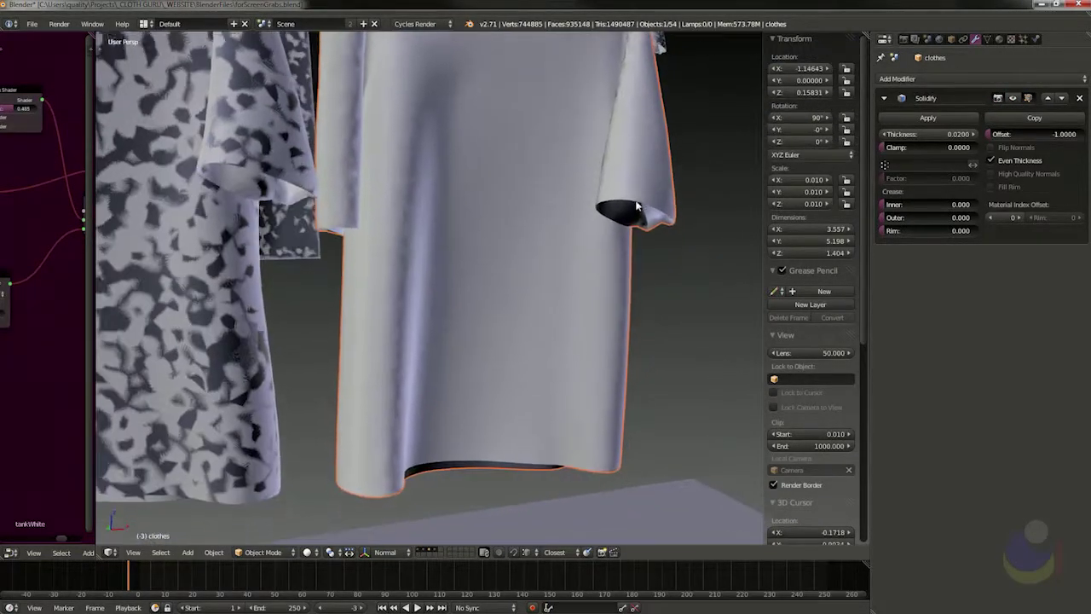
scroll(647, 217, up, 1)
shift+middle_drag(628, 246, 638, 167)
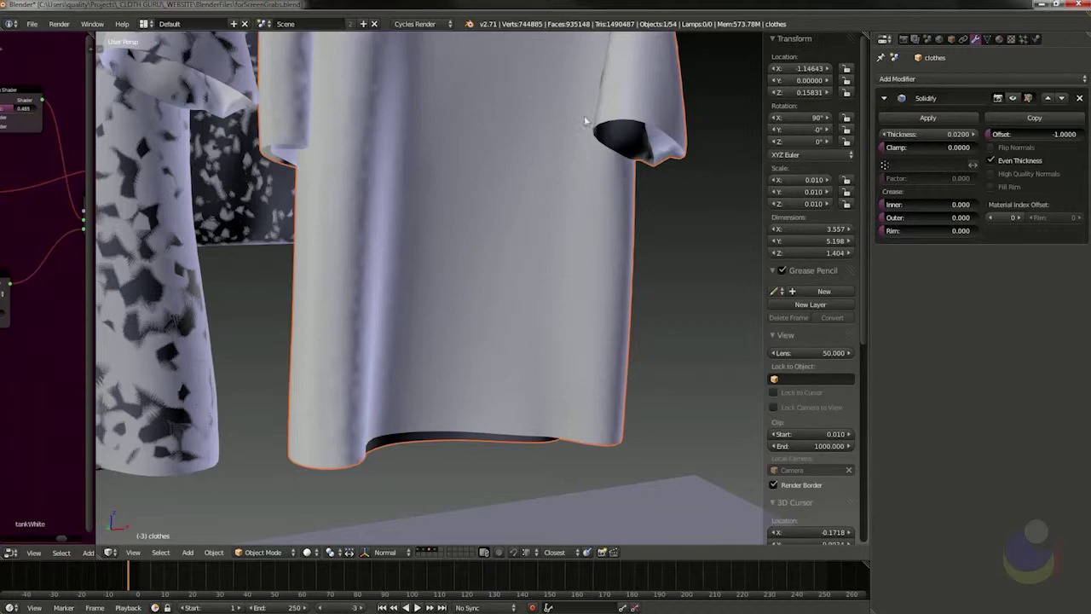
middle_drag(533, 241, 576, 303)
mouse_move(653, 210)
middle_down()
mouse_move(658, 256)
mouse_move(654, 224)
middle_up()
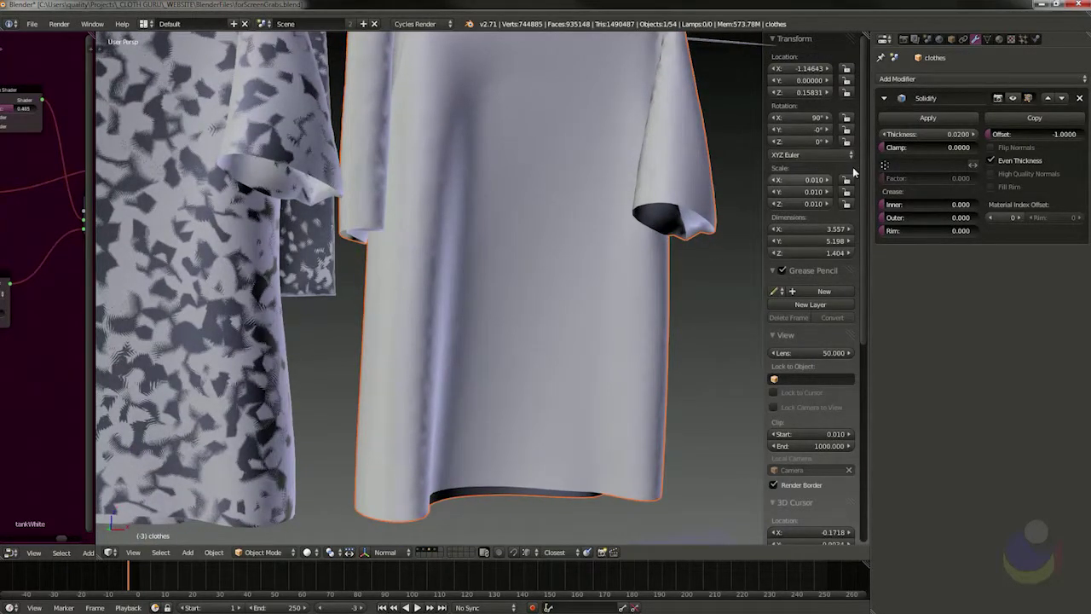
Turn the T-shirt's Solidify modifier display back on and compare its surface shading at close and far distances.
click(1015, 98)
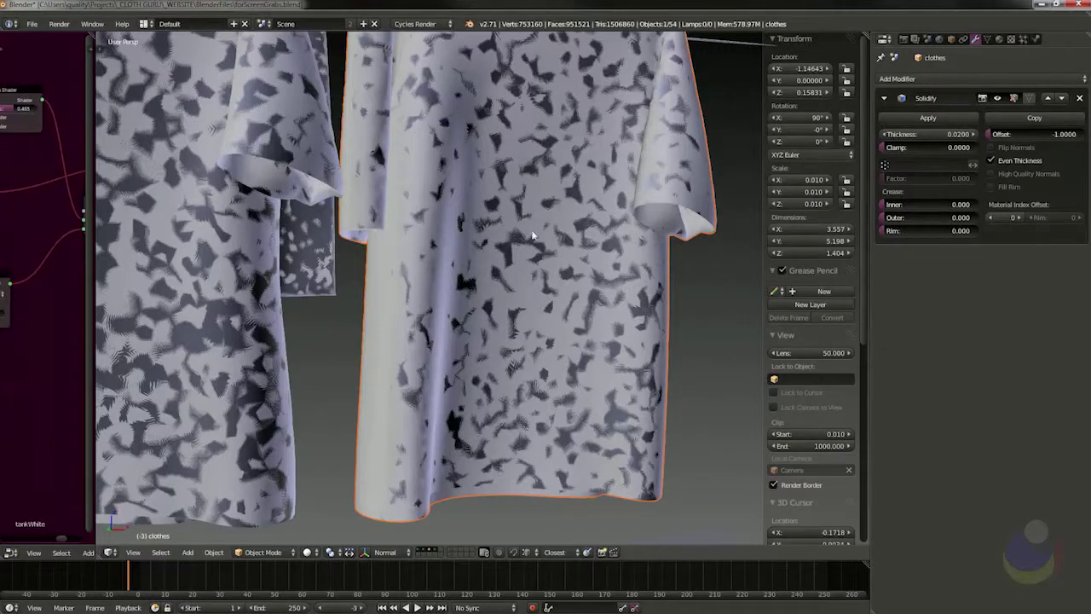
scroll(532, 235, up, 8)
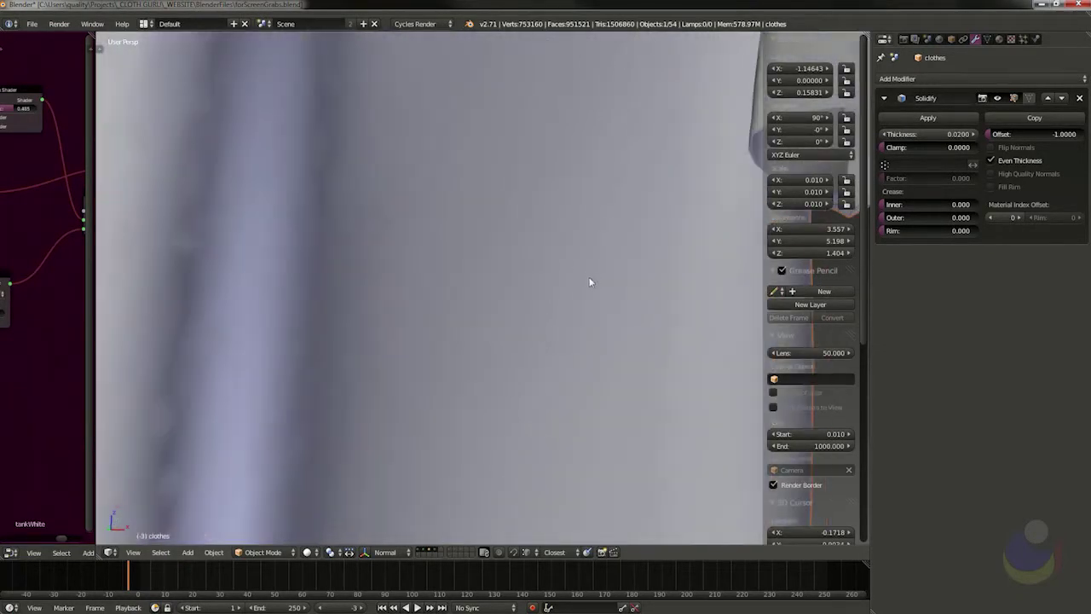
scroll(569, 308, down, 8)
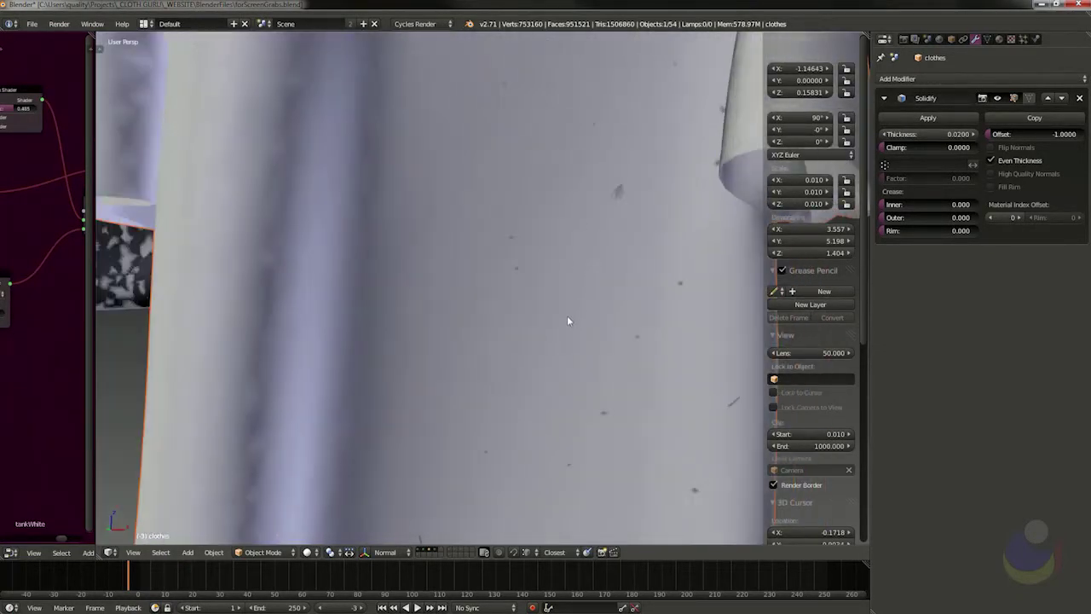
scroll(568, 324, down, 6)
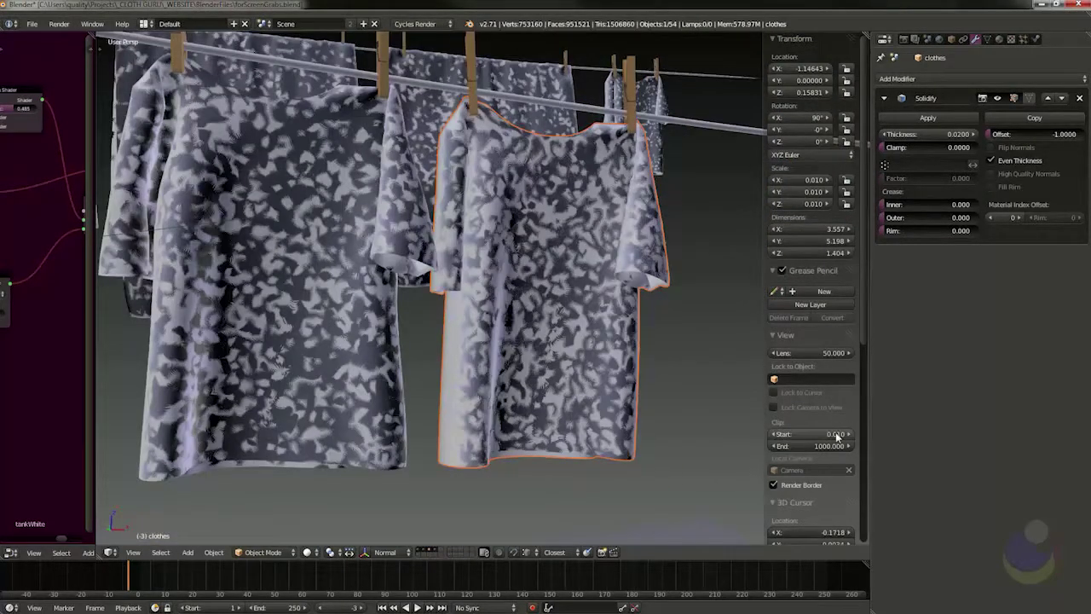
Raise the 3D view's clip start distance to 3.530 and check the shading across the whole clothesline.
drag(836, 436, 844, 436)
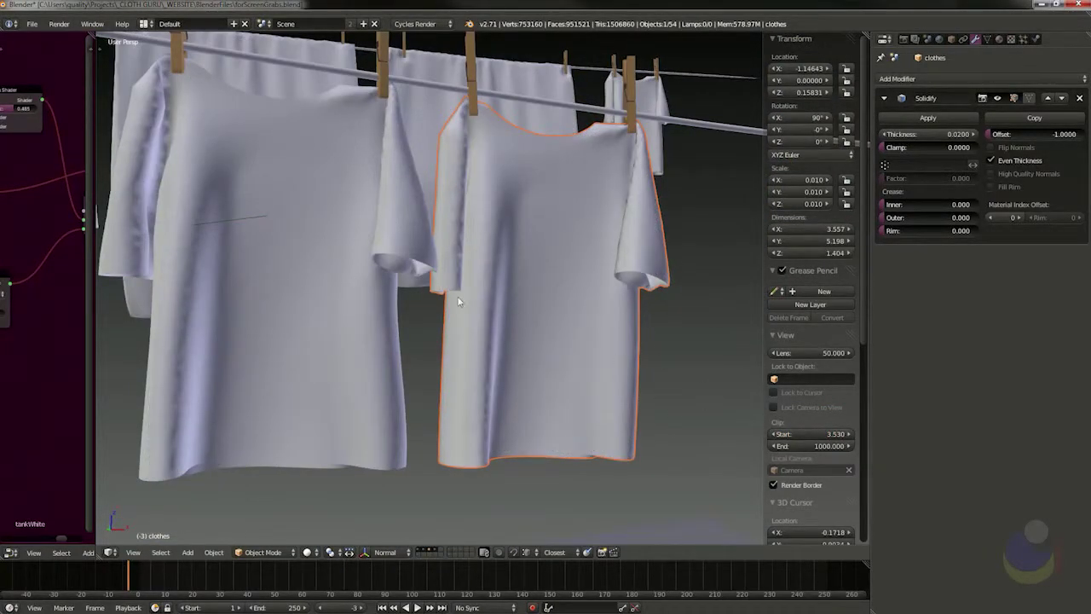
scroll(396, 283, down, 4)
middle_drag(396, 287, 461, 313)
scroll(460, 313, down, 3)
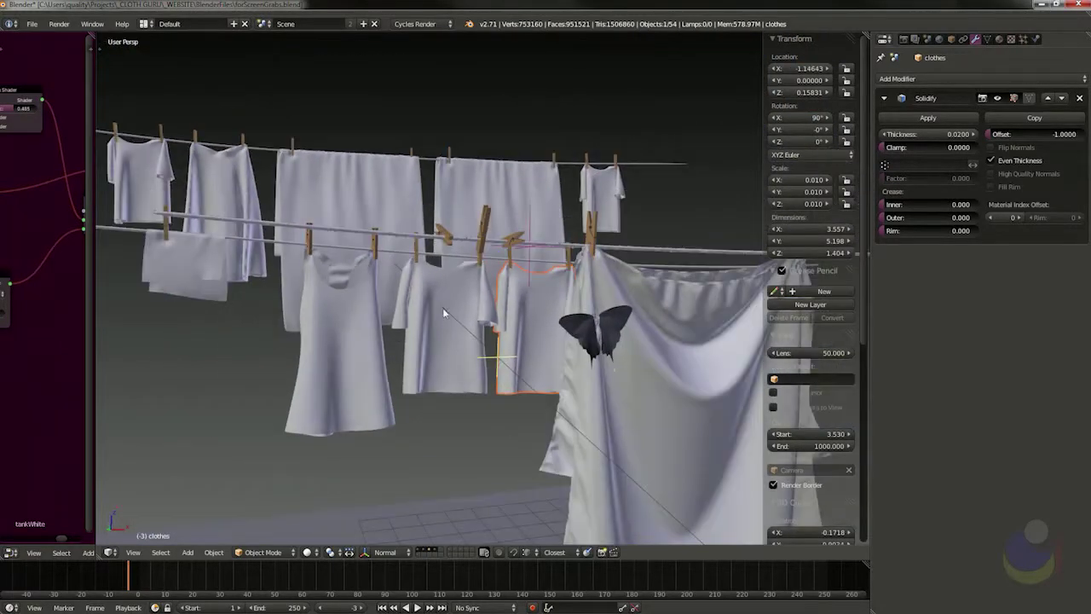
Select the front T-shirt, the tank dress, the back-line sheets and the small back T-shirt in turn to compare their Solidify settings.
right_click(444, 298)
right_click(349, 282)
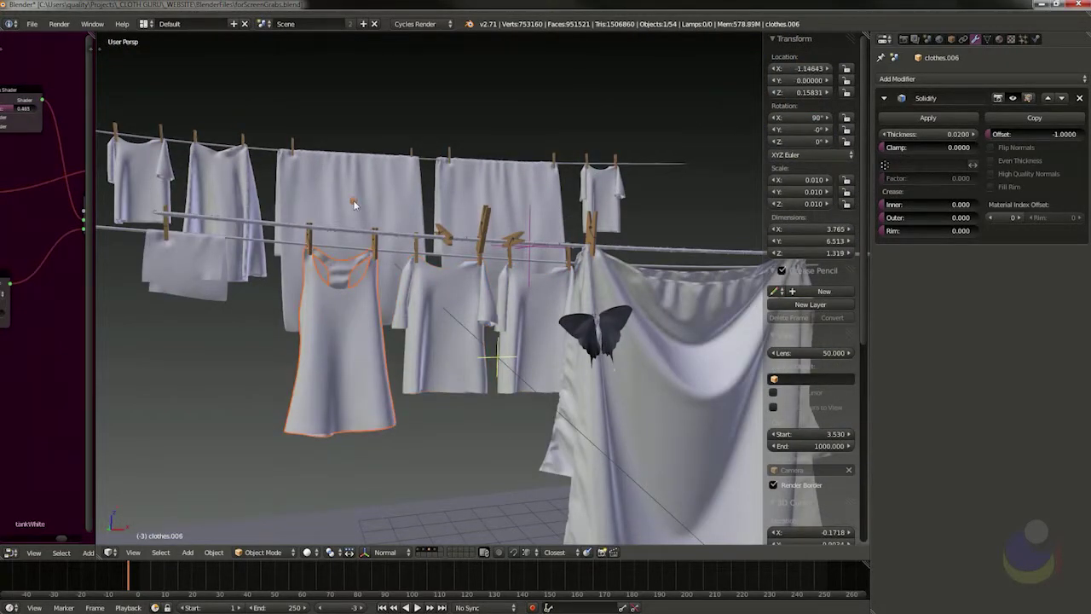
right_click(356, 198)
right_click(494, 187)
right_click(602, 192)
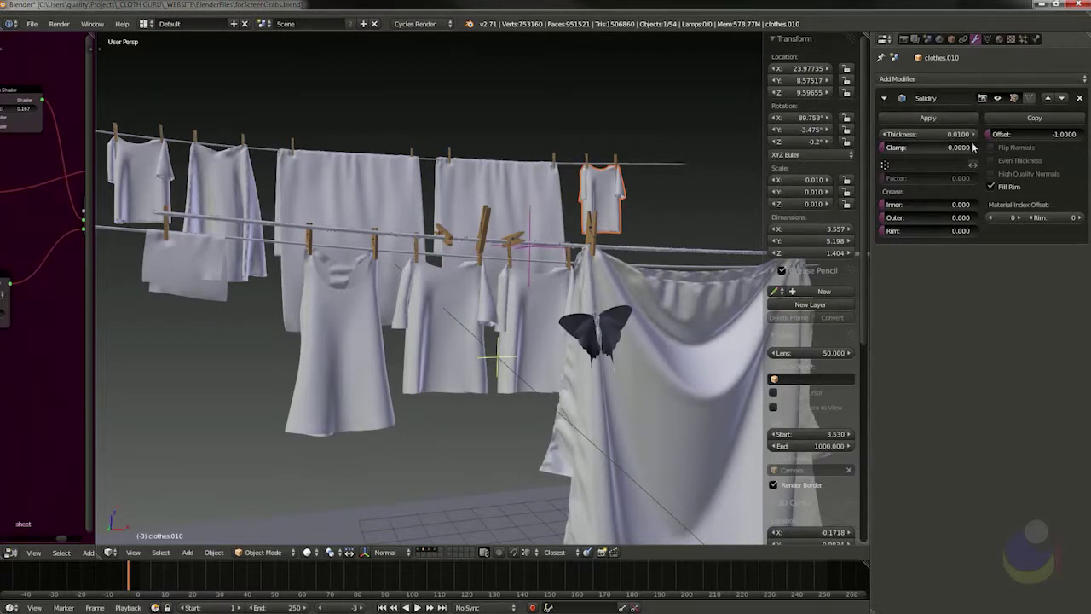
Select the T-shirt beside the tank dress on the front line and inspect its shading from near and far.
scroll(475, 333, up, 2)
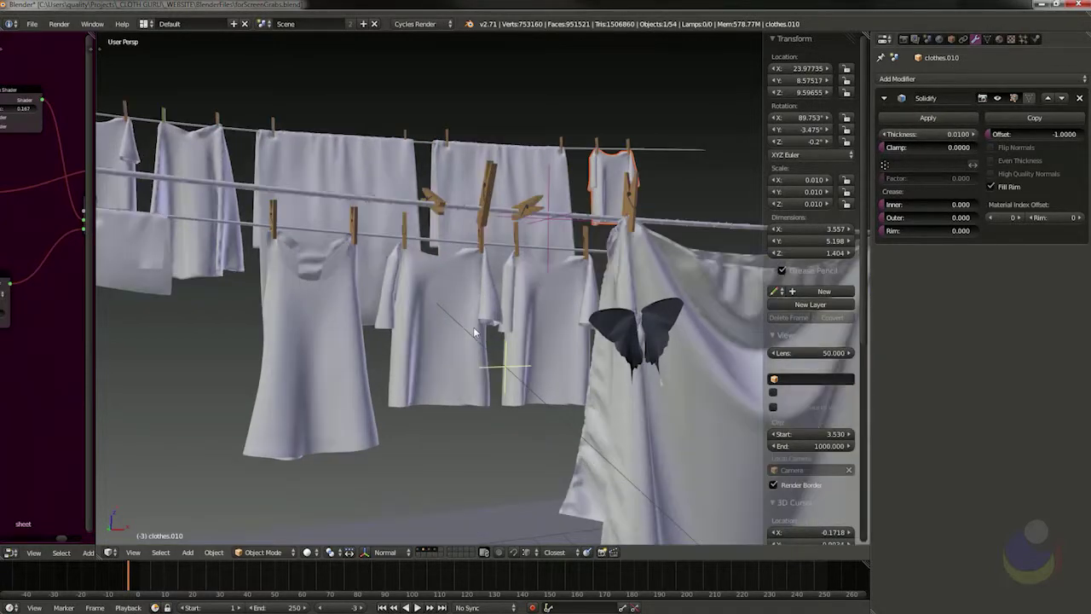
scroll(475, 333, up, 2)
middle_drag(409, 253, 452, 247)
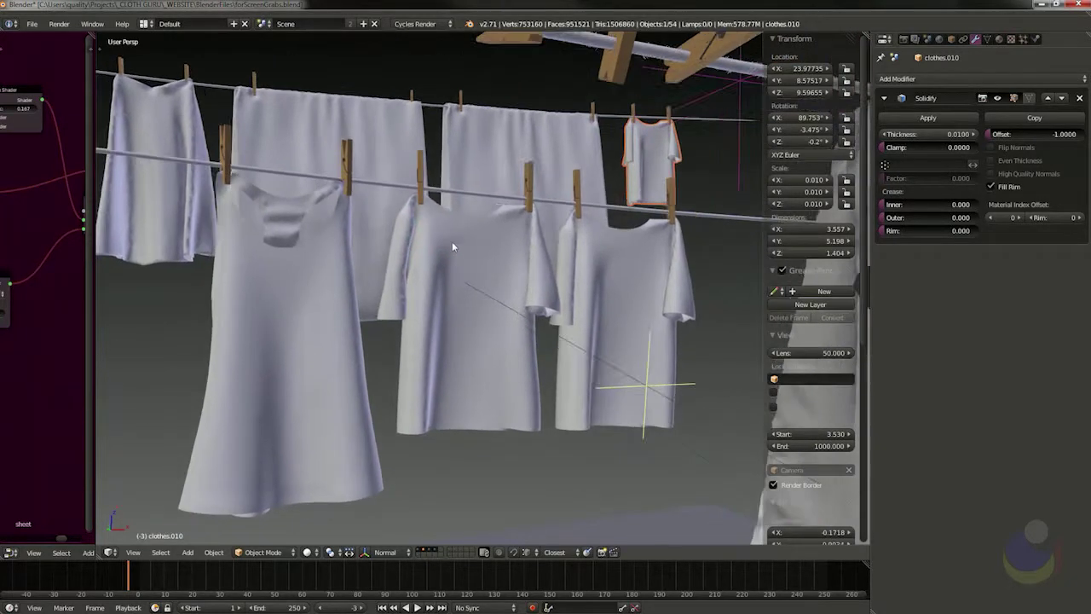
scroll(461, 249, up, 2)
click(472, 253)
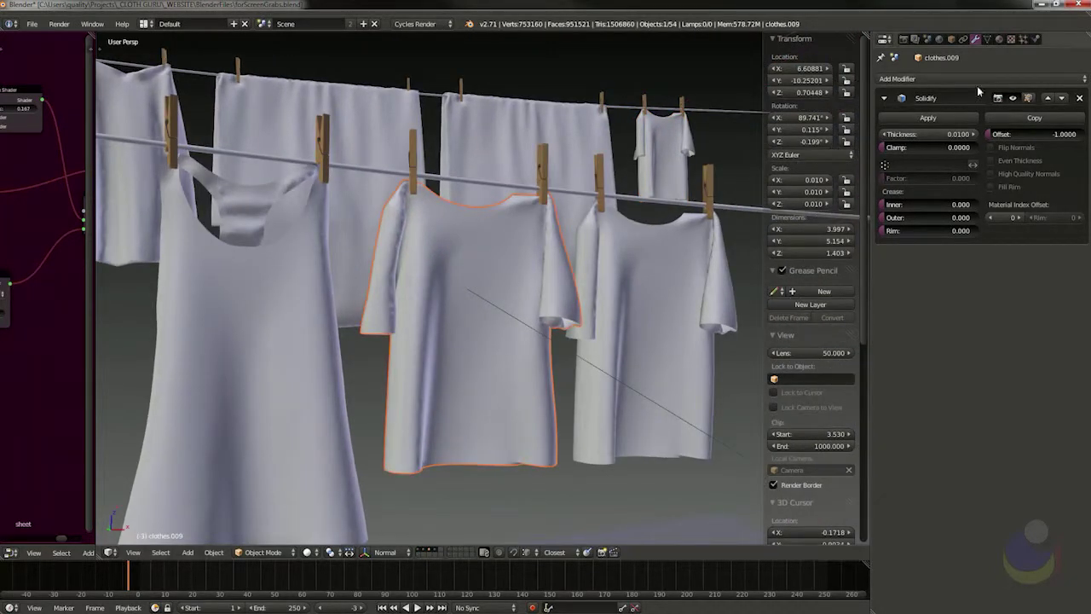
scroll(409, 280, up, 1)
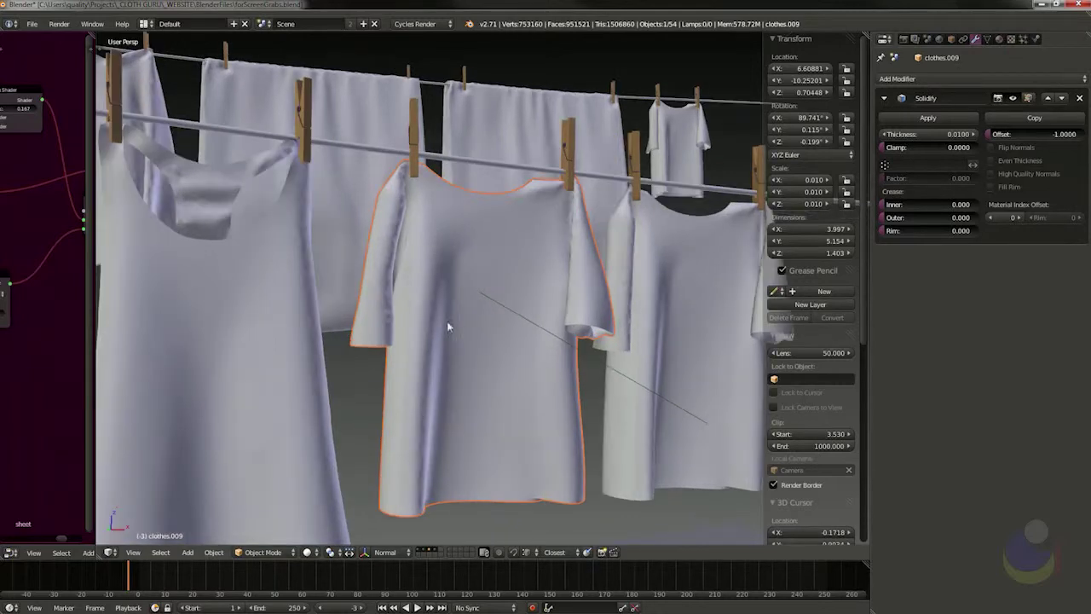
scroll(559, 376, down, 3)
shift+middle_drag(559, 376, 467, 336)
shift+middle_drag(529, 321, 556, 305)
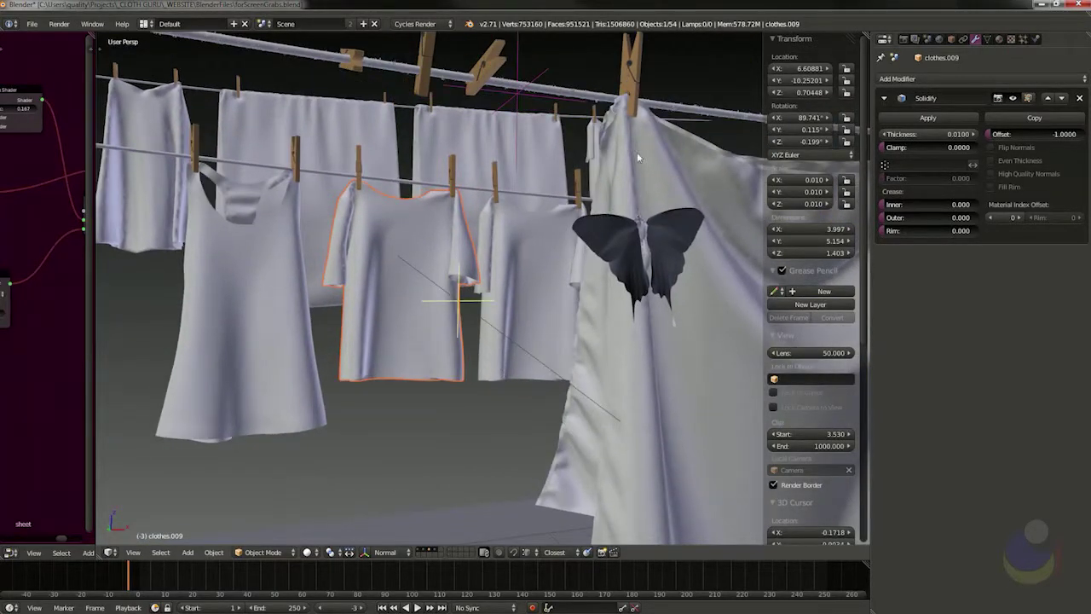
middle_drag(446, 245, 455, 271)
scroll(446, 264, up, 3)
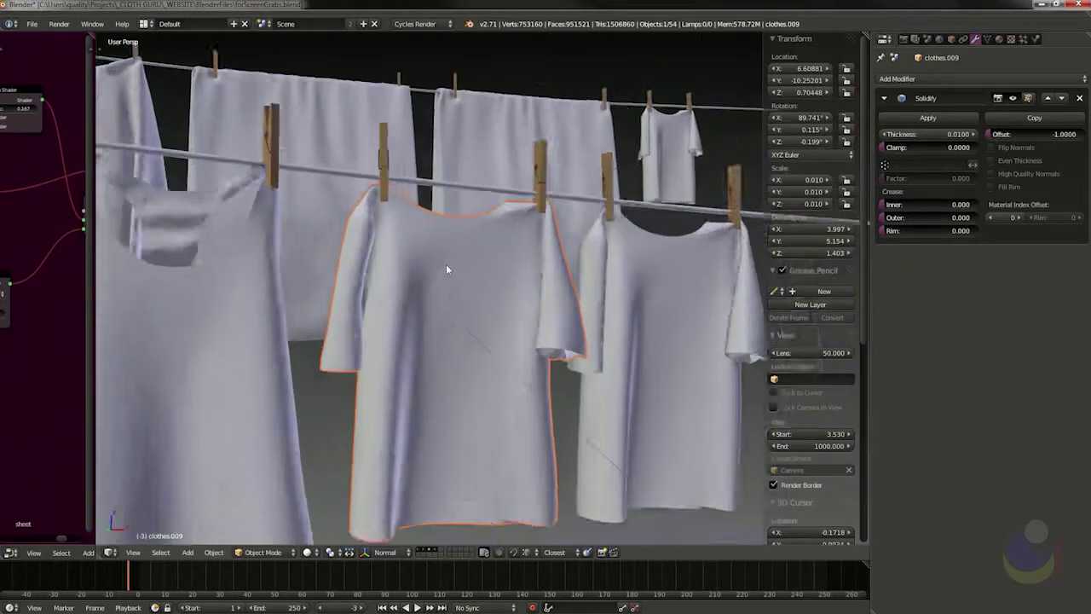
shift+middle_drag(462, 342, 476, 241)
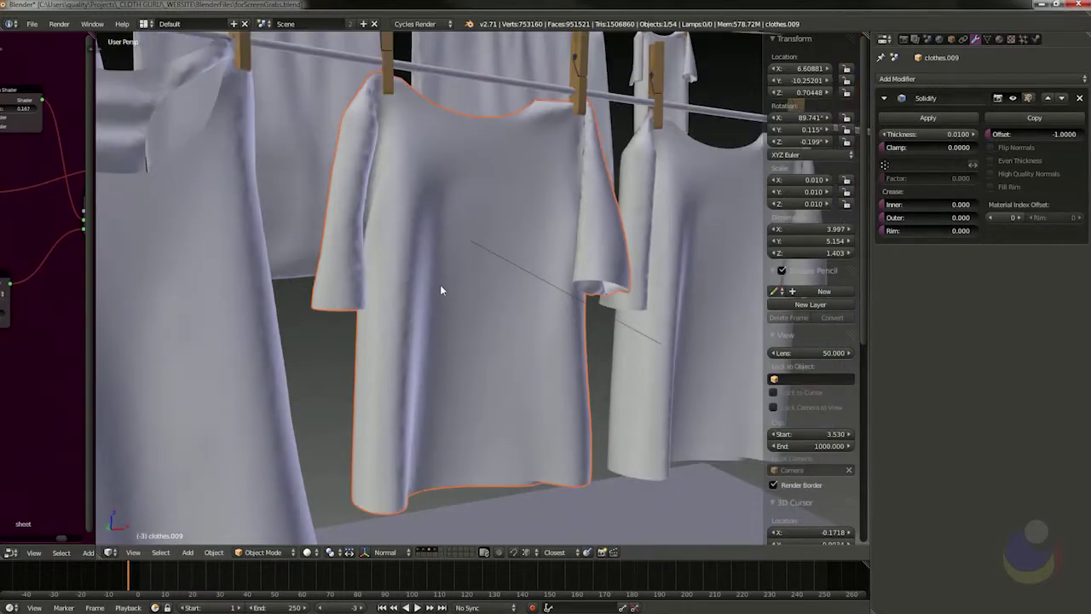
Inspect the T-shirt's mesh in Edit Mode, return to Object Mode and enable Fill Rim in its Solidify modifier.
key(Tab)
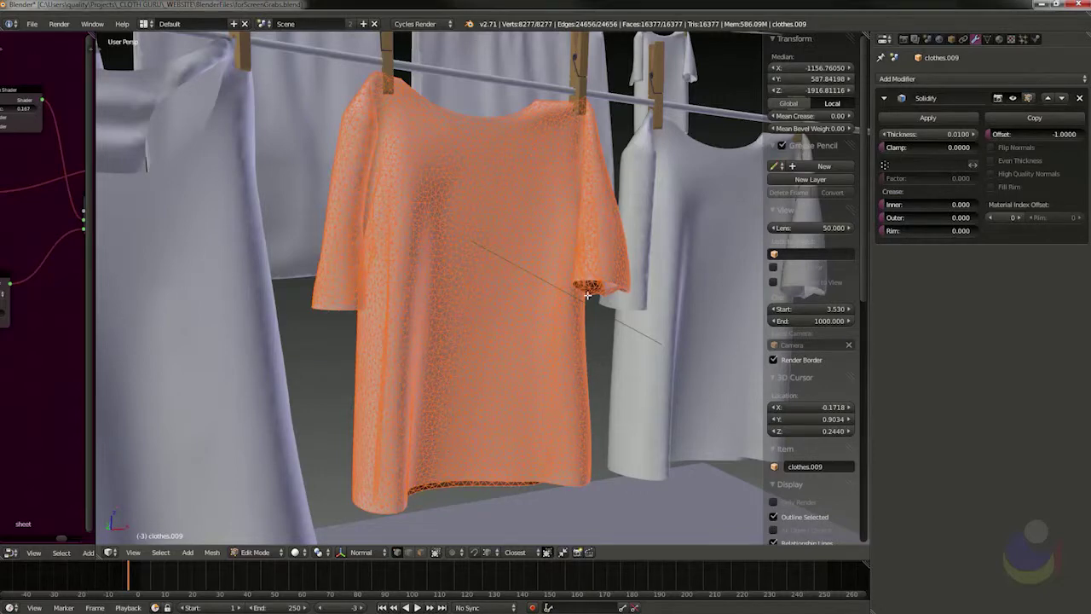
key(Tab)
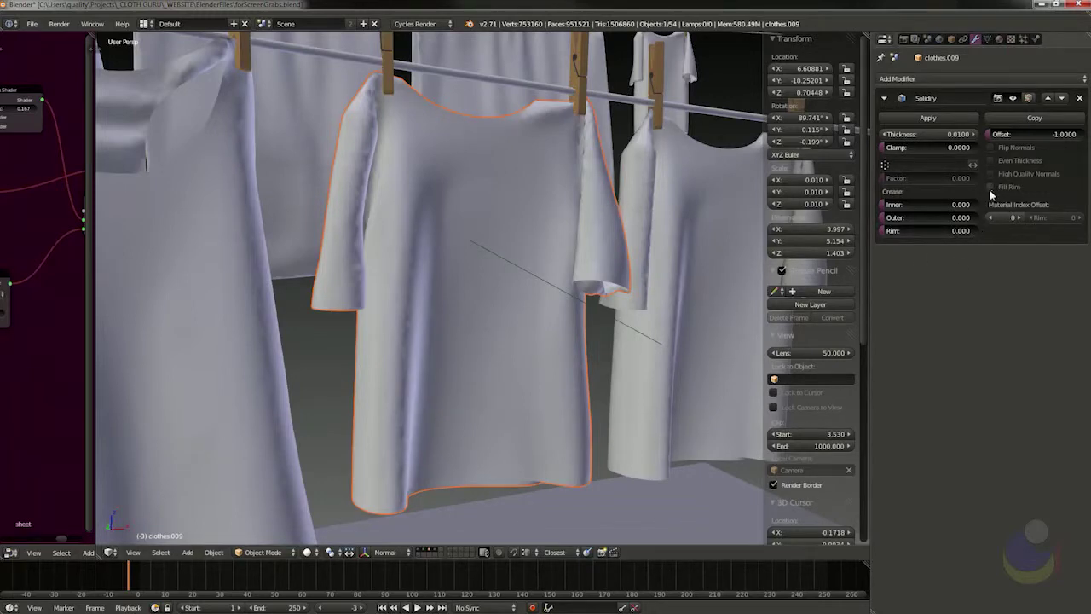
click(992, 187)
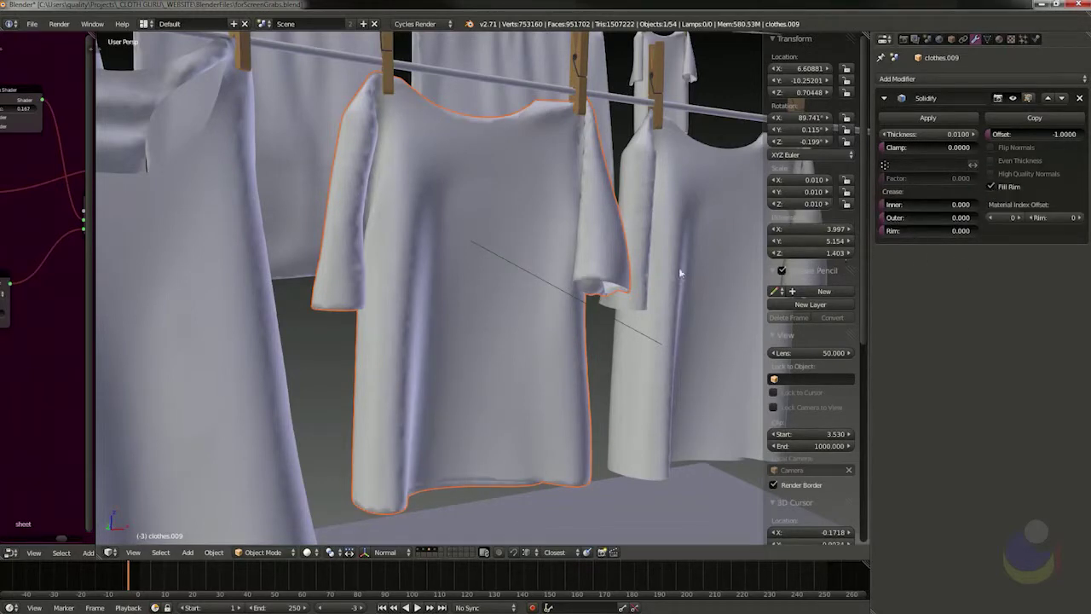
Enter Edit Mode on the T-shirt and select a single vertex near the sleeve opening's edge.
scroll(624, 287, up, 3)
scroll(625, 290, up, 3)
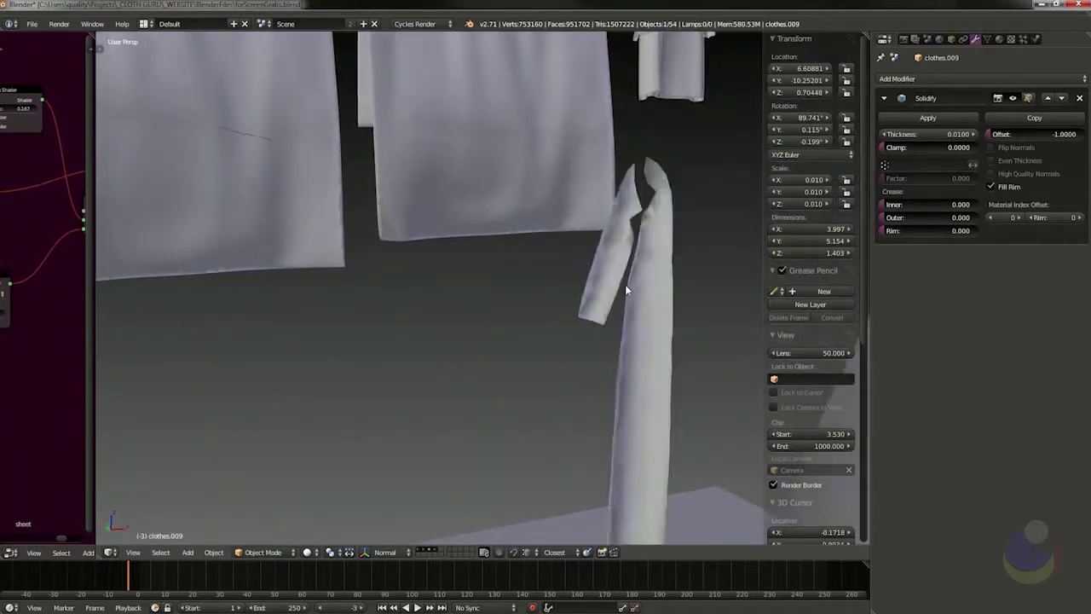
key(Tab)
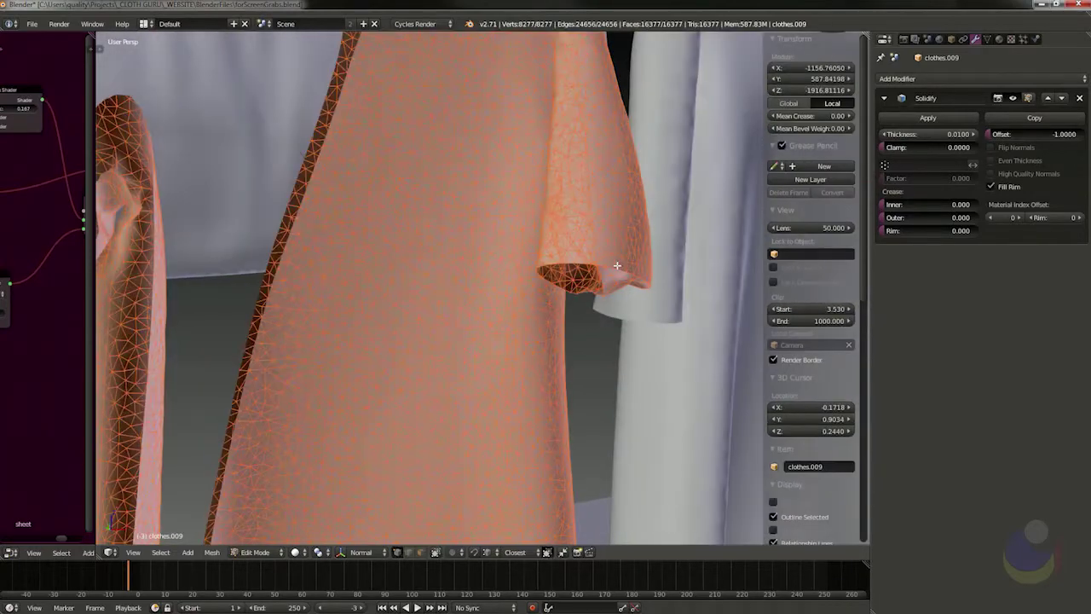
right_click(614, 268)
scroll(633, 283, down, 6)
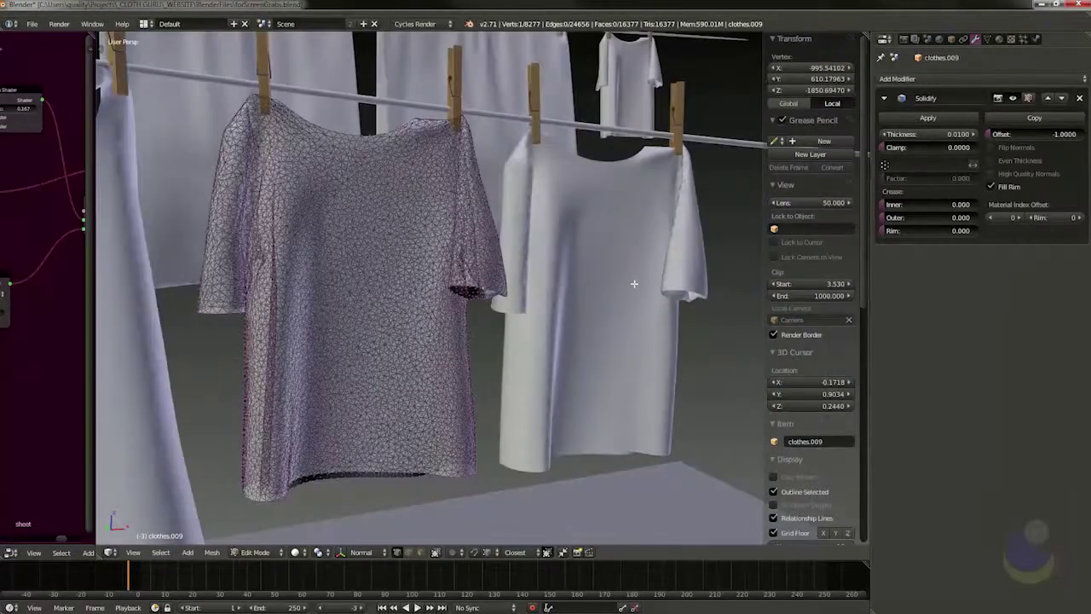
scroll(484, 258, up, 4)
scroll(485, 258, down, 1)
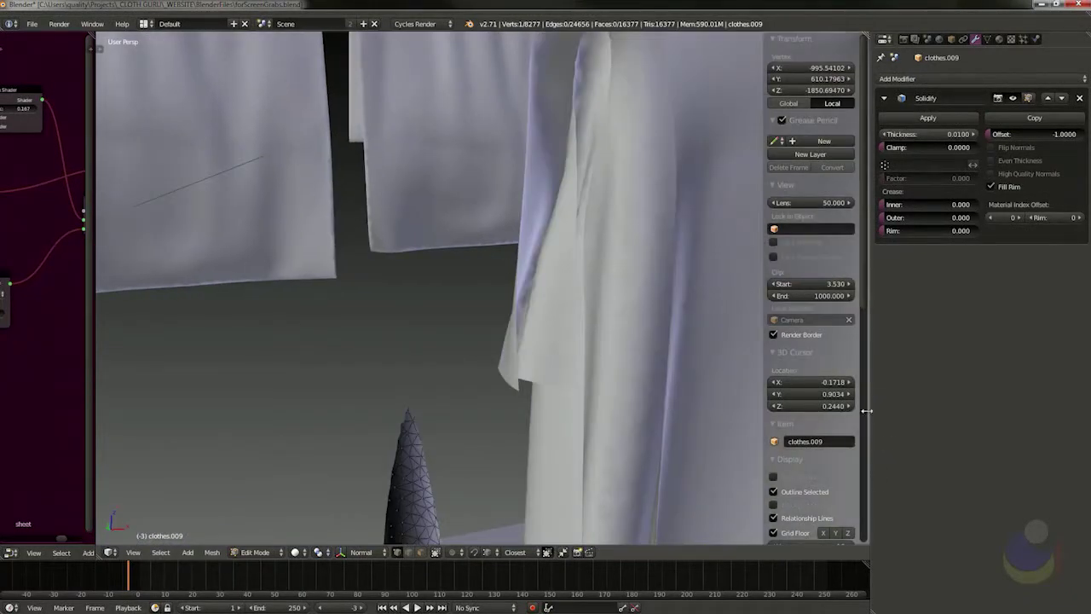
Set the 3D view's clip start distance to 0.01 so the sleeve can be viewed up close.
scroll(849, 223, down, 1)
click(803, 262)
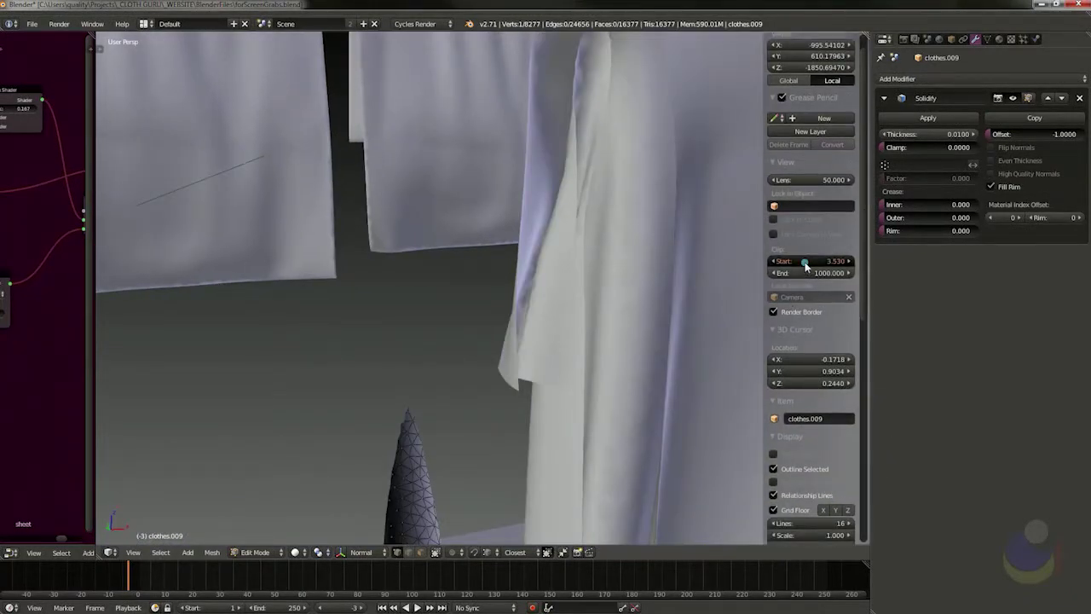
text(0.01)
key(Return)
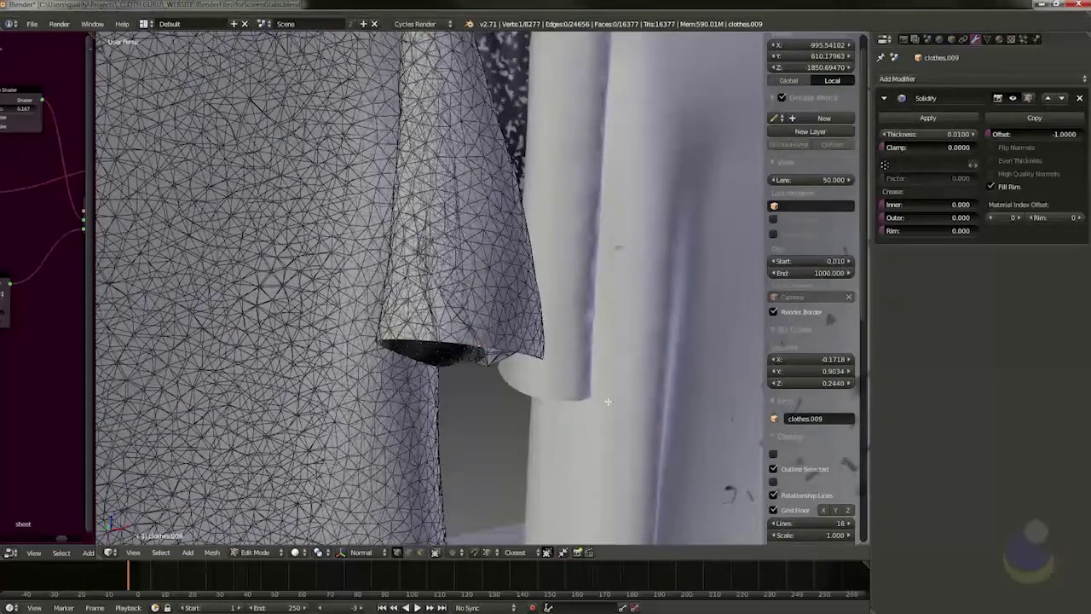
Examine the T-shirt's sleeve opening up close in Edit Mode and in Object Mode.
scroll(477, 392, up, 2)
scroll(476, 392, up, 2)
scroll(468, 282, up, 2)
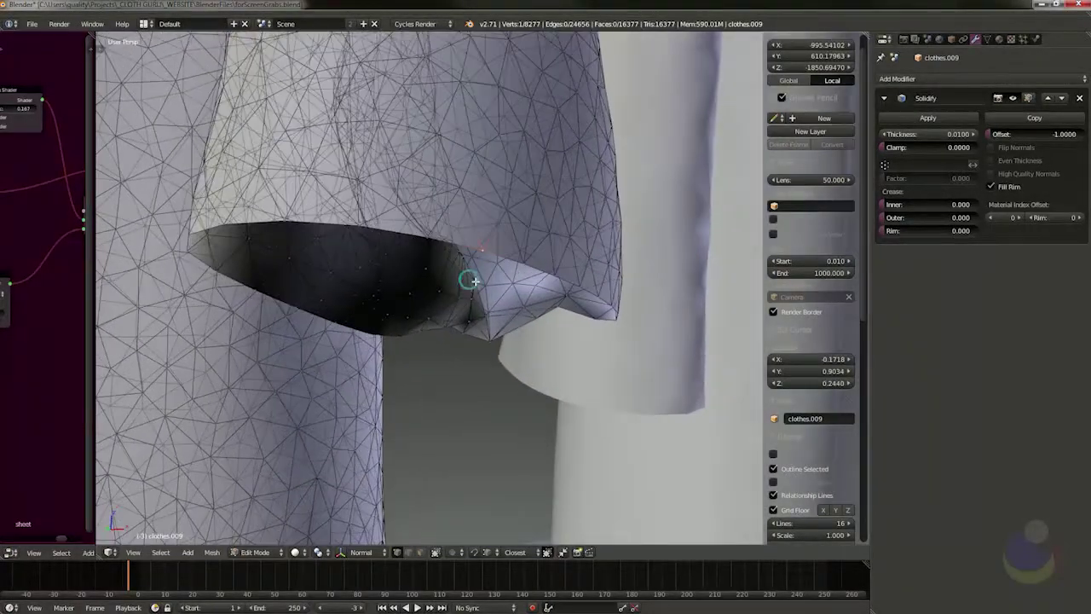
scroll(488, 272, up, 1)
key(Tab)
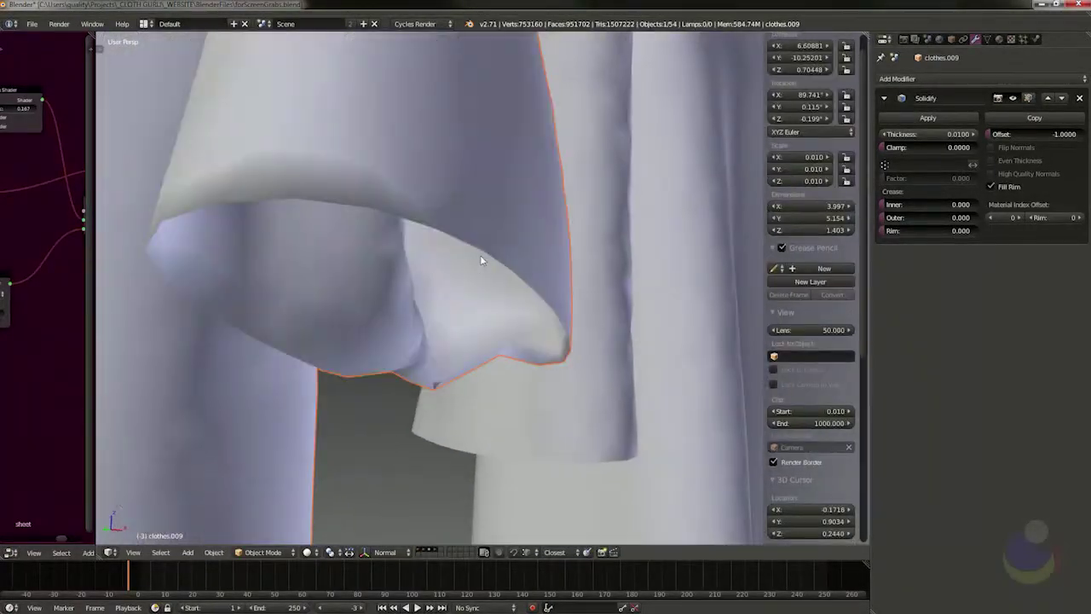
scroll(482, 253, up, 4)
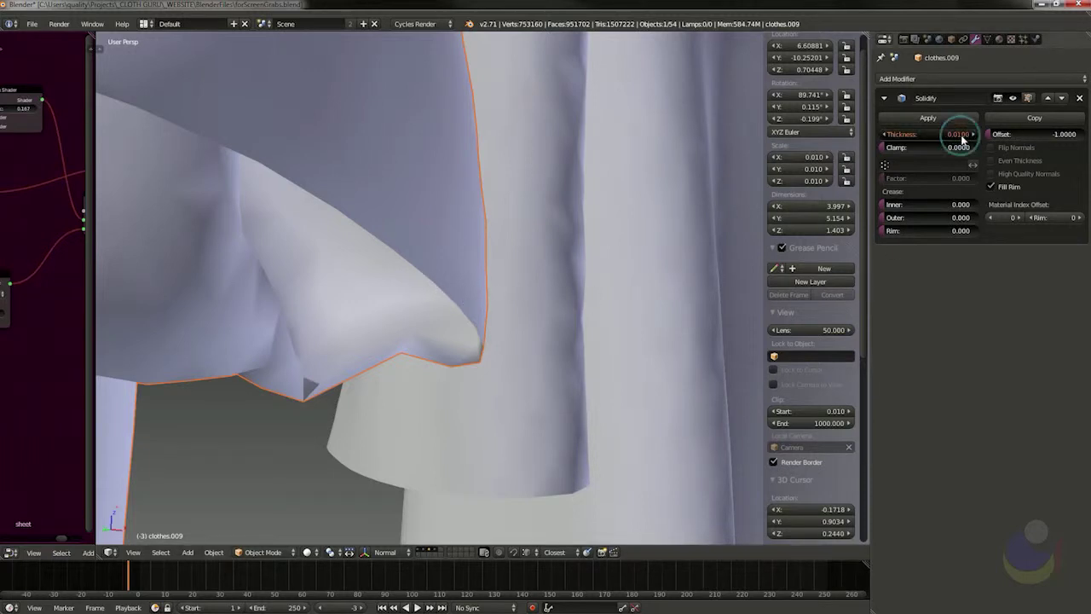
Raise the T-shirt's Solidify thickness to 3.2242 and turn off Fill Rim to expose the gap at the sleeve edge.
drag(967, 134, 1088, 151)
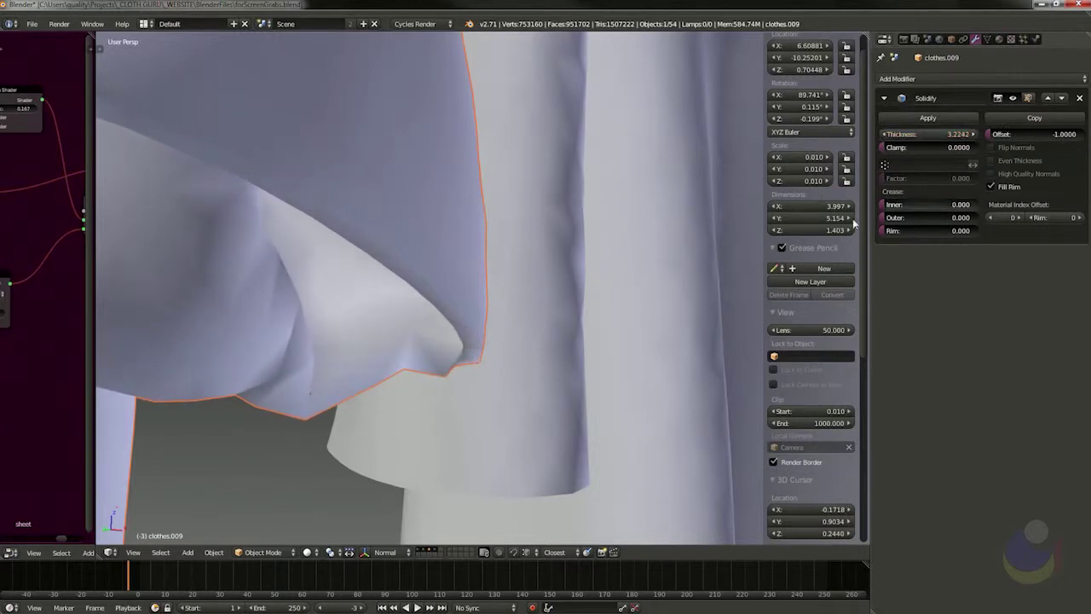
middle_drag(526, 303, 614, 291)
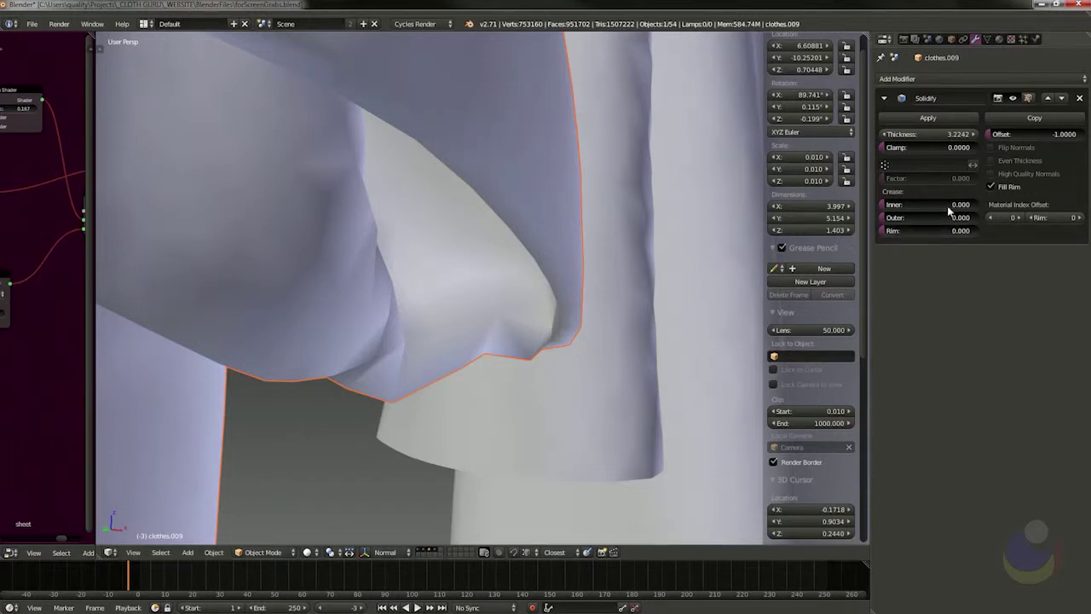
click(991, 187)
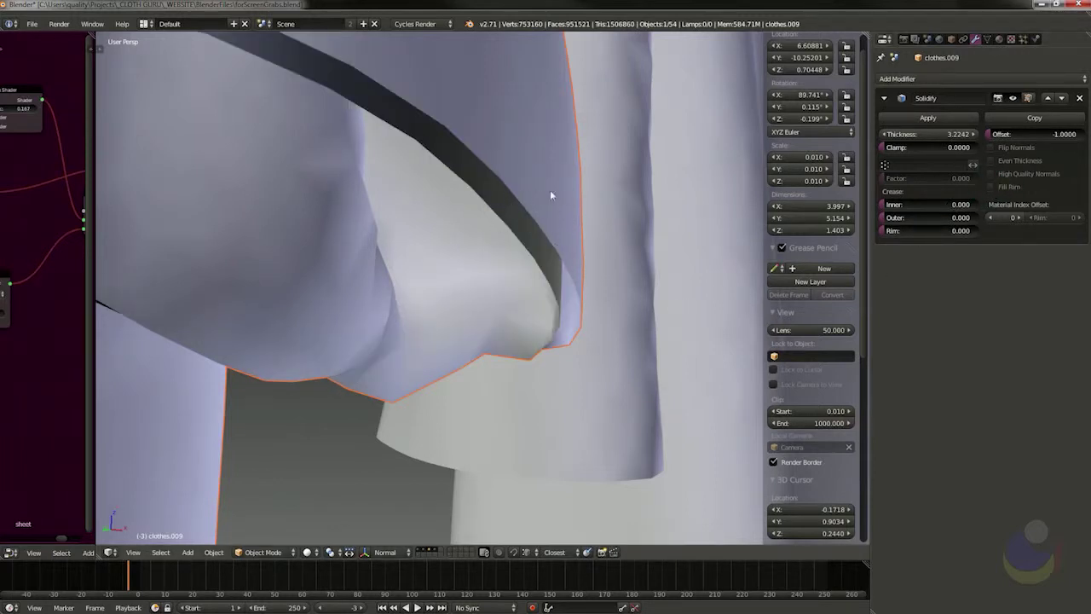
Reduce the T-shirt's Solidify thickness to 1.3533, turn Fill Rim back on and check the whole shirt.
drag(897, 135, 833, 154)
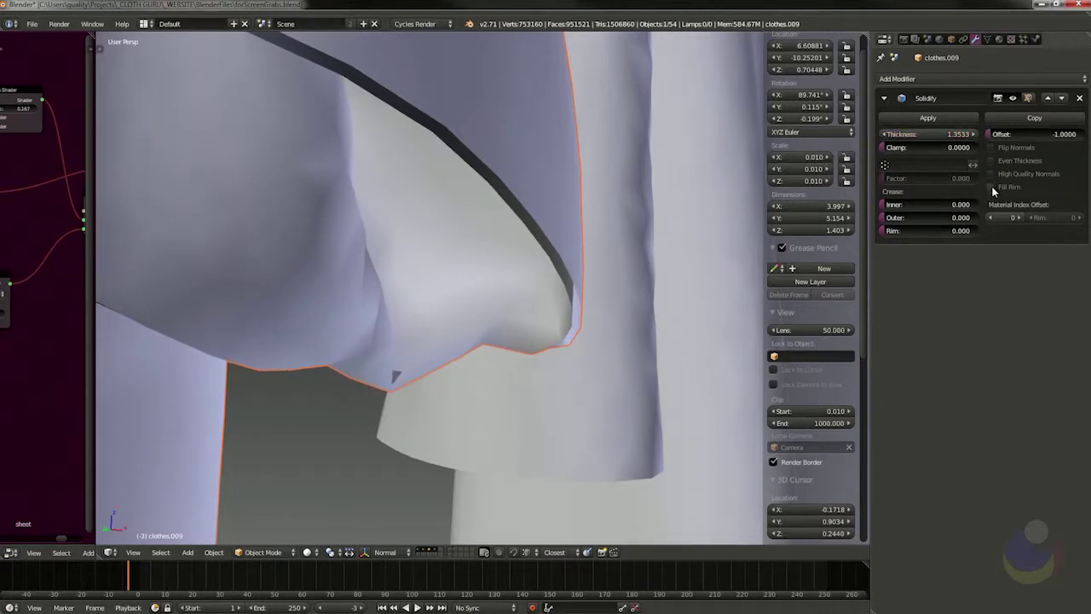
click(991, 187)
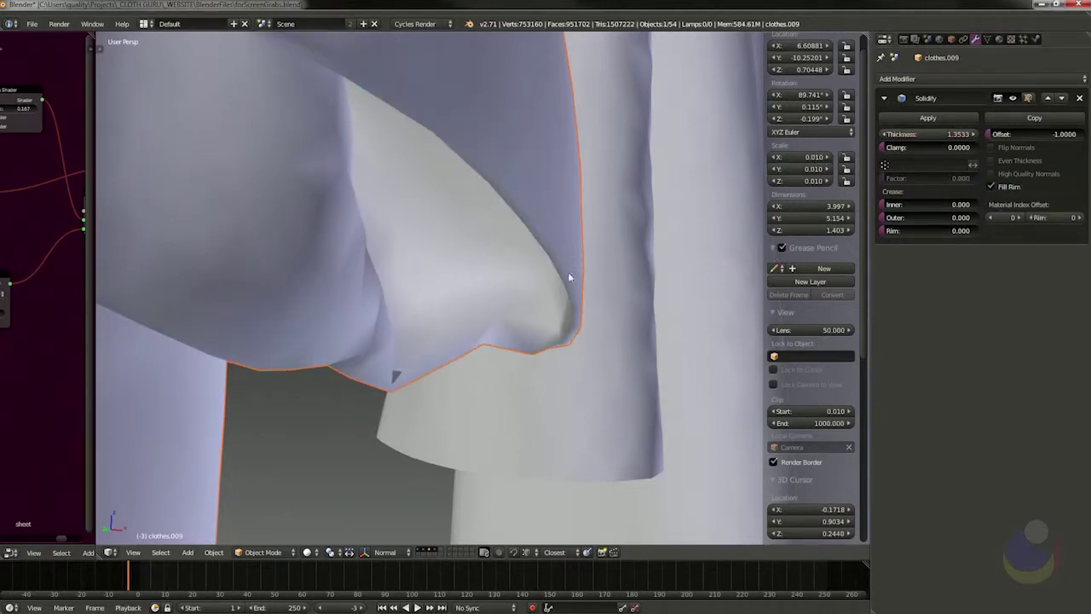
scroll(566, 294, down, 4)
middle_drag(558, 300, 450, 357)
scroll(526, 293, down, 2)
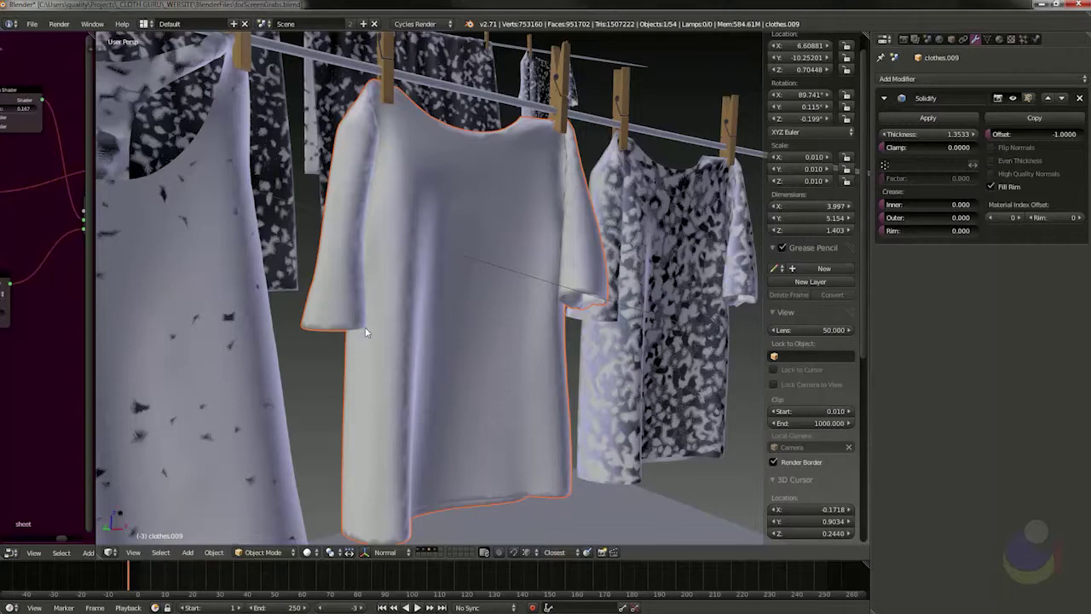
Toggle the T-shirt's Fill Rim option off and on repeatedly to compare its sleeve edges and hem.
scroll(365, 327, up, 2)
scroll(362, 328, up, 1)
scroll(362, 327, up, 1)
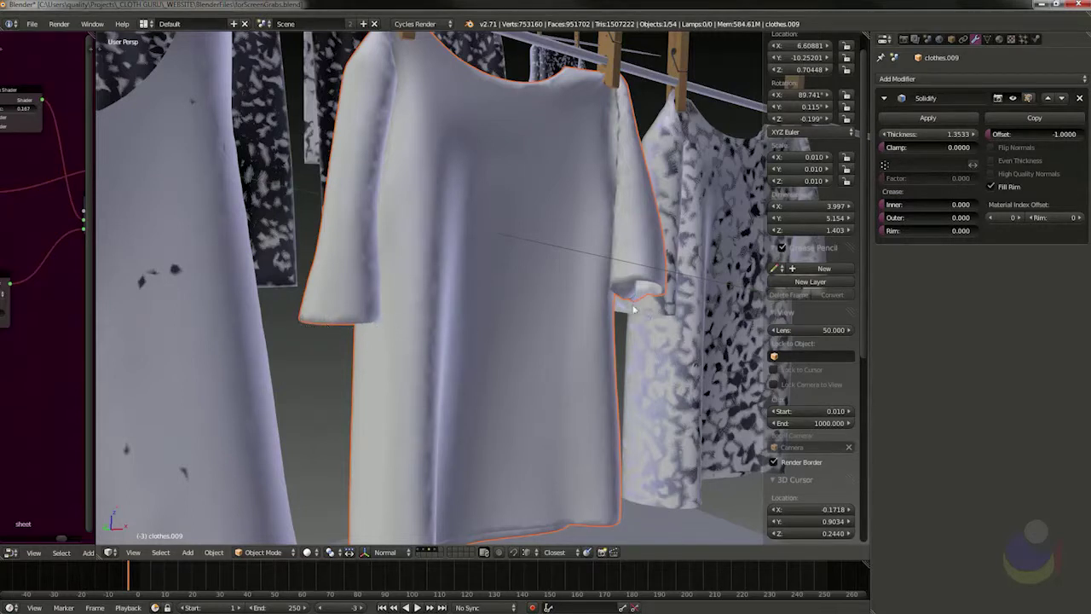
click(991, 187)
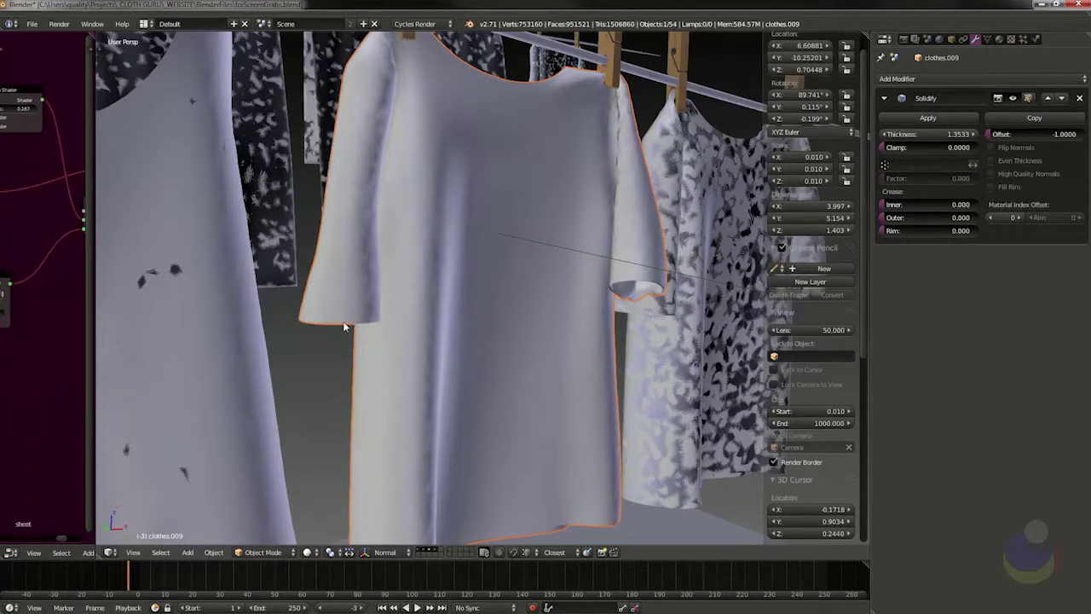
click(992, 186)
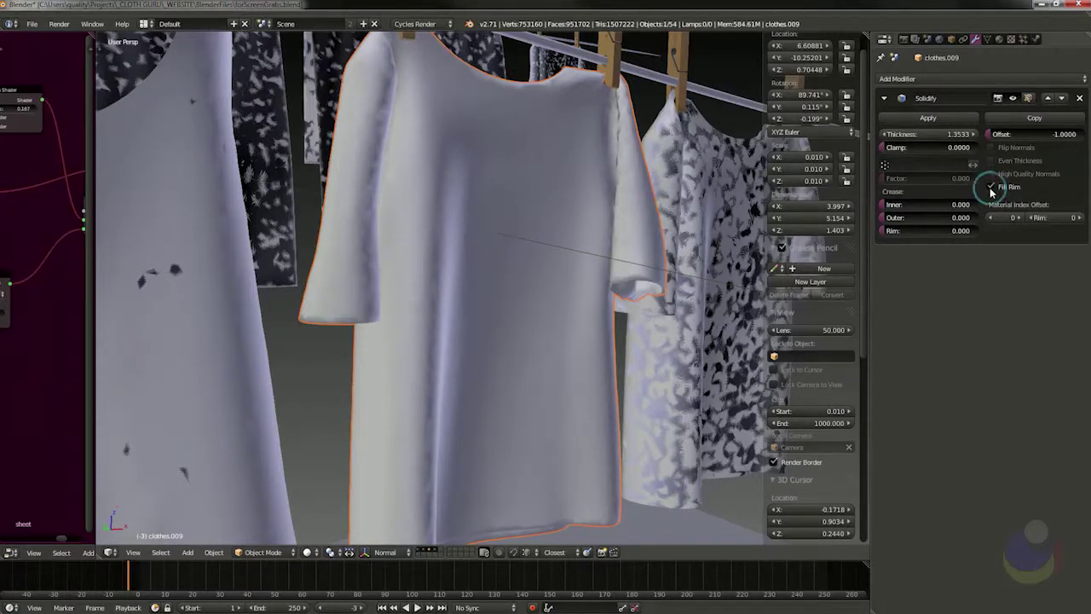
click(992, 188)
click(992, 188)
click(992, 188)
click(993, 188)
click(992, 188)
click(992, 189)
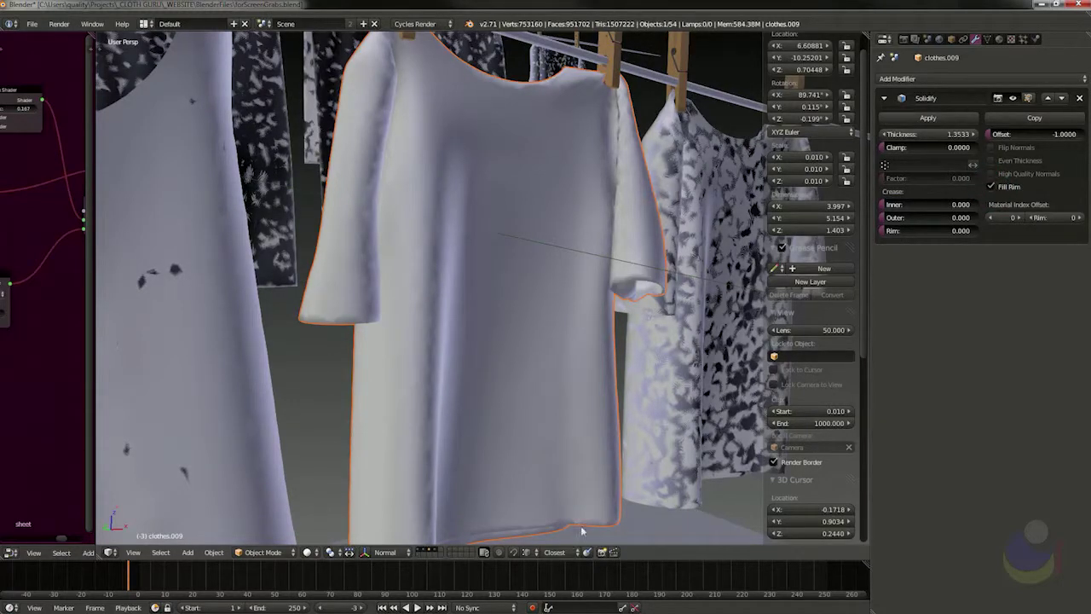
Turn off Fill Rim for the T-shirt and inspect its bottom hem and sleeve openings.
shift+middle_drag(584, 509, 584, 390)
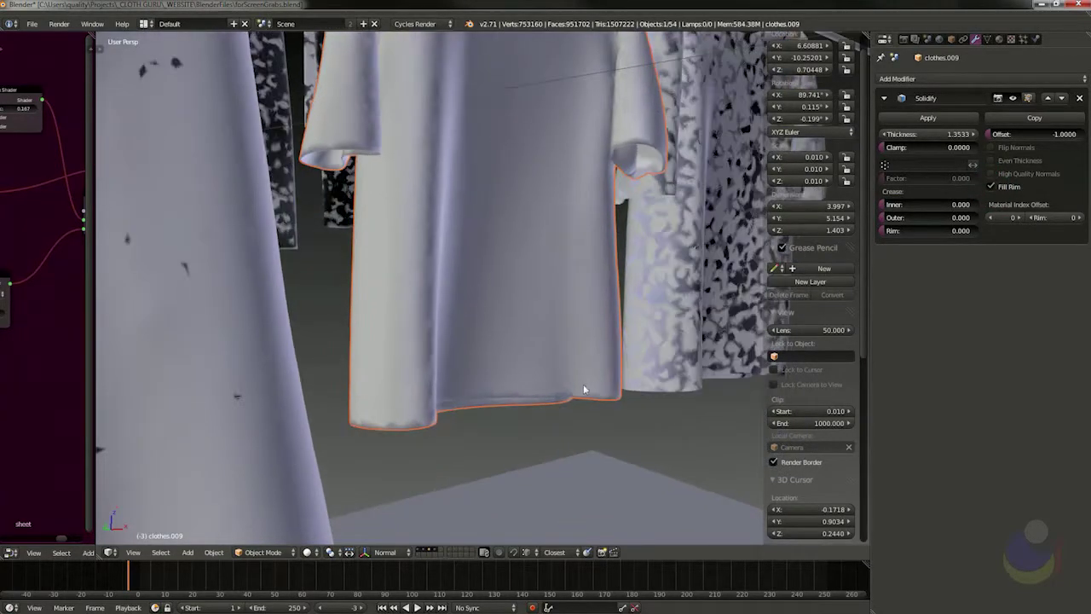
click(994, 189)
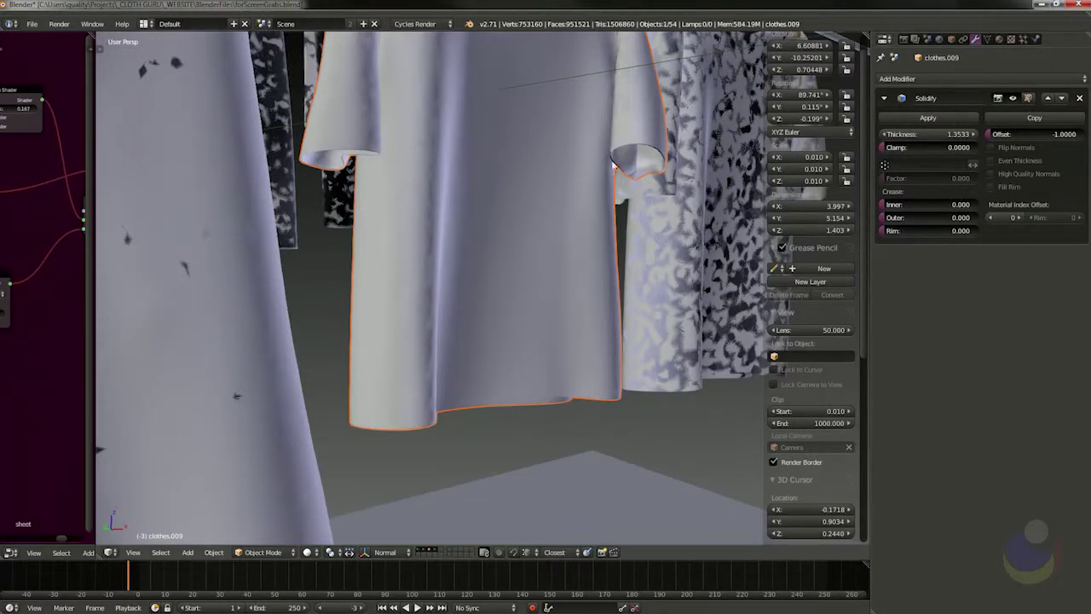
Inspect the T-shirt's sleeve opening up close, and check the whole clothesline from the scene camera and from above.
scroll(507, 200, down, 2)
shift+middle_drag(514, 169, 624, 236)
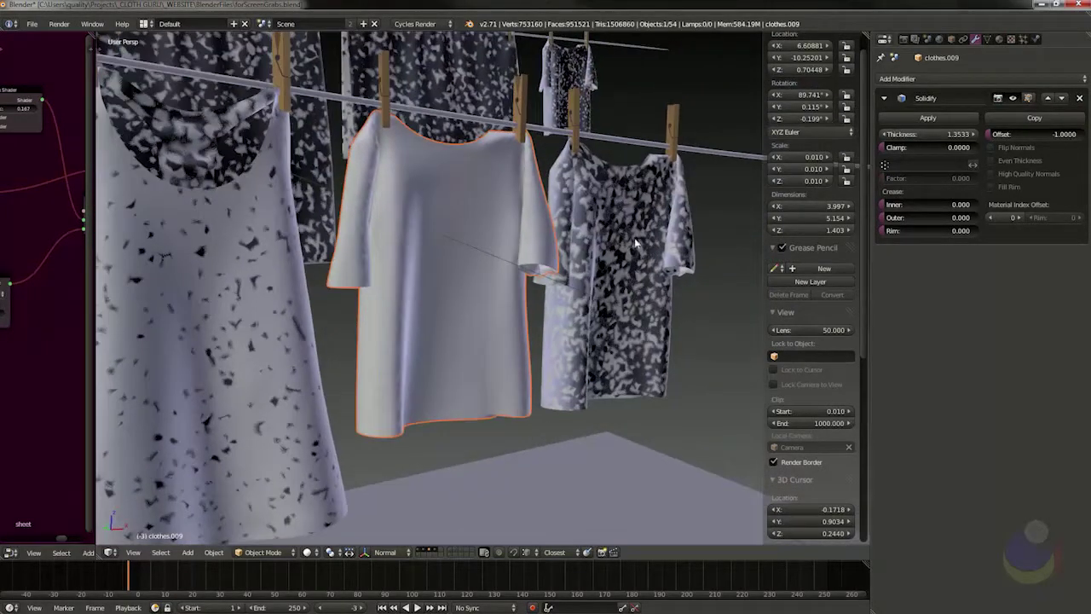
scroll(542, 254, up, 5)
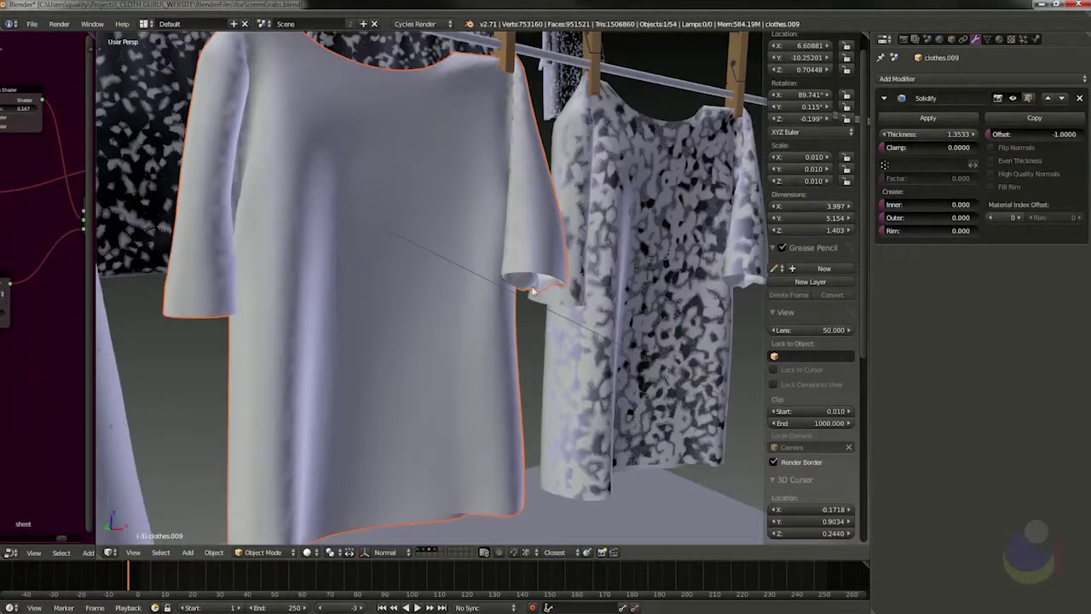
scroll(526, 282, up, 2)
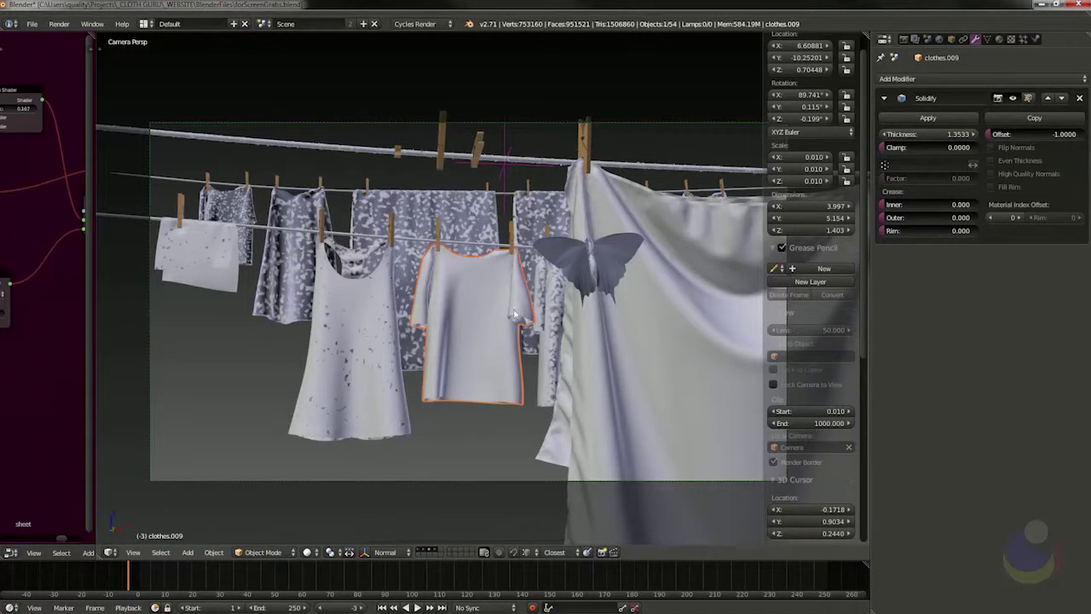
right_click(417, 302)
right_click(458, 304)
scroll(426, 294, down, 5)
scroll(453, 292, up, 5)
middle_drag(452, 291, 512, 288)
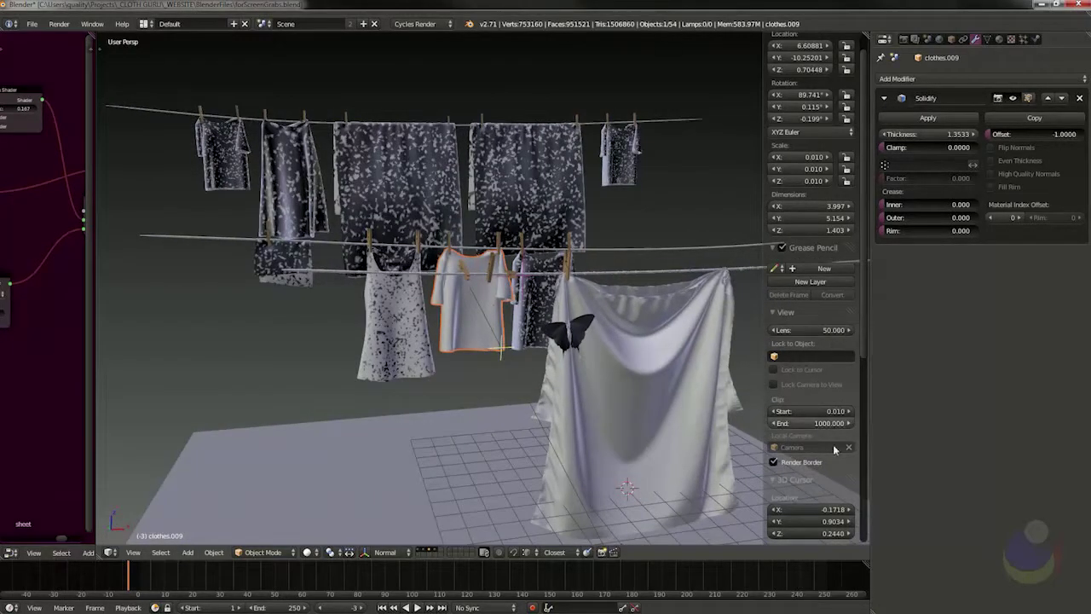
Set the viewport's clip start distance to 0.3 and raise it further to 4.780.
click(826, 412)
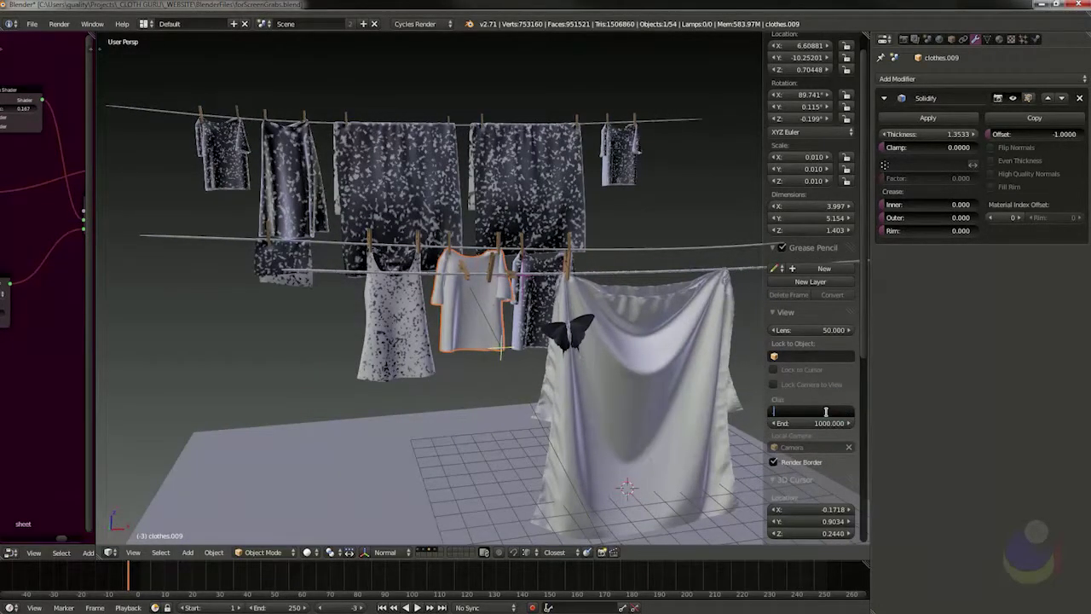
text(0.3)
key(Return)
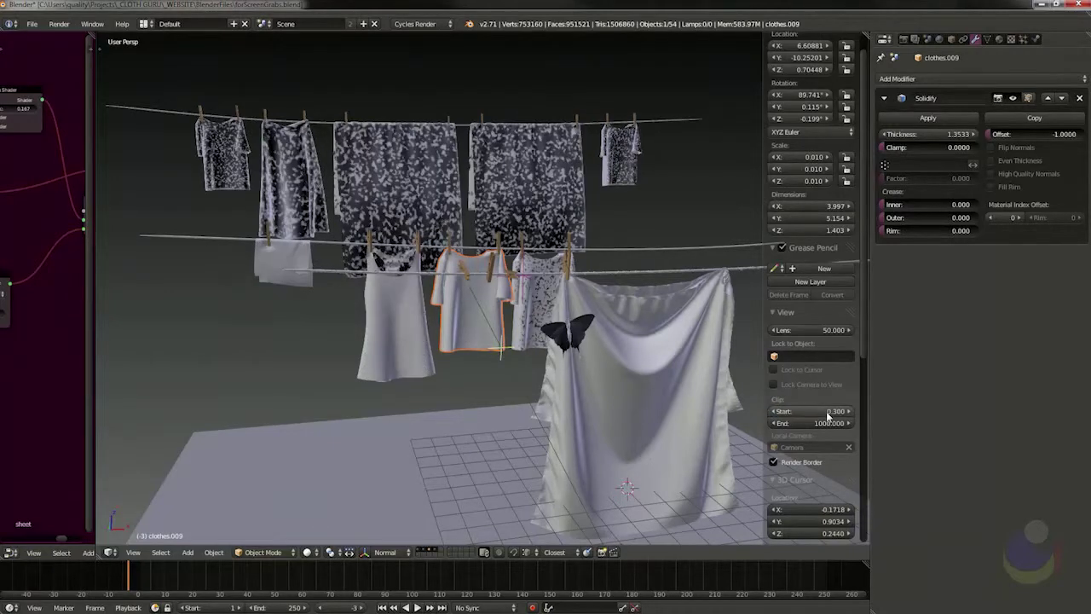
drag(827, 415, 838, 417)
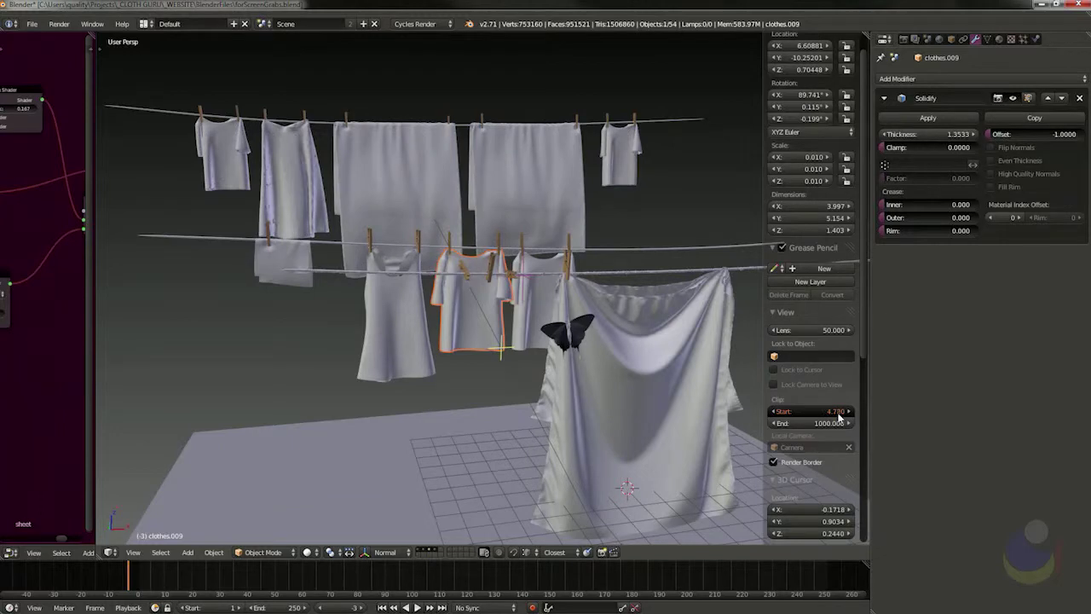
middle_drag(531, 229, 547, 234)
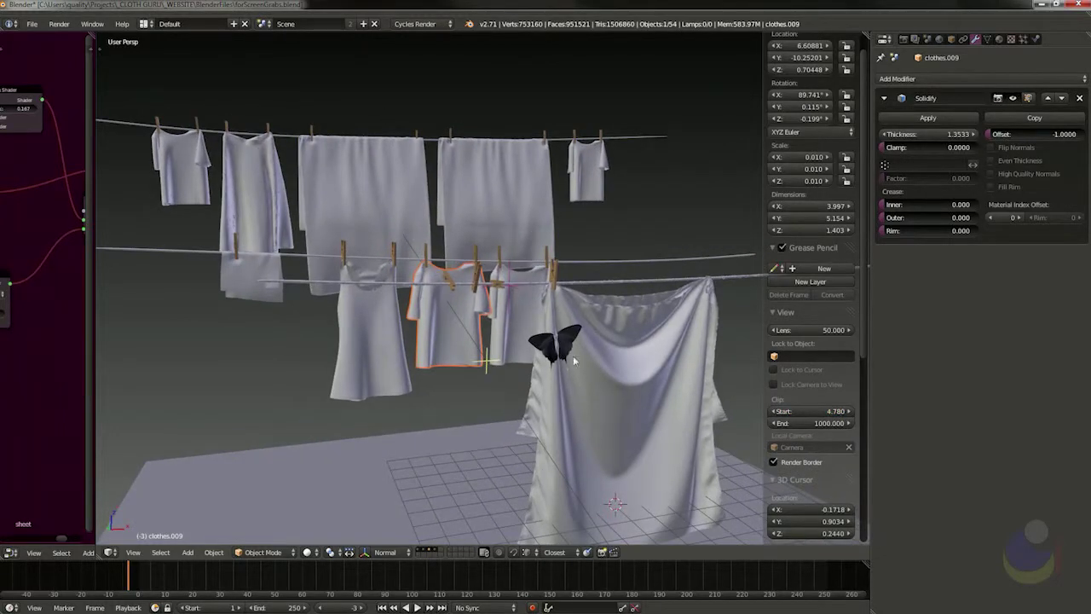
Select the upright clothespin on the front line and examine it together with the neighbouring pins and clothes.
scroll(558, 349, up, 5)
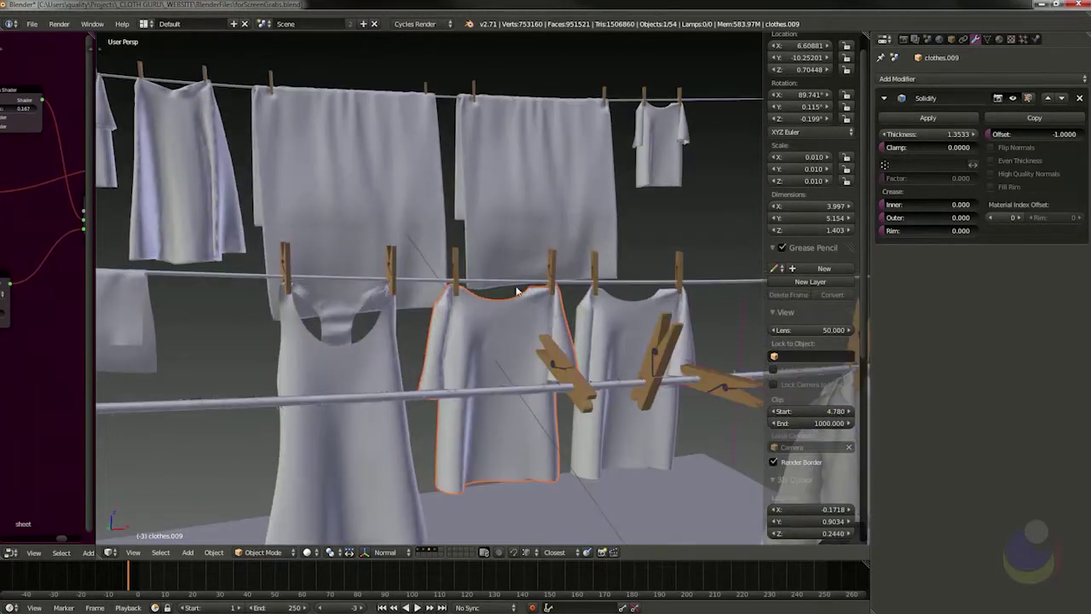
right_click(669, 348)
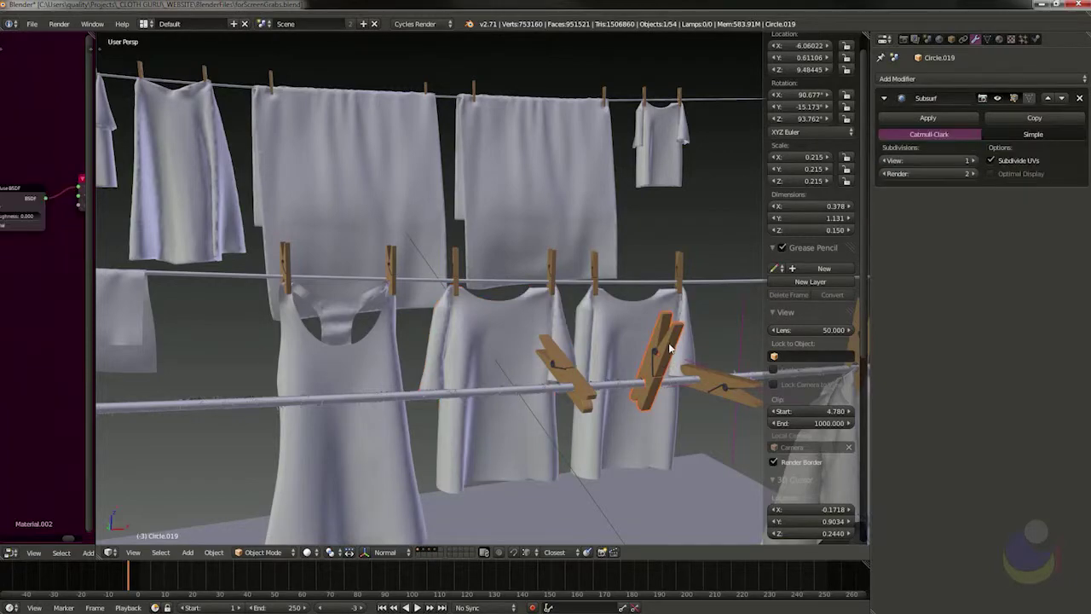
shift+middle_drag(672, 351, 503, 183)
middle_drag(563, 264, 542, 276)
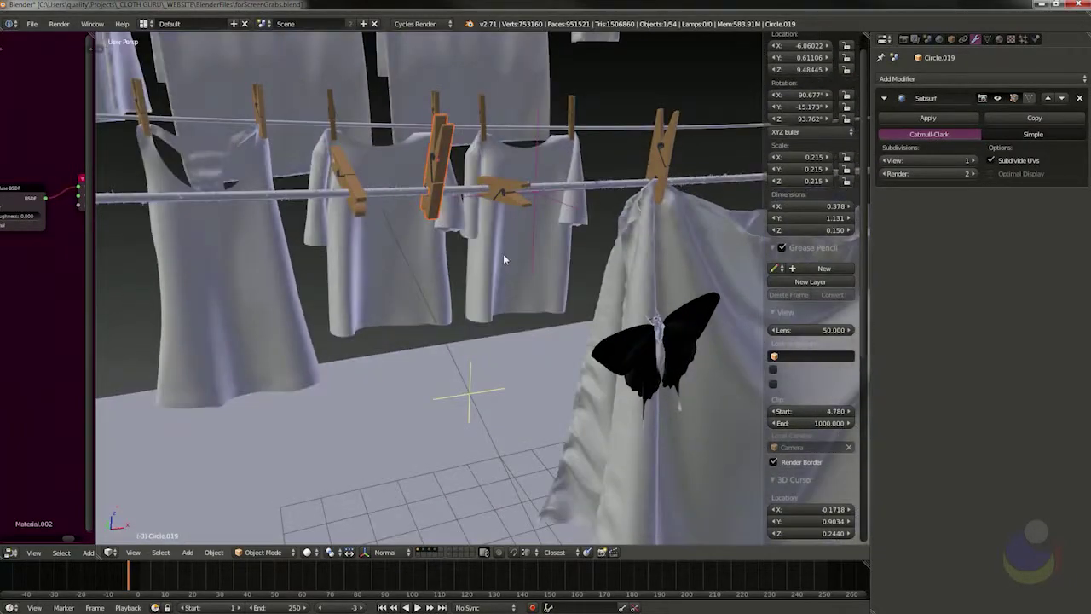
scroll(503, 256, down, 4)
middle_drag(459, 243, 280, 175)
middle_drag(278, 304, 463, 307)
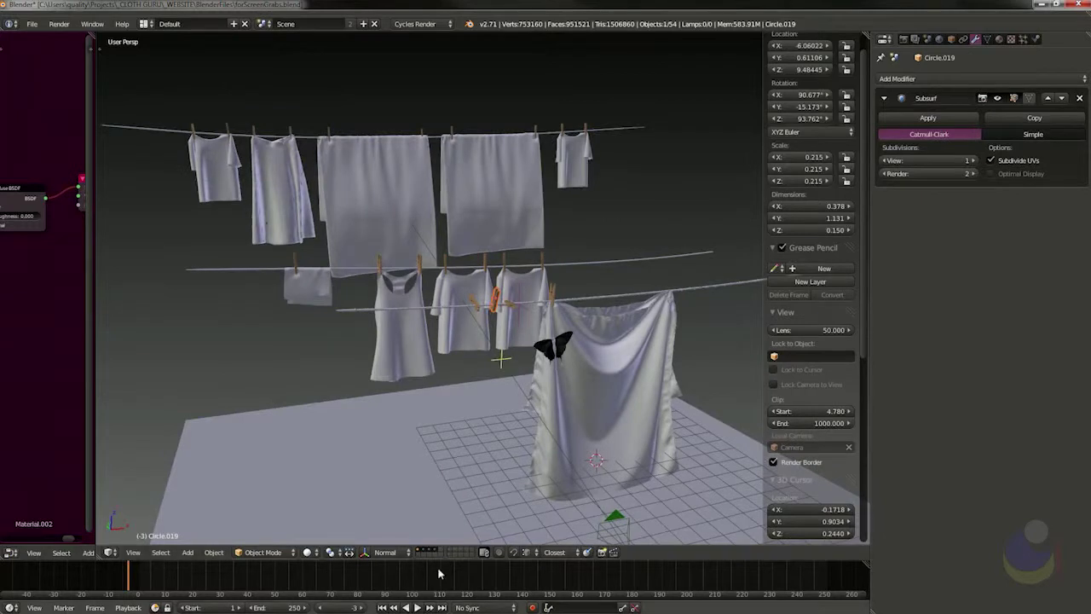
Show only the layer holding the single clothespin and set the viewport's clip start to 0.01 to view it closely.
key(KP_Divide)
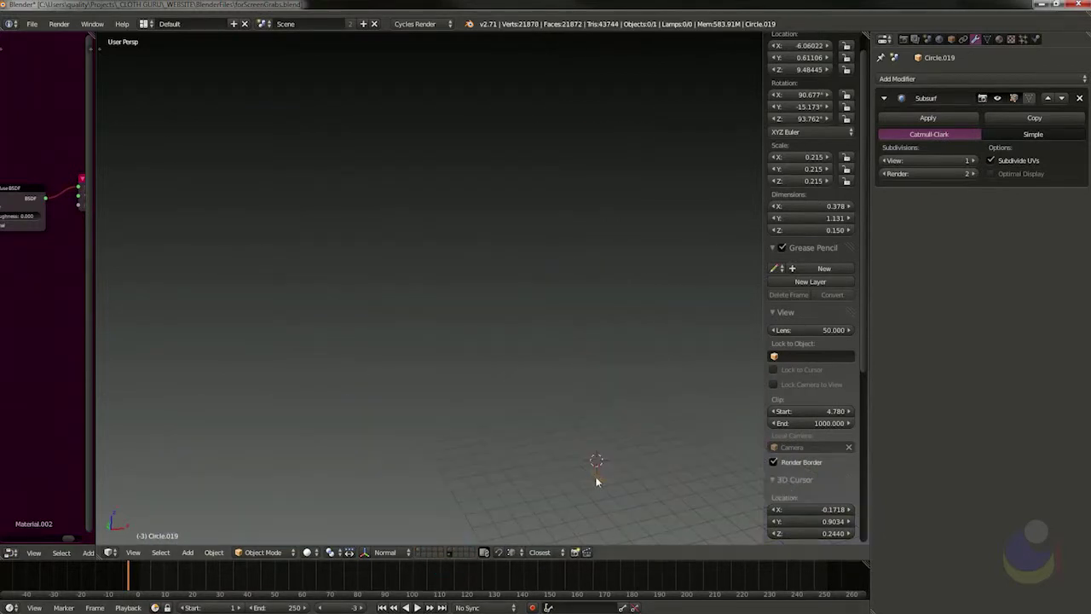
scroll(428, 314, up, 8)
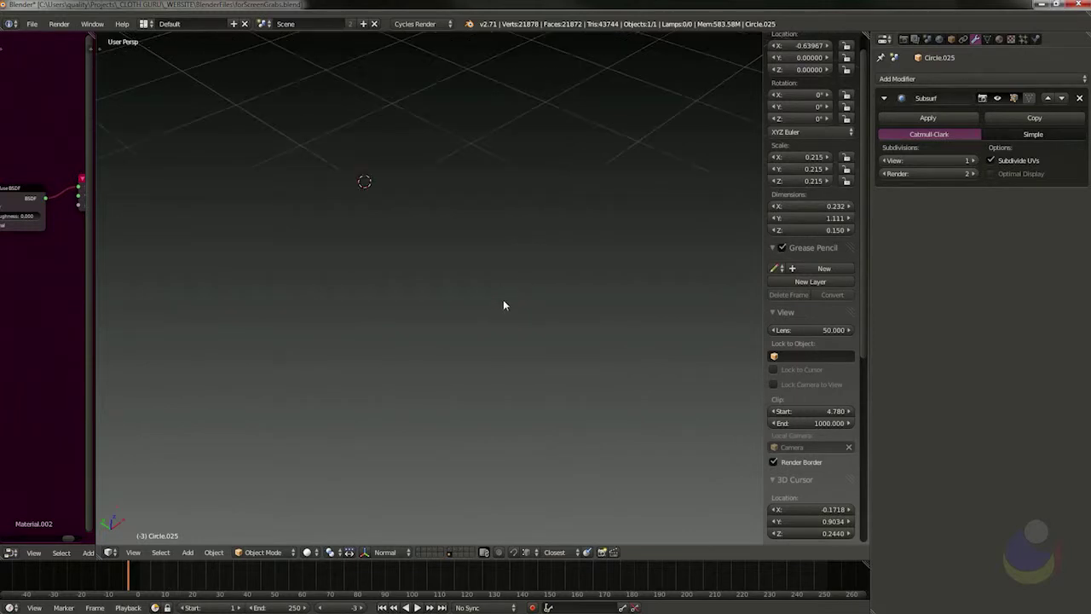
click(838, 412)
key(BackSpace)
text(0.01)
key(Return)
middle_drag(724, 375, 472, 361)
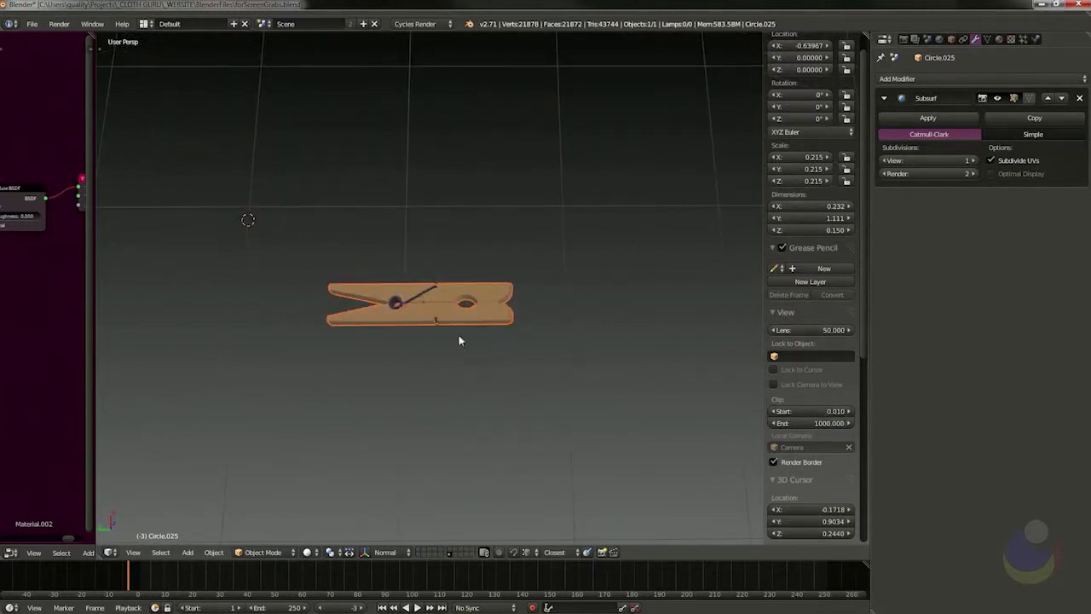
scroll(440, 307, up, 3)
mouse_move(436, 314)
middle_down()
mouse_move(506, 326)
mouse_move(443, 328)
middle_up()
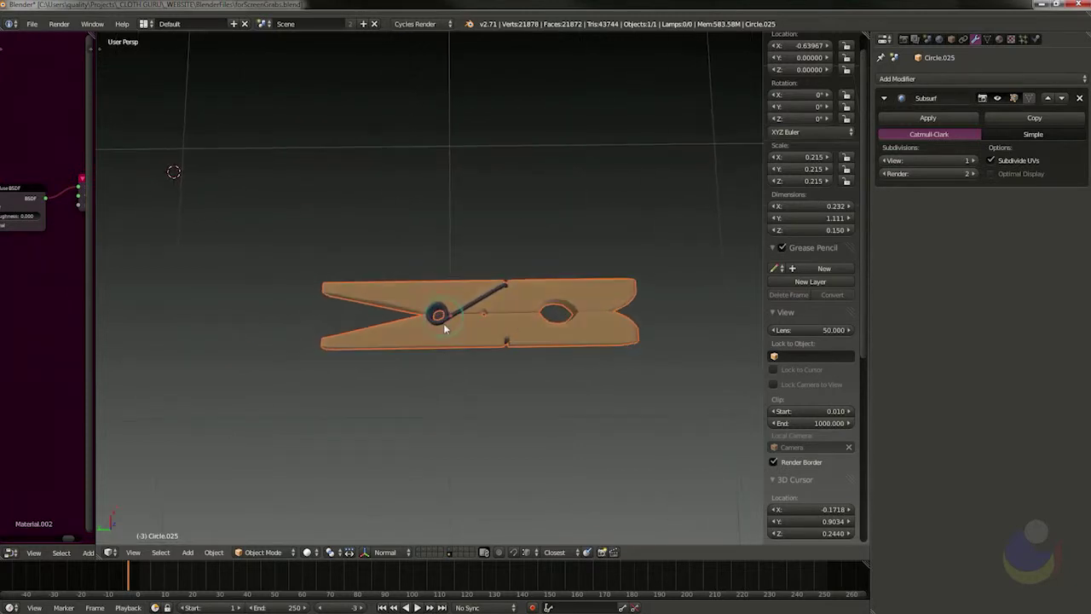
In top orthographic view, add a cube to the scene and scale it down to suit the clothespin.
key(KP_7)
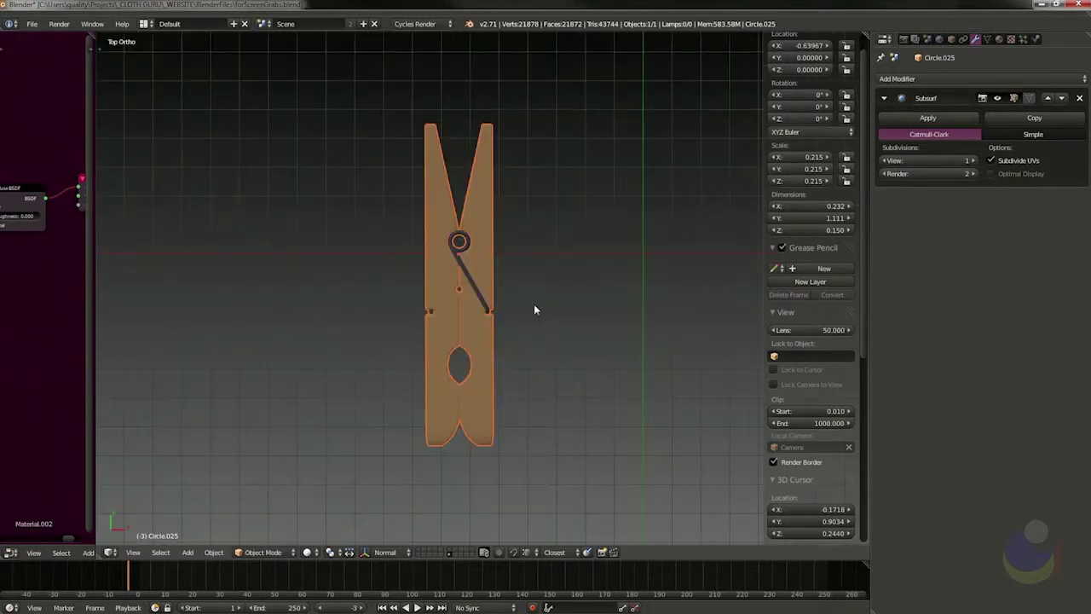
shift+middle_drag(551, 290, 525, 257)
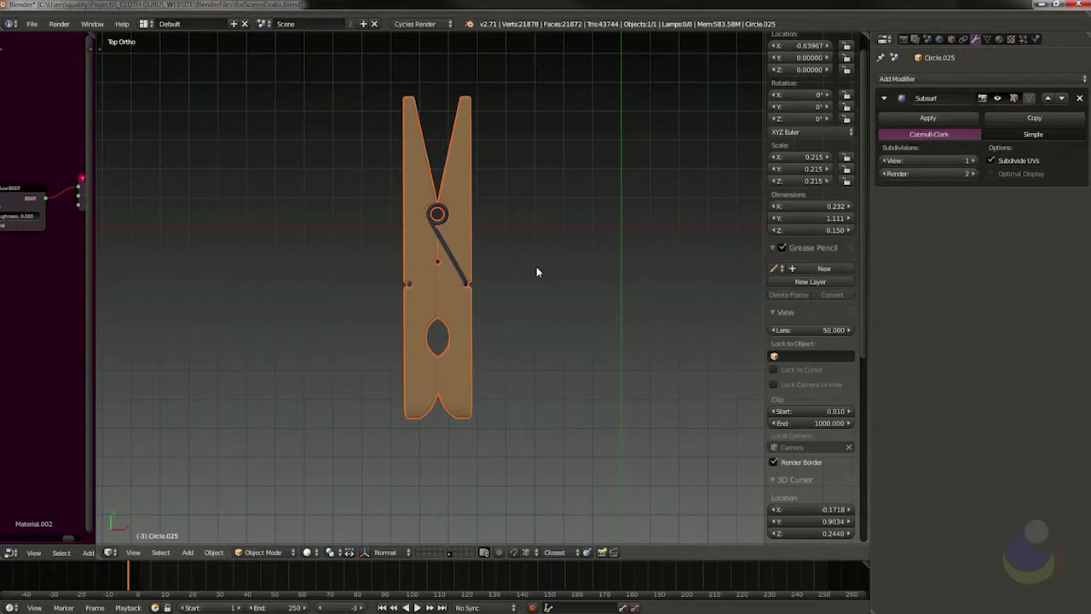
key(space)
mouse_move(536, 268)
mouse_move(611, 267)
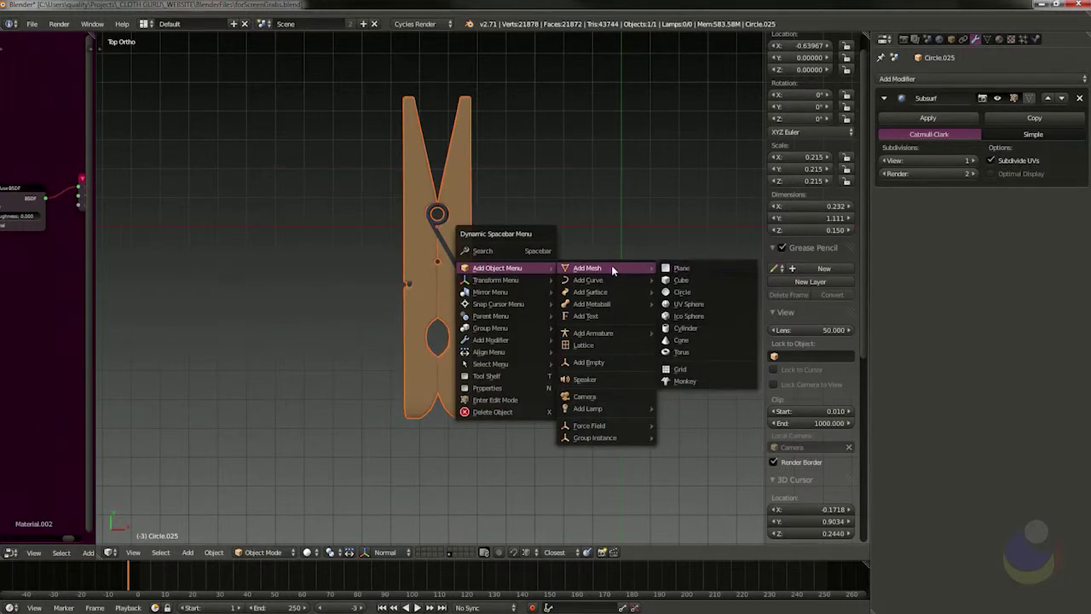
click(691, 281)
key(s)
click(557, 105)
Shrink the cube to a scale of about 0.045 and place it over the lower end of the clothespin's right half.
key(g)
click(621, 481)
key(s)
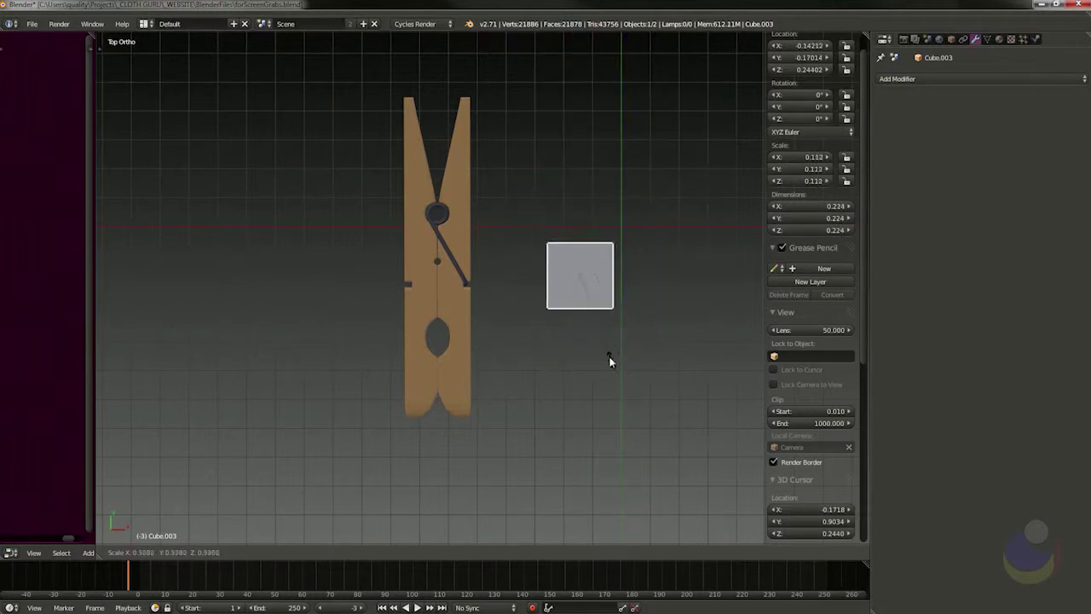
click(581, 311)
key(g)
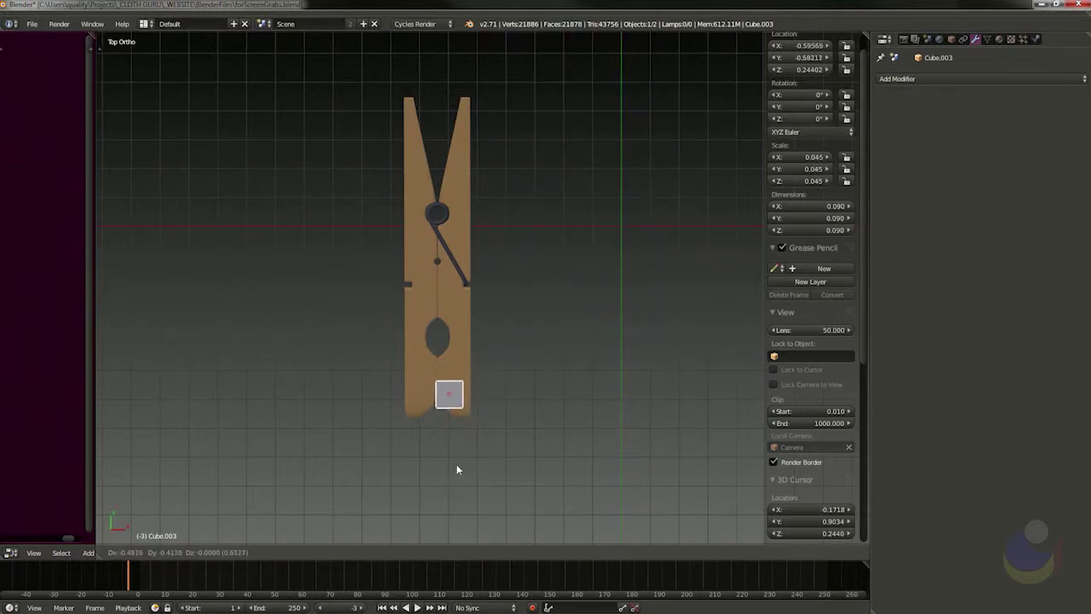
click(457, 455)
Fine-tune the cube's position and size to match the width of the clothespin's right half, about 0.116 units.
key(s)
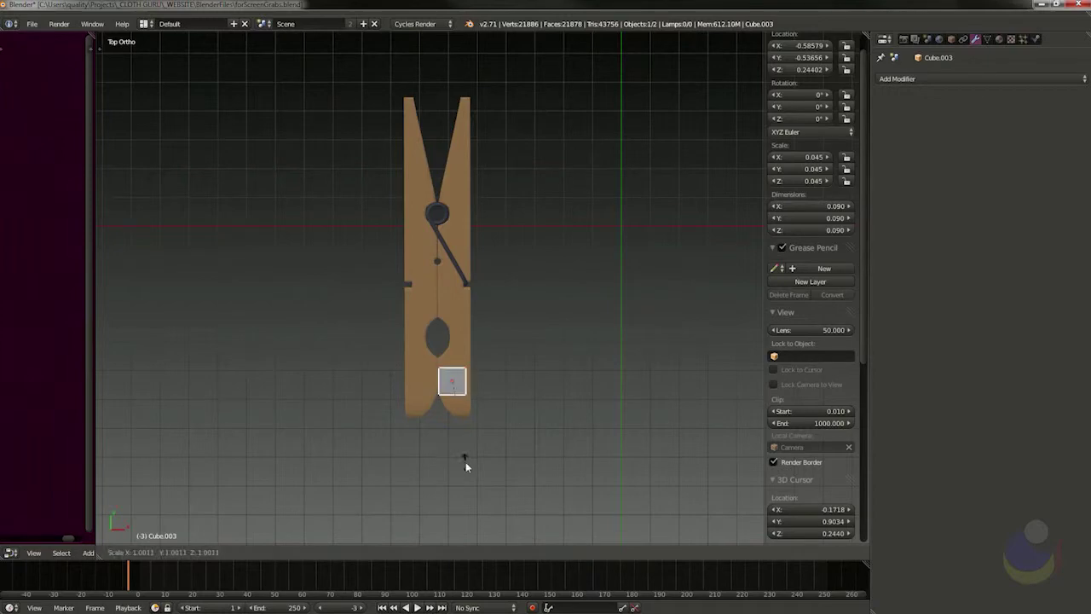
click(470, 471)
key(g)
click(473, 469)
key(s)
click(472, 472)
scroll(454, 348, up, 5)
key(Tab)
shift+middle_drag(507, 399, 519, 307)
key(s)
click(491, 402)
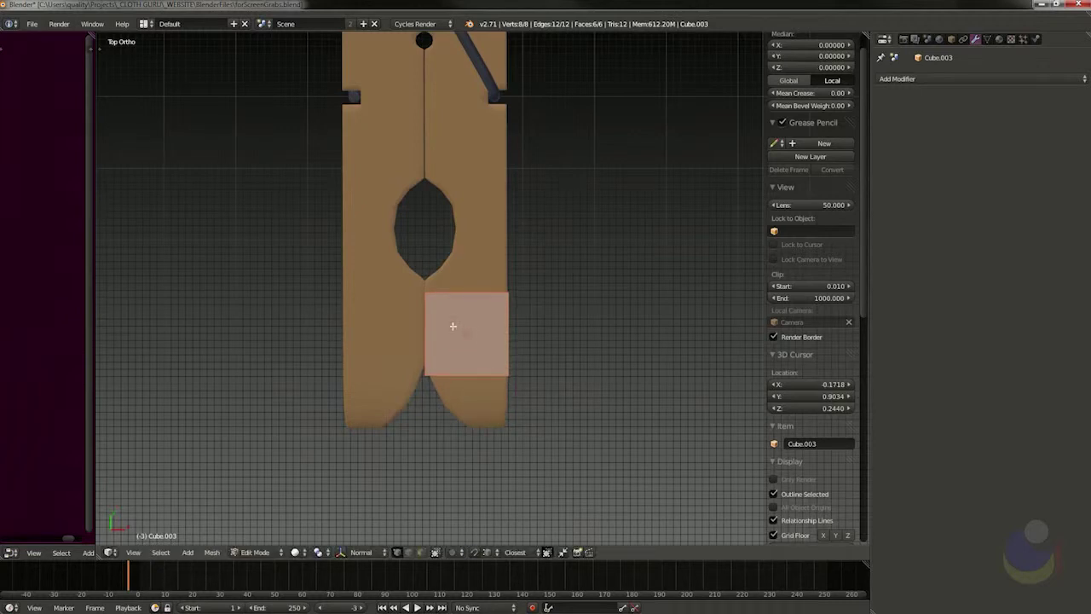
Clear the object selection, reselect only the cube without the clothespin and return to editing its mesh.
key(Tab)
drag(434, 298, 433, 299)
key(Tab)
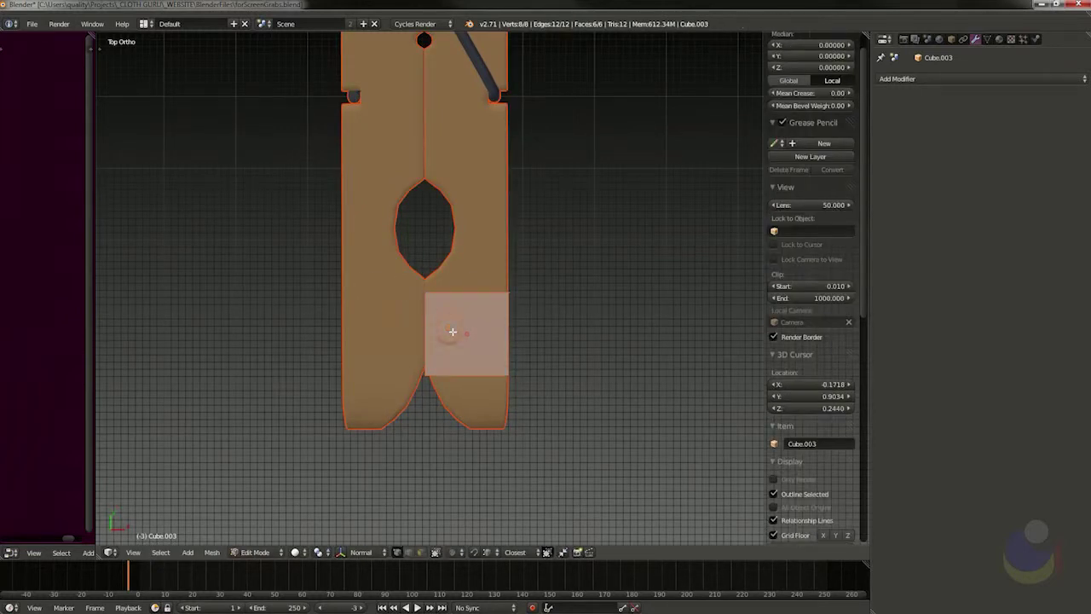
key(Tab)
click(561, 347)
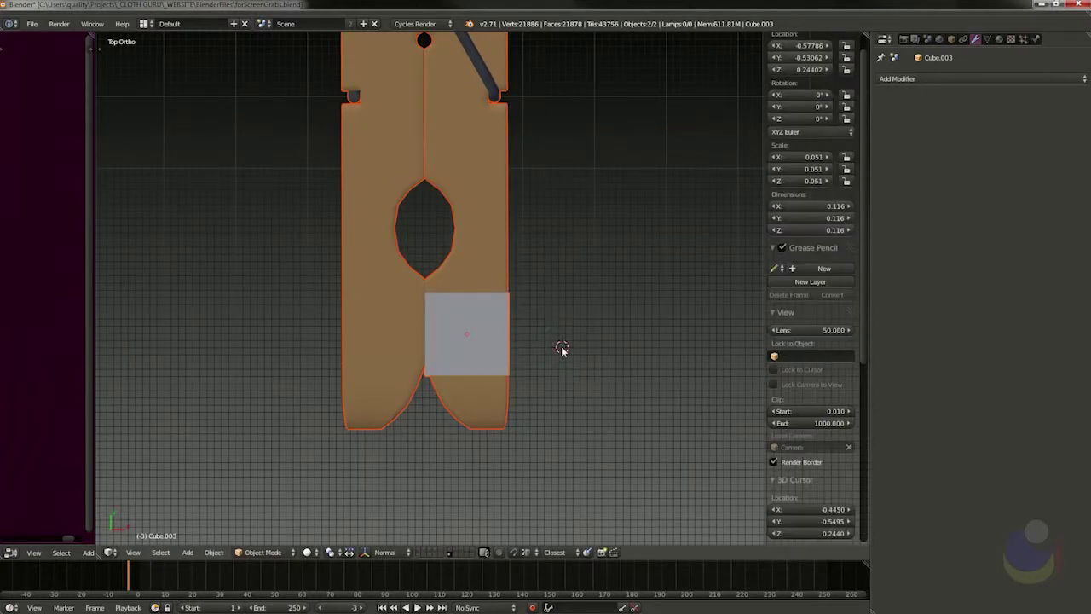
key(Tab)
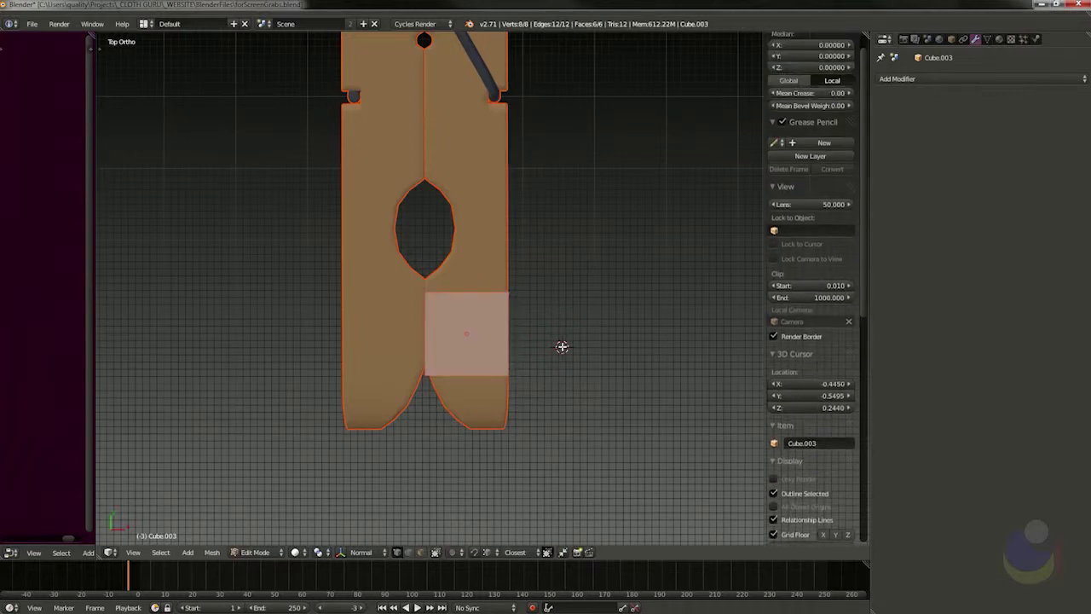
key(Tab)
key(a)
right_click(452, 306)
key(Tab)
Select the cube's upper side and extrude it twice, to the oval hole's middle and its upper end.
right_click(409, 282)
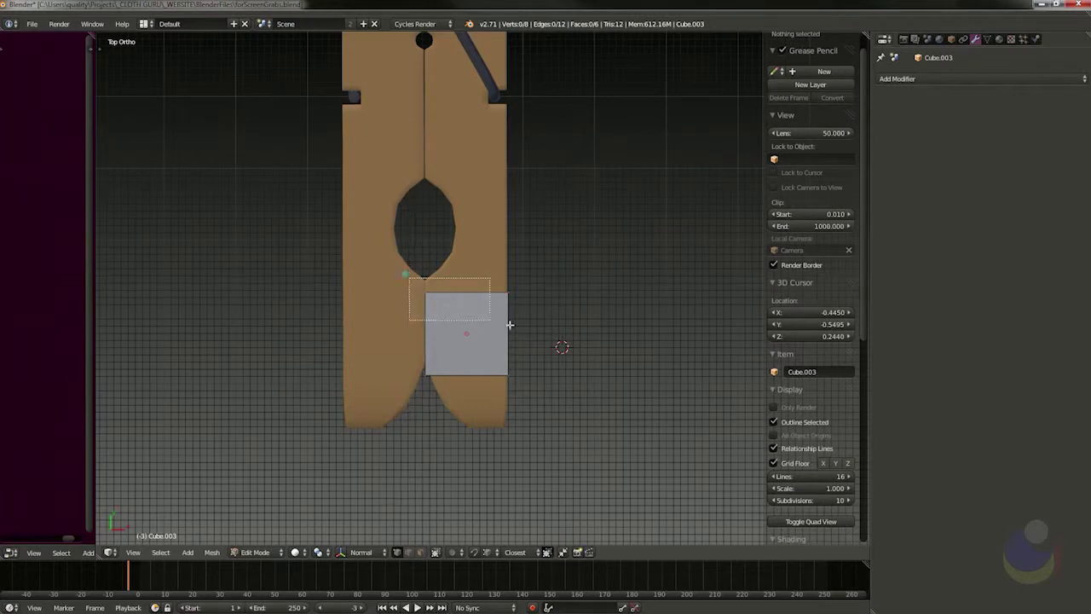
key(e)
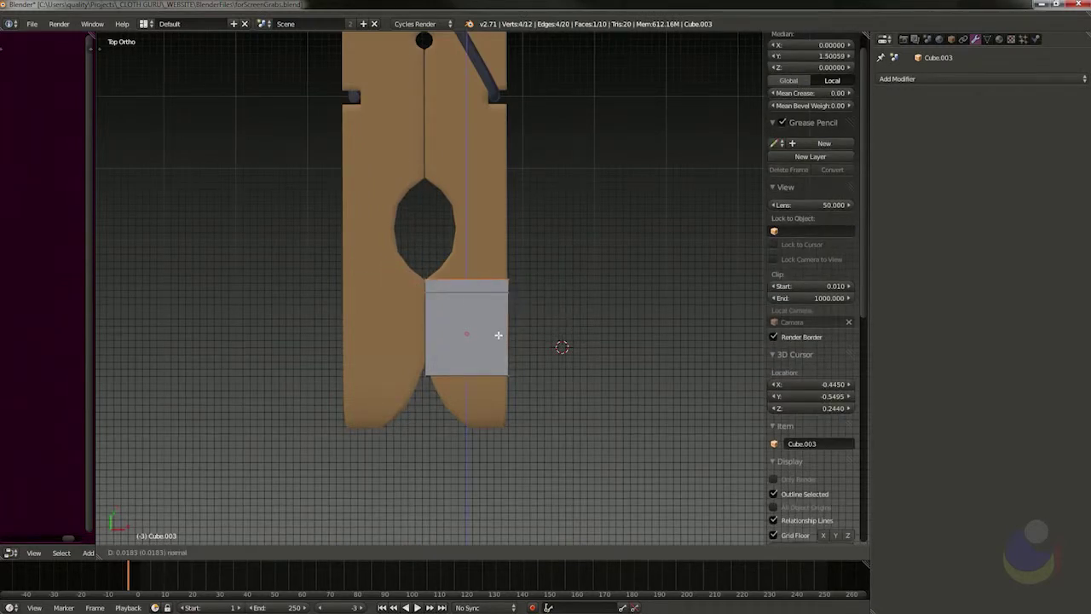
click(501, 288)
key(e)
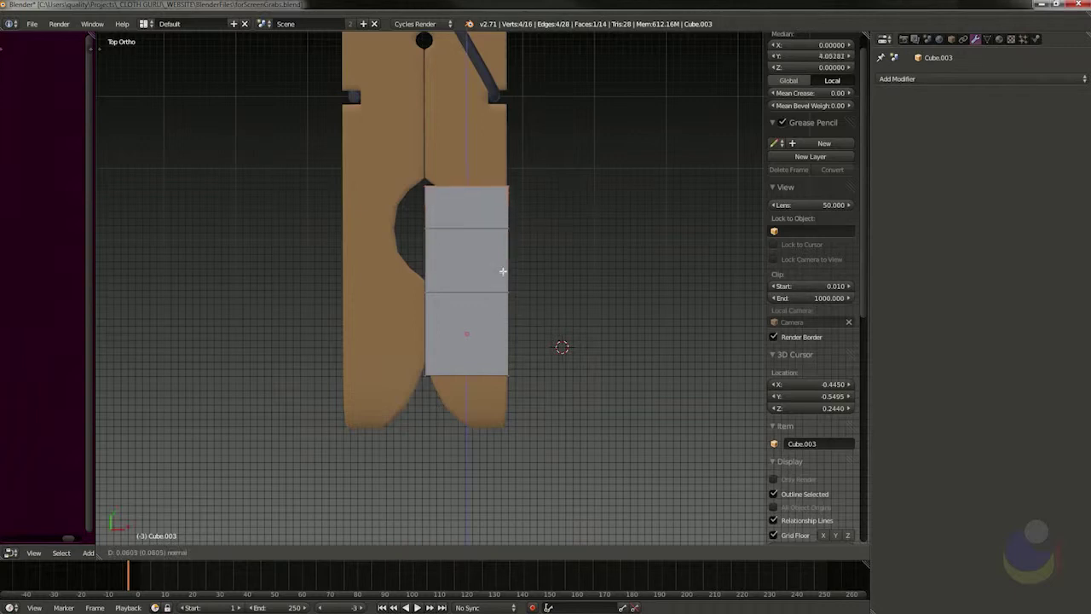
click(502, 263)
Extrude the block's upper end twice to line up with the lower and upper edges of the spring notch.
shift+middle_drag(548, 319, 574, 431)
key(e)
click(557, 358)
key(e)
click(557, 350)
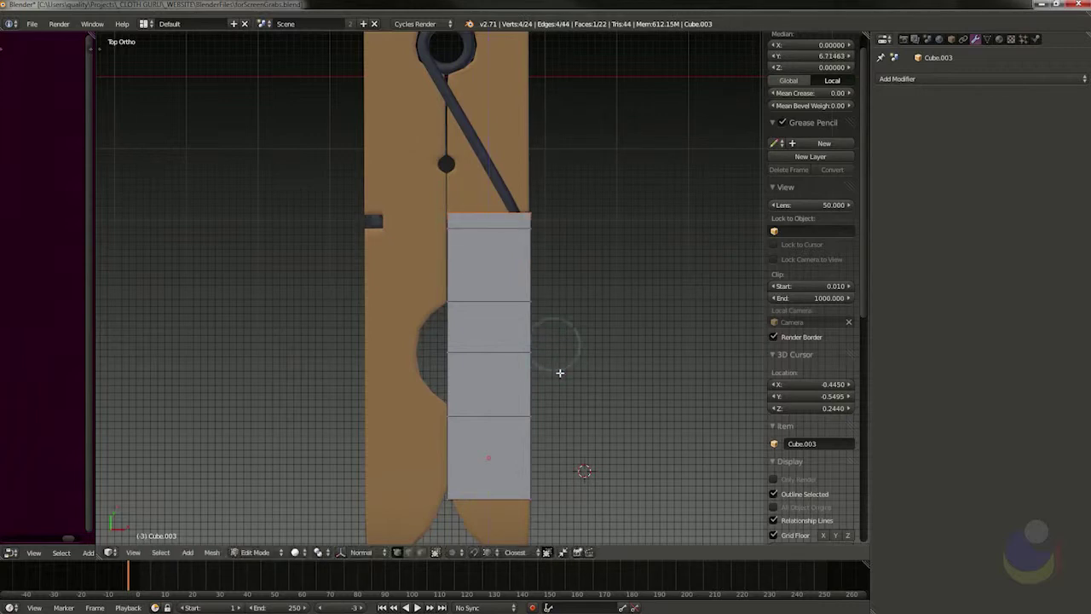
Continue extruding in short segments across the small round hole and up to the lower edge of the spring coil.
key(e)
click(560, 341)
key(e)
click(560, 342)
key(e)
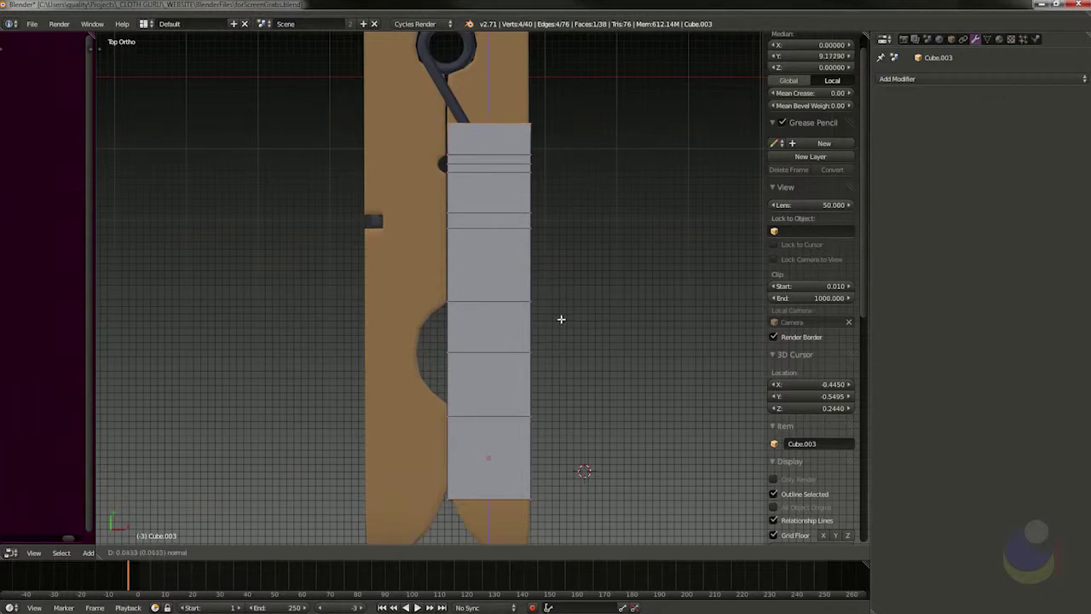
click(559, 268)
Extrude the block to the spring coil's centre, its upper edge and the clothespin's tip, checking the alignment in wireframe.
shift+middle_drag(574, 283, 593, 437)
key(e)
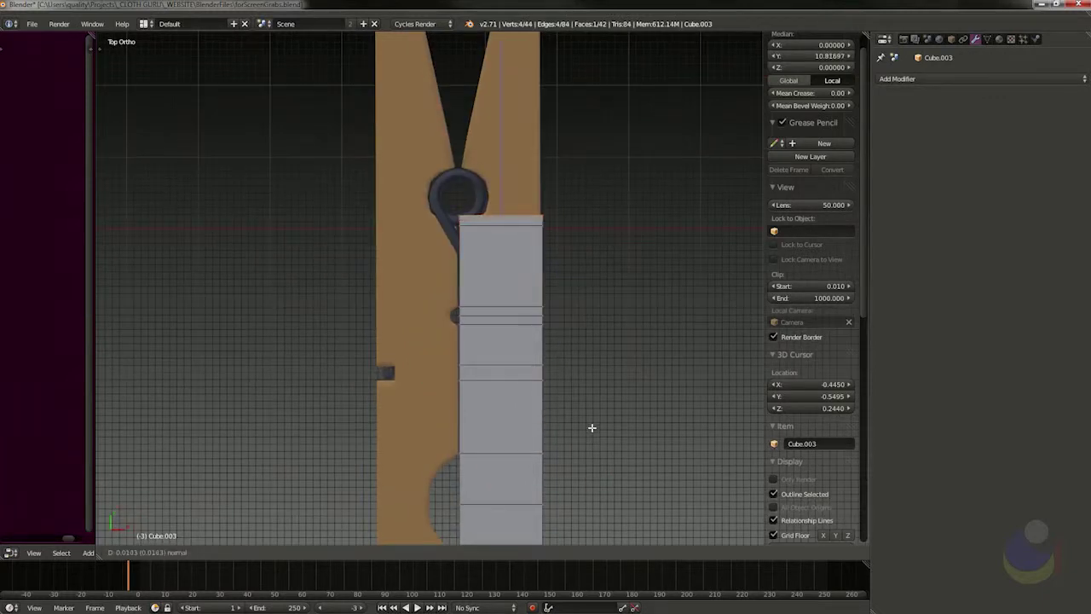
click(592, 410)
key(e)
click(589, 385)
shift+middle_drag(589, 384, 597, 473)
key(e)
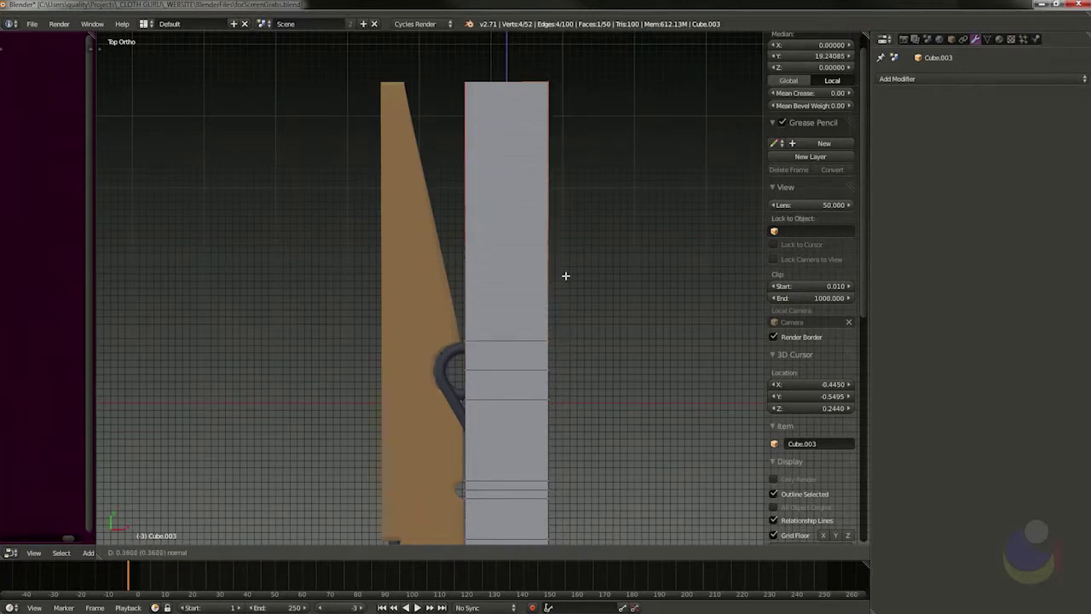
click(565, 273)
key(z)
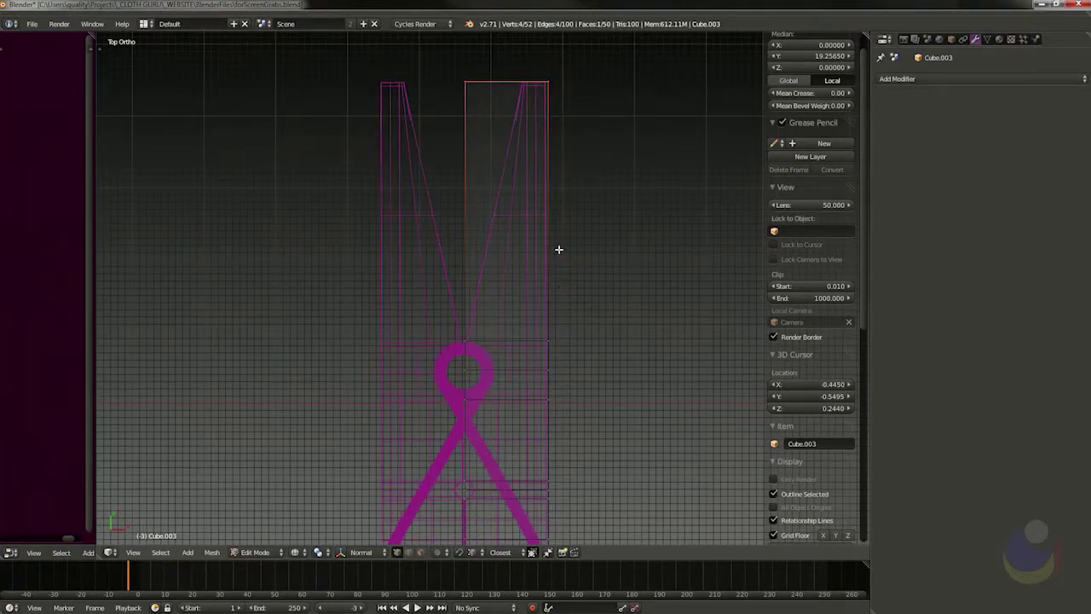
key(z)
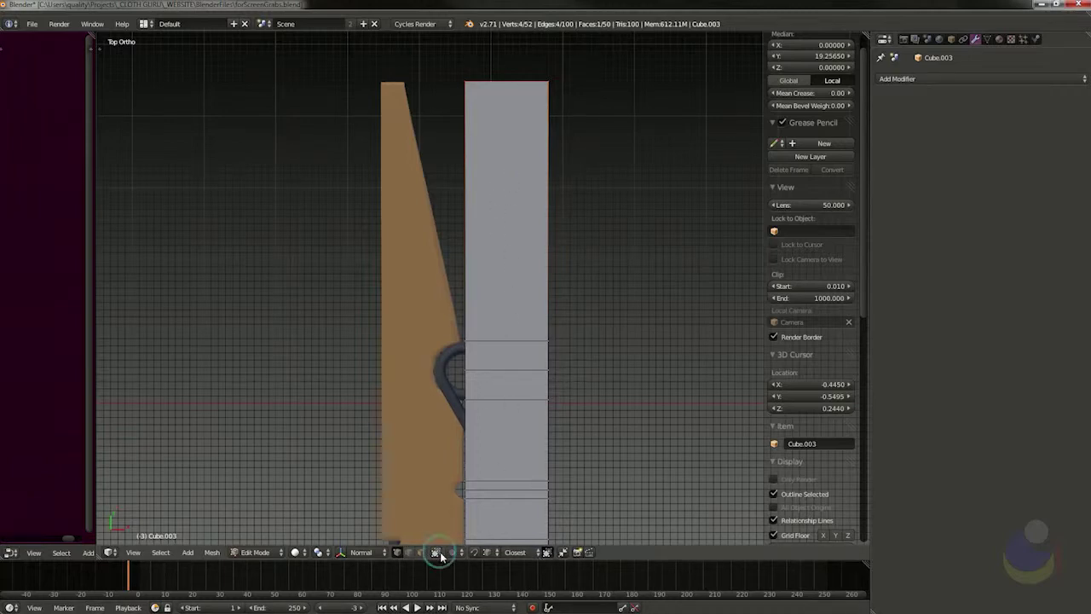
scroll(530, 346, down, 3)
shift+middle_drag(517, 342, 479, 241)
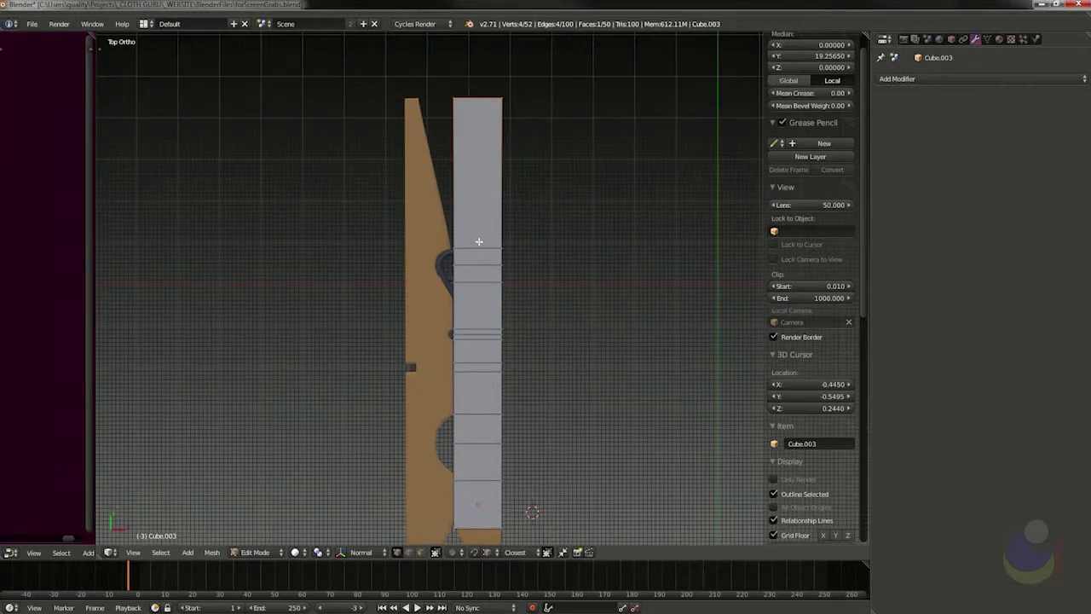
right_click(454, 128)
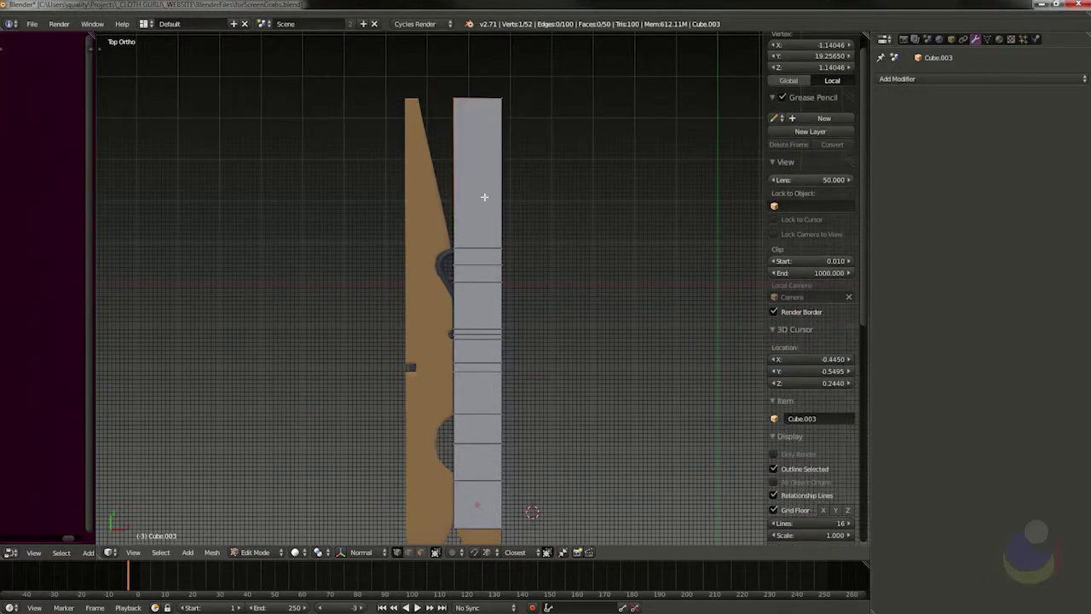
key(g)
key(x)
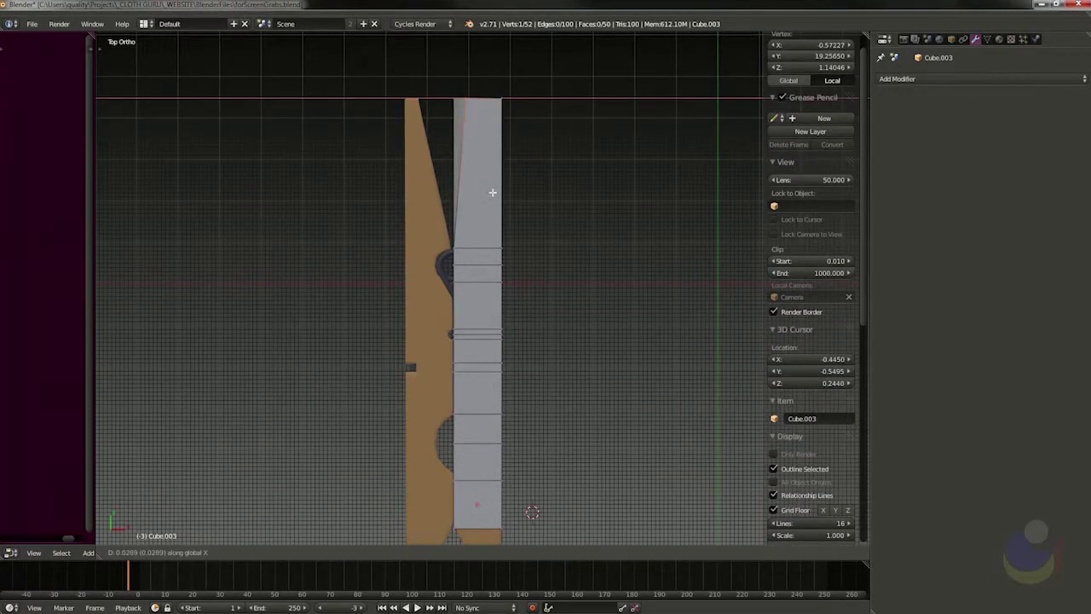
right_click(490, 191)
Enable selecting through the mesh and move the tip's inner corner vertices along X to match the clothespin's taper.
click(433, 554)
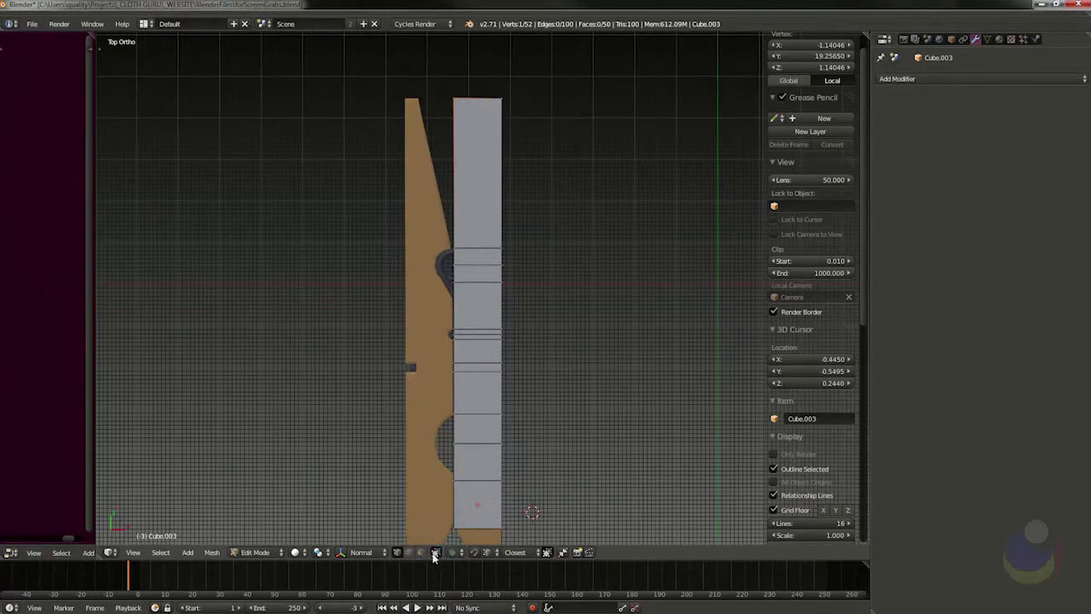
click(435, 552)
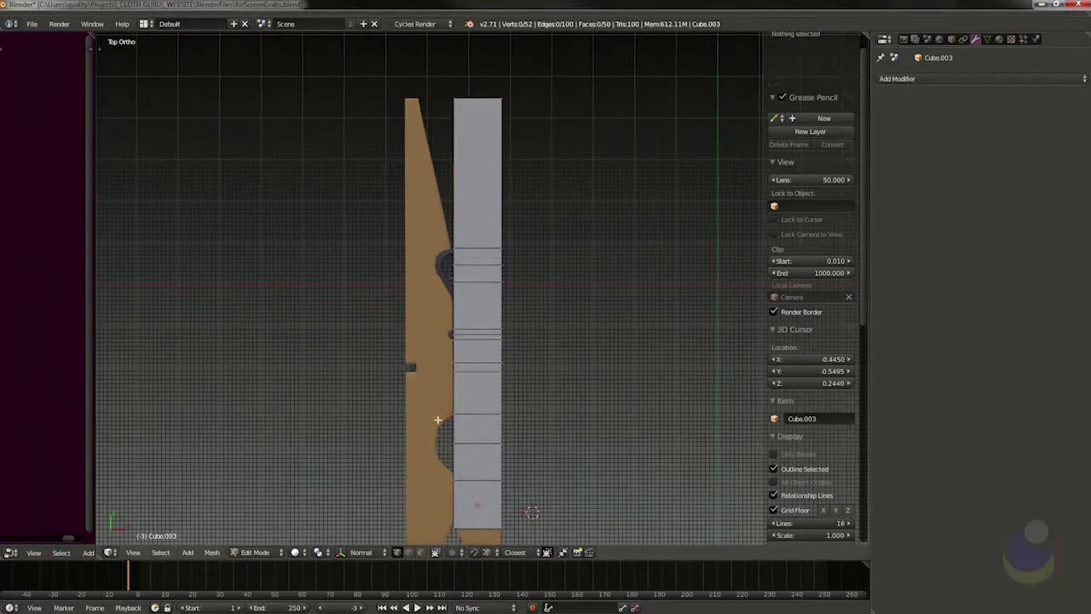
key(b)
drag(421, 60, 470, 139)
key(g)
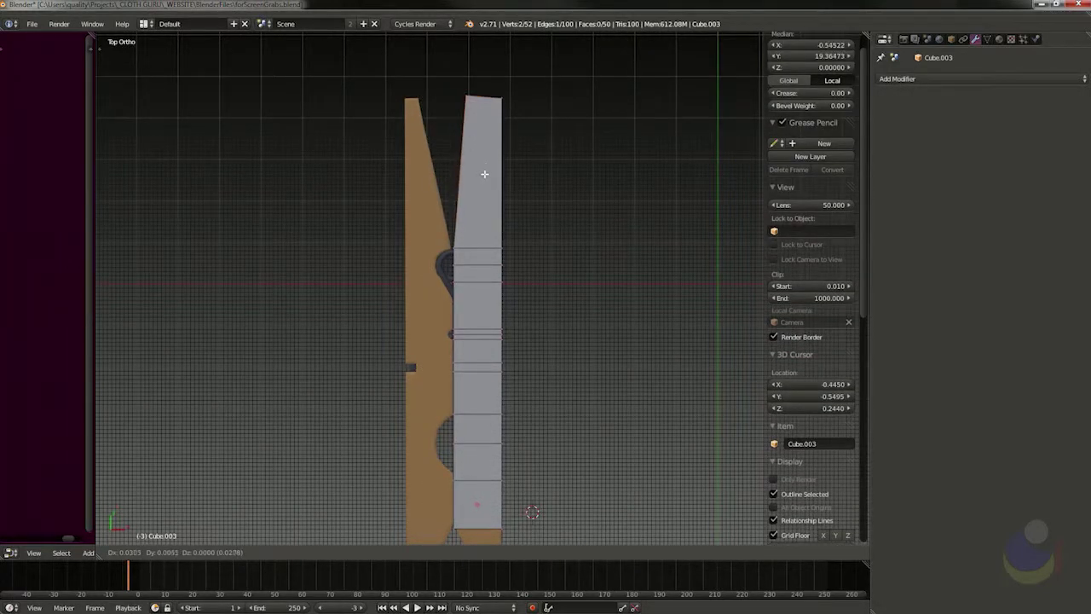
key(x)
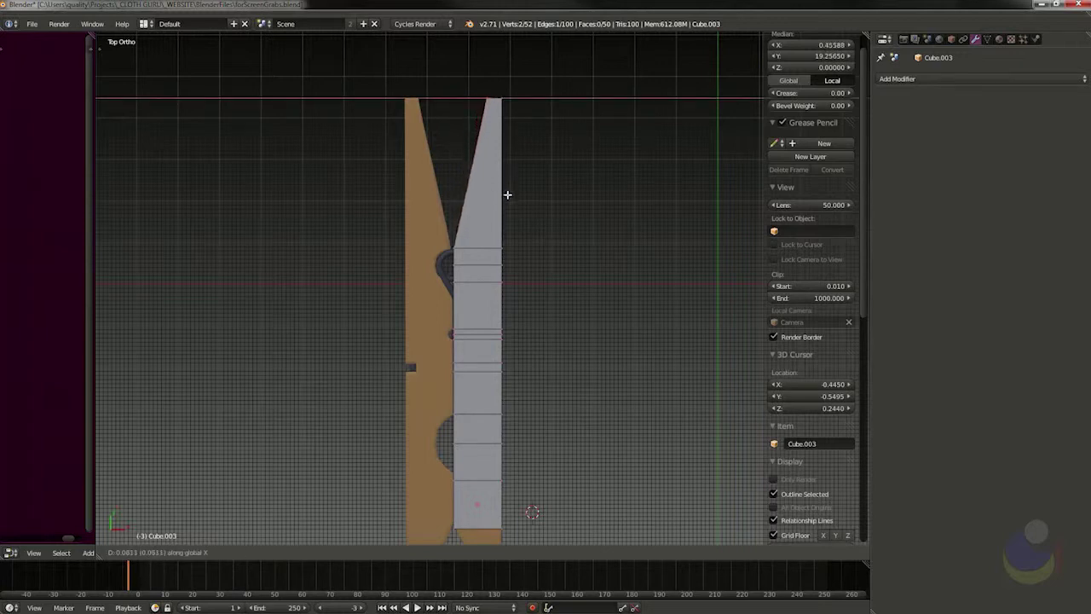
click(505, 195)
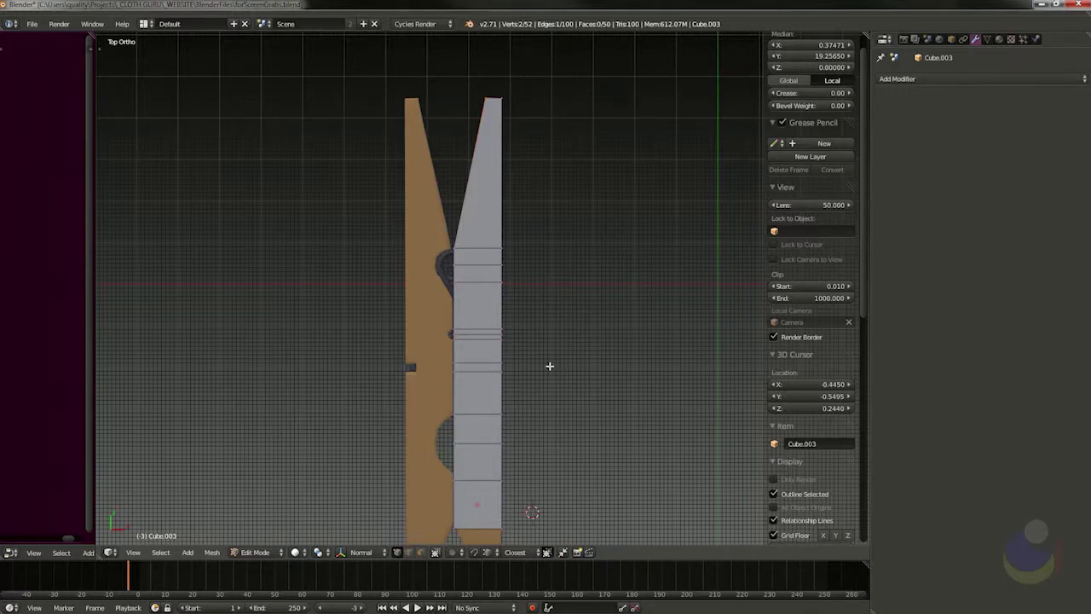
In wireframe shading, move the block's inner edge at the spring coil's centre along X to the coil's outline.
shift+middle_drag(560, 366, 583, 318)
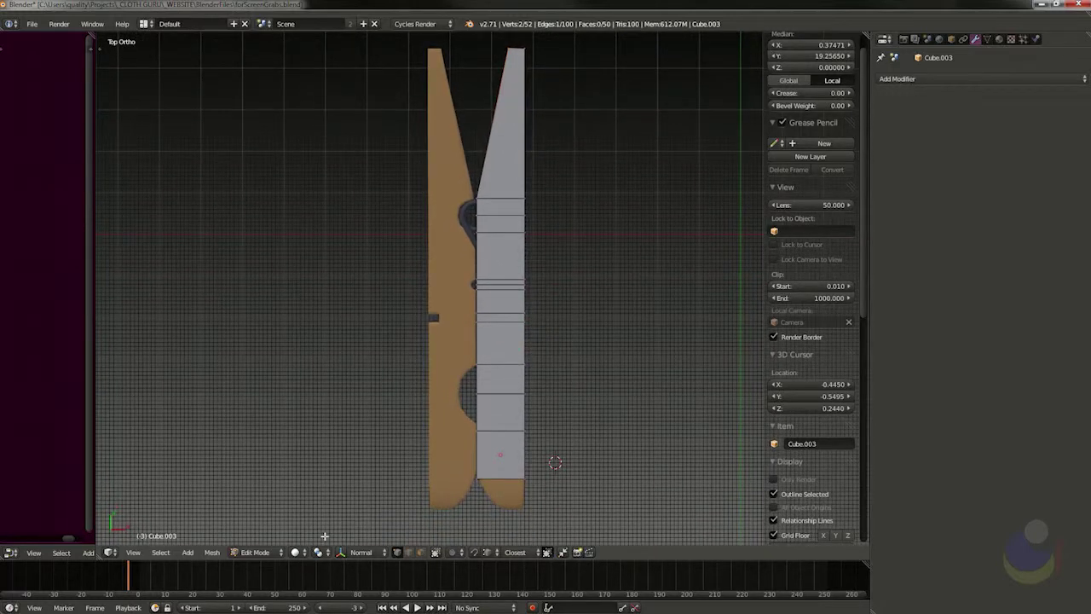
click(297, 554)
click(307, 526)
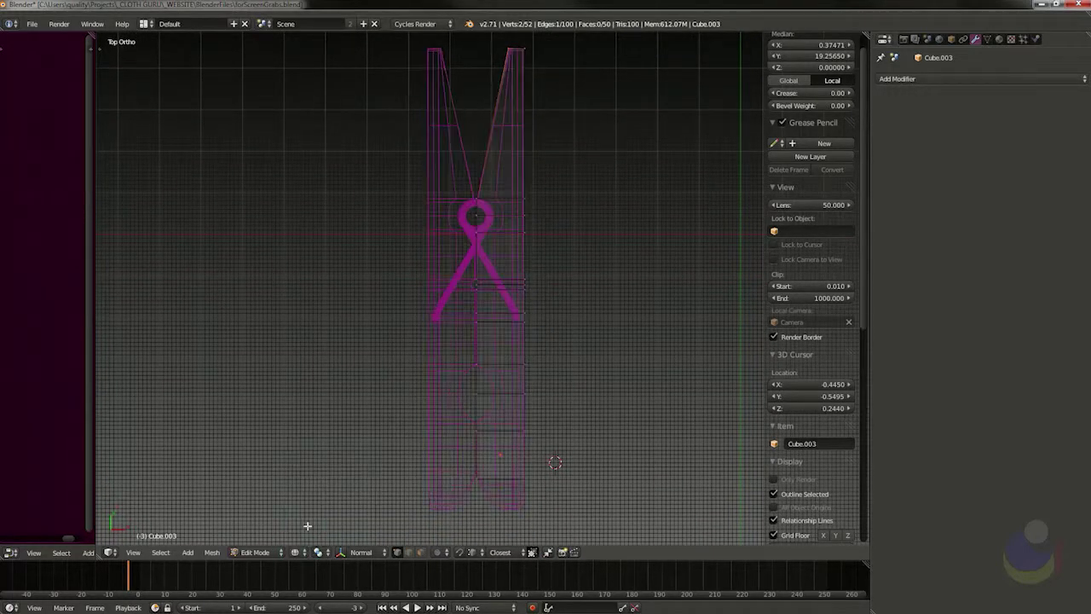
shift+middle_drag(542, 179, 552, 198)
key(a)
scroll(491, 245, up, 4)
right_click(465, 240)
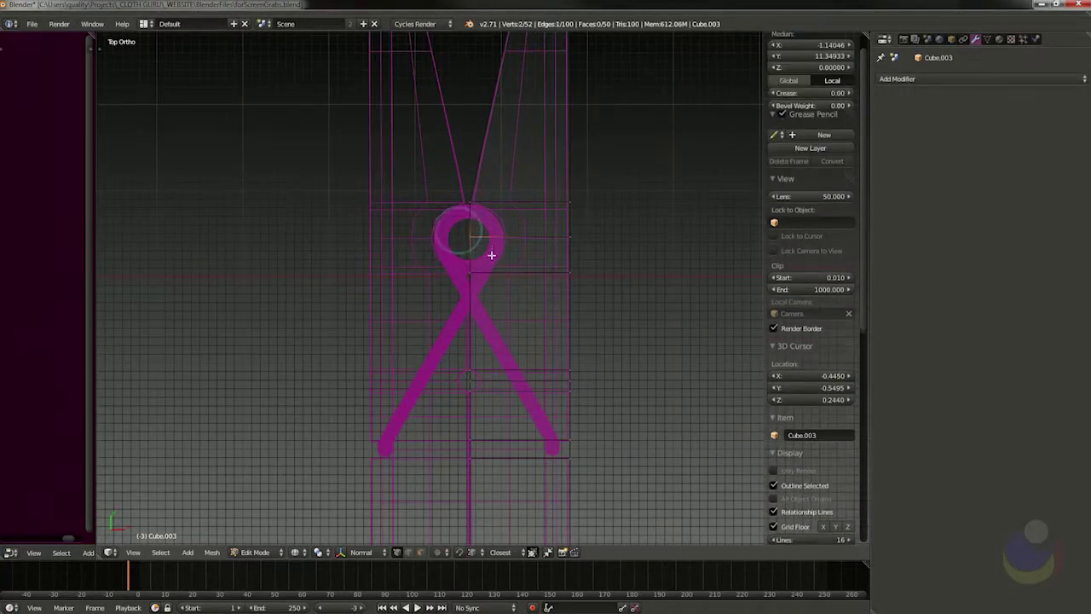
key(g)
key(x)
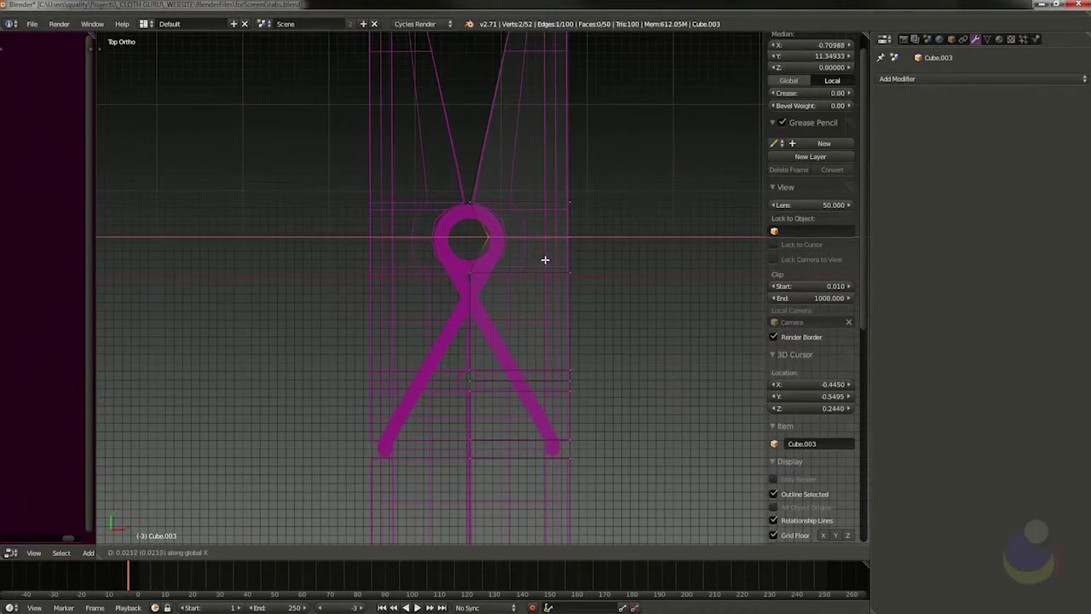
click(559, 253)
Move the block's inner edge at the small round hole's centre along X to form the small notch.
mouse_move(524, 394)
shift+middle_down()
mouse_move(483, 242)
mouse_move(440, 209)
shift+middle_up()
key(c)
key(a)
drag(444, 207, 446, 207)
key(b)
key(g)
key(x)
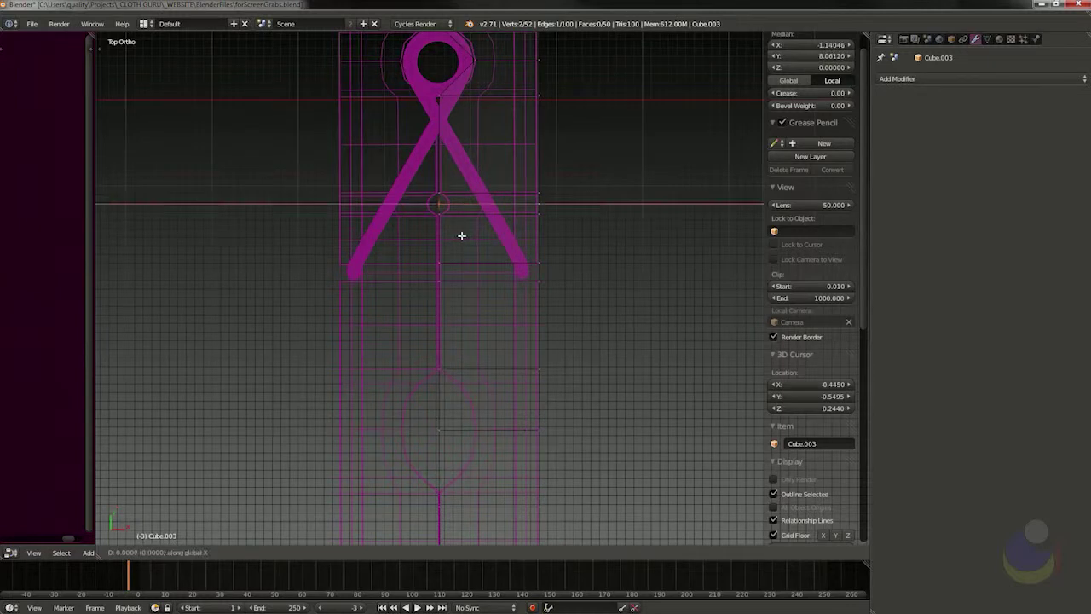
click(468, 235)
Move the block's inner edge at the oval hole's middle along X onto the hole's outline.
shift+middle_drag(468, 312, 467, 150)
key(a)
key(b)
drag(426, 253, 480, 305)
key(g)
key(x)
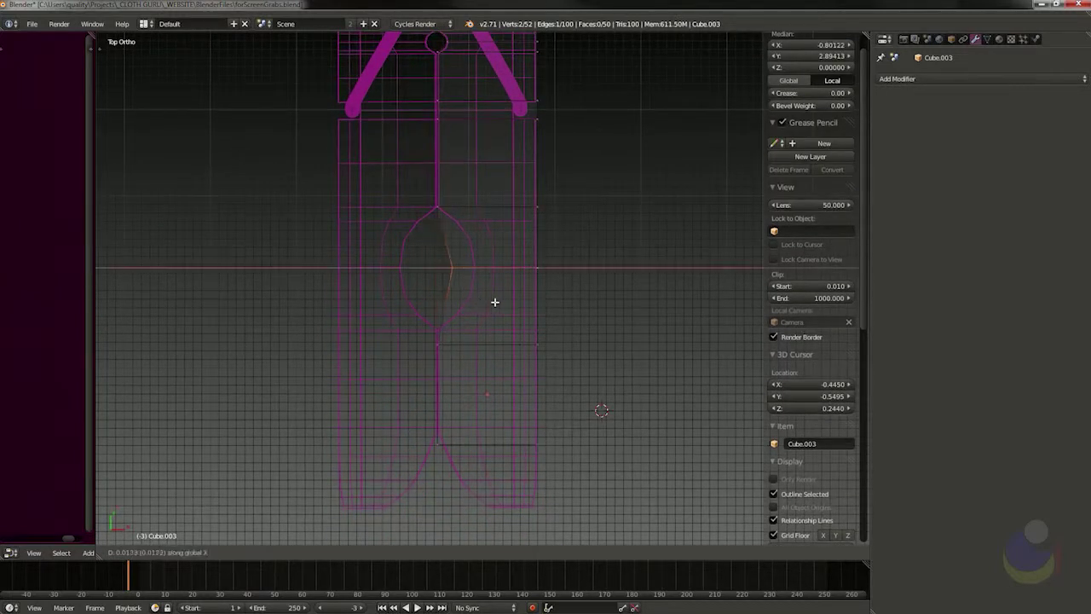
click(517, 305)
Extrude the block's lower end down to the existing clothespin's lower end.
shift+middle_drag(488, 376, 472, 271)
key(a)
key(b)
drag(375, 288, 573, 408)
key(e)
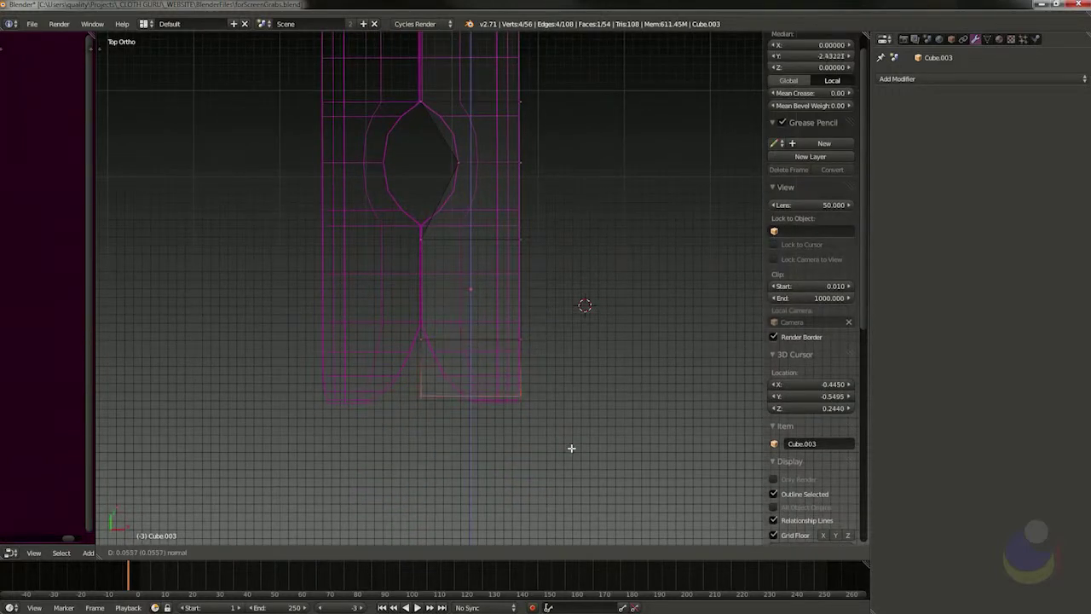
click(571, 455)
Move the lower end's inner corner vertices along X to bevel it like the reference clothespin.
key(a)
key(b)
drag(397, 394, 478, 441)
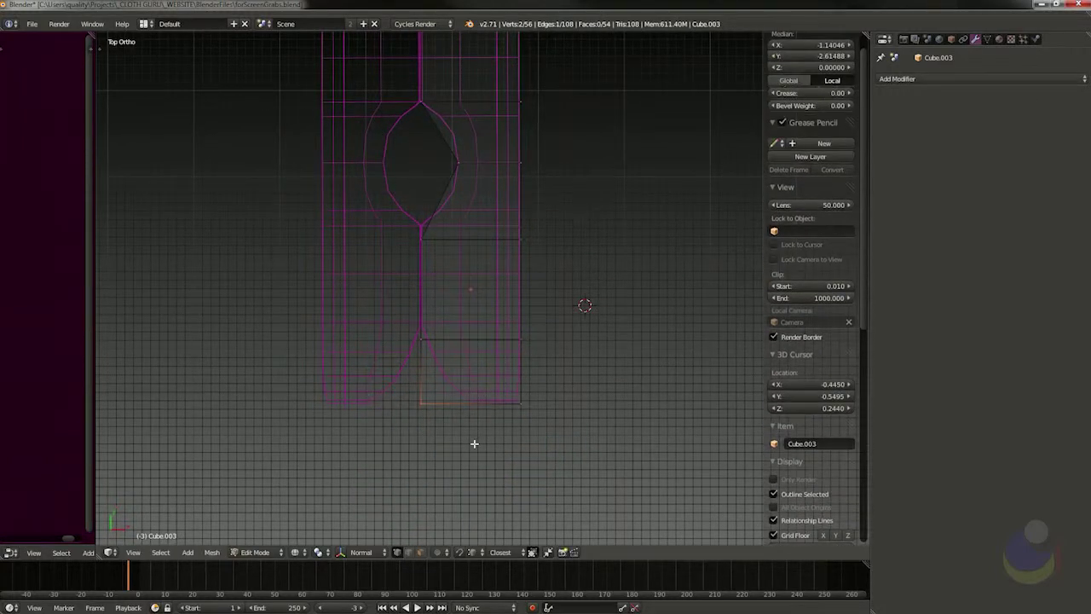
key(g)
key(x)
click(526, 438)
key(a)
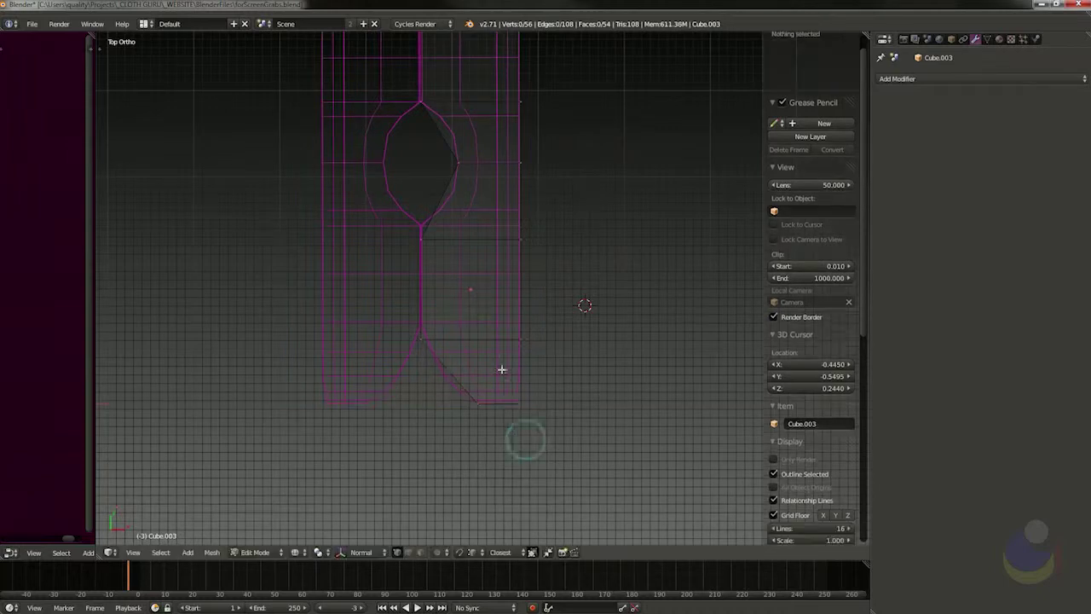
Return to solid shading and add one loop cut across the upper half of the oval hole.
shift+middle_drag(524, 202, 532, 378)
scroll(521, 322, down, 2)
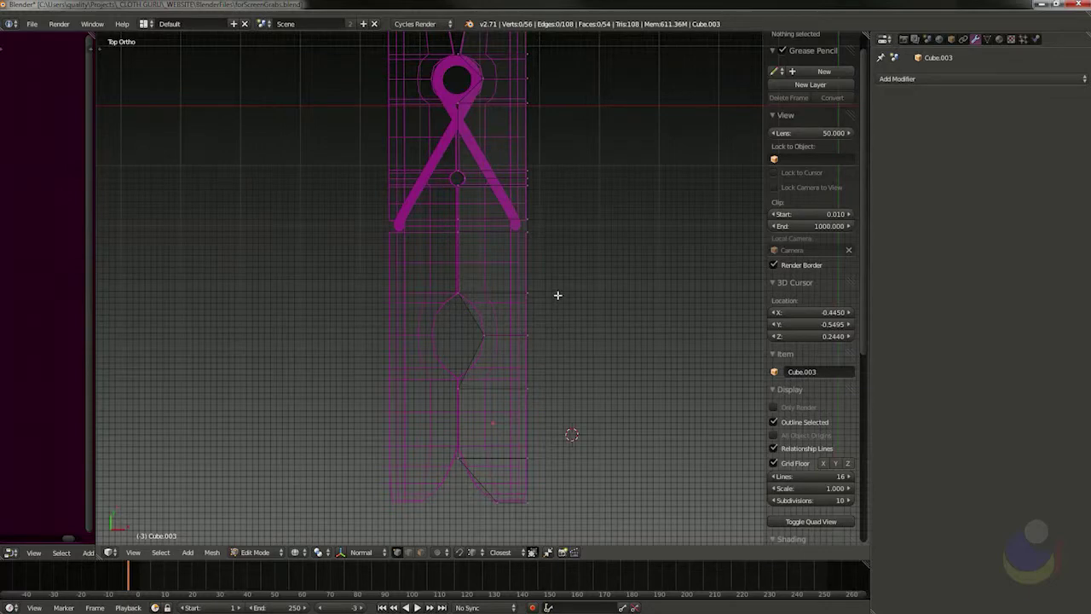
scroll(558, 295, down, 1)
key(z)
shift+middle_drag(547, 282, 547, 319)
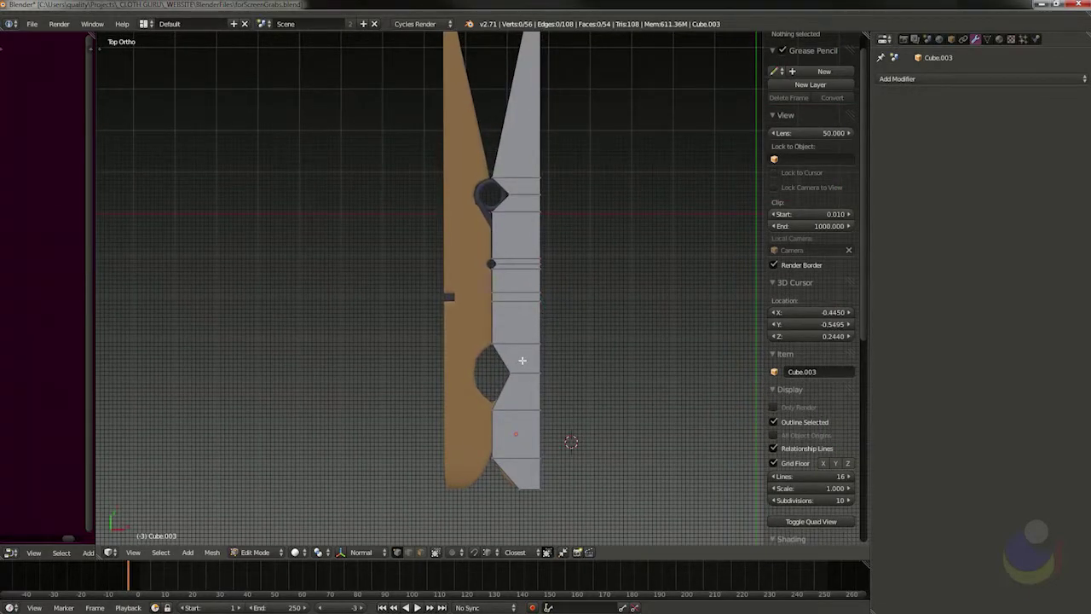
key(t)
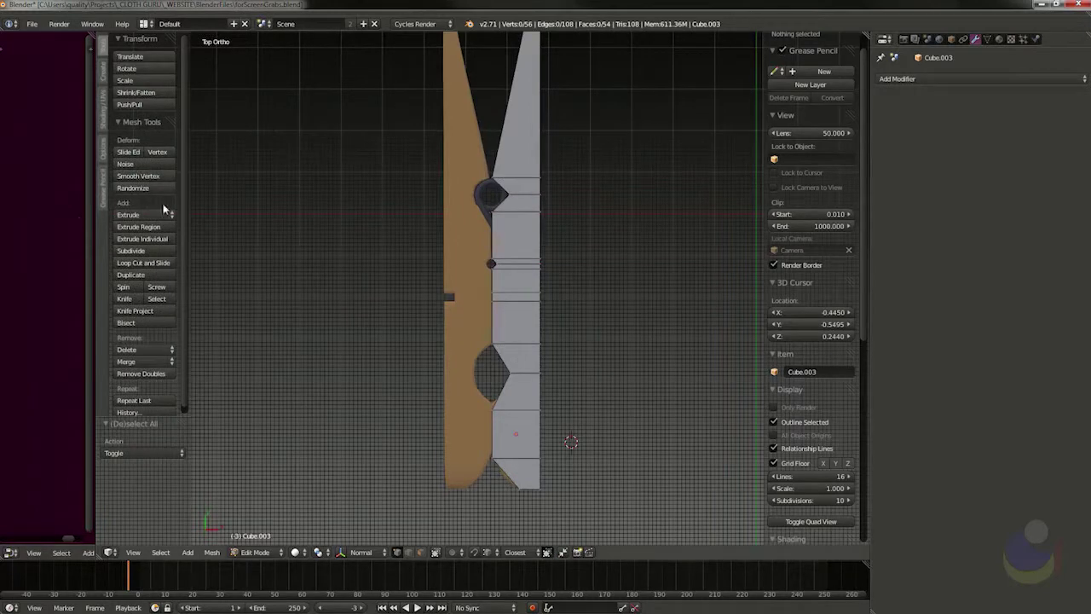
click(143, 263)
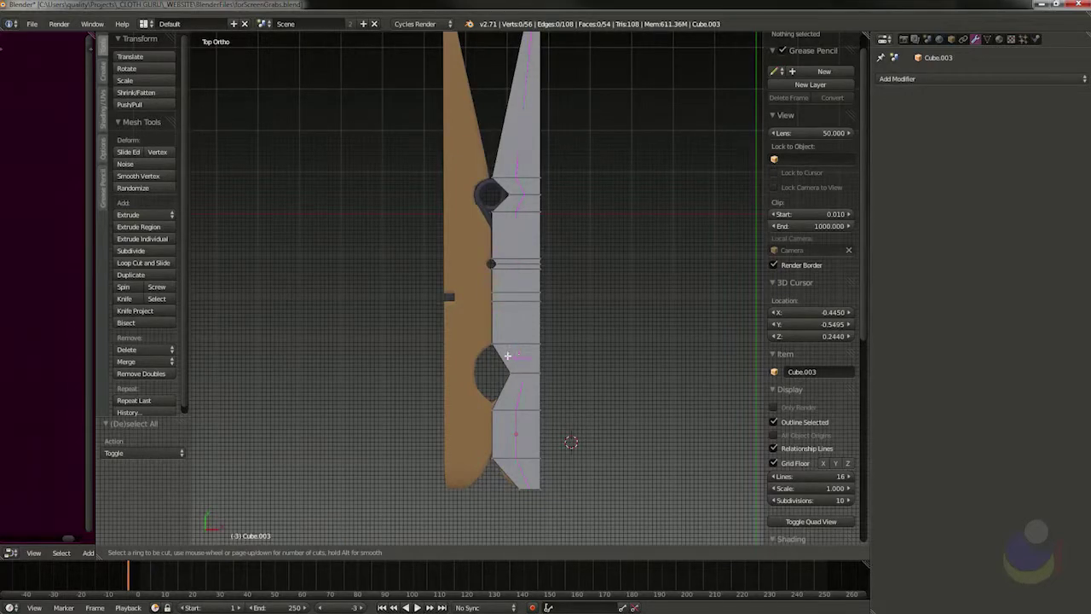
click(507, 355)
click(507, 352)
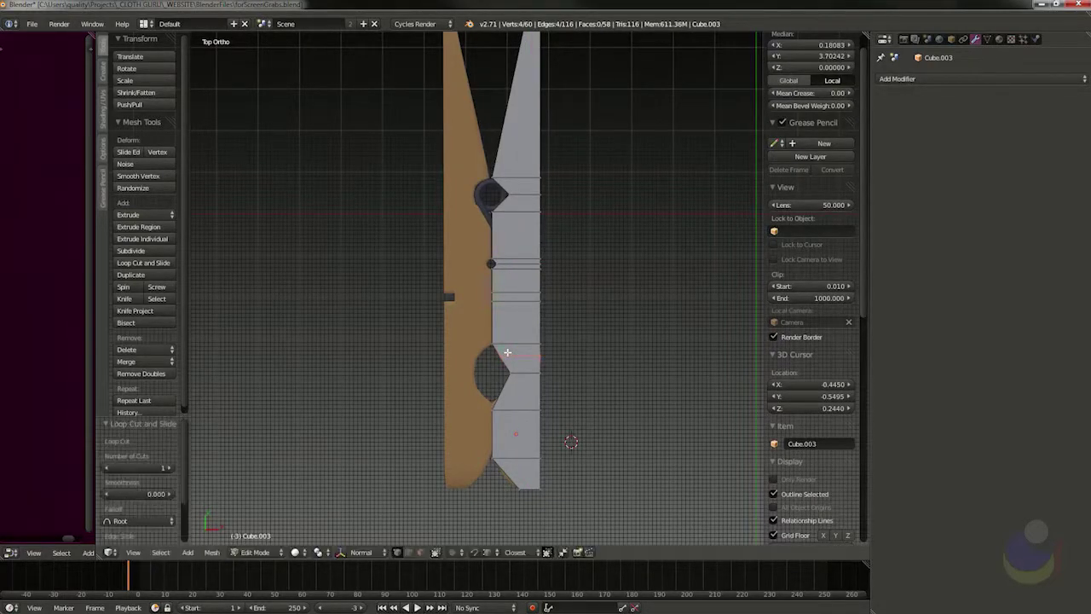
Move the new cut's inner edge along X to round the upper half of the oval hole.
scroll(566, 382, up, 2)
key(a)
drag(480, 358, 481, 358)
key(g)
key(x)
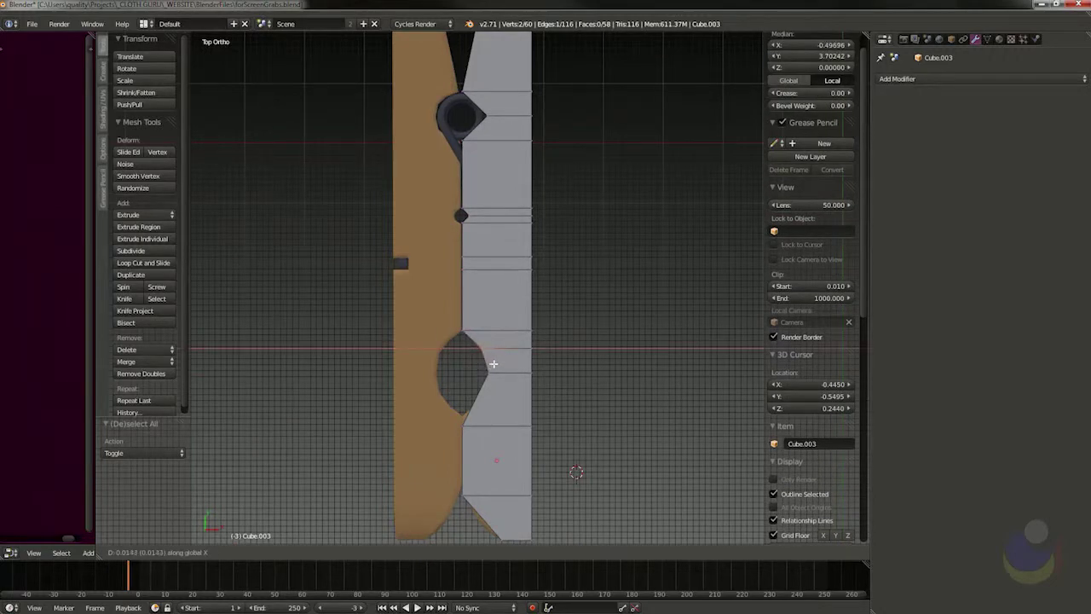
click(496, 364)
key(a)
Add a loop cut across the oval hole's lower half and move its inner edge along X to the outline.
key(ctrl+r)
click(481, 398)
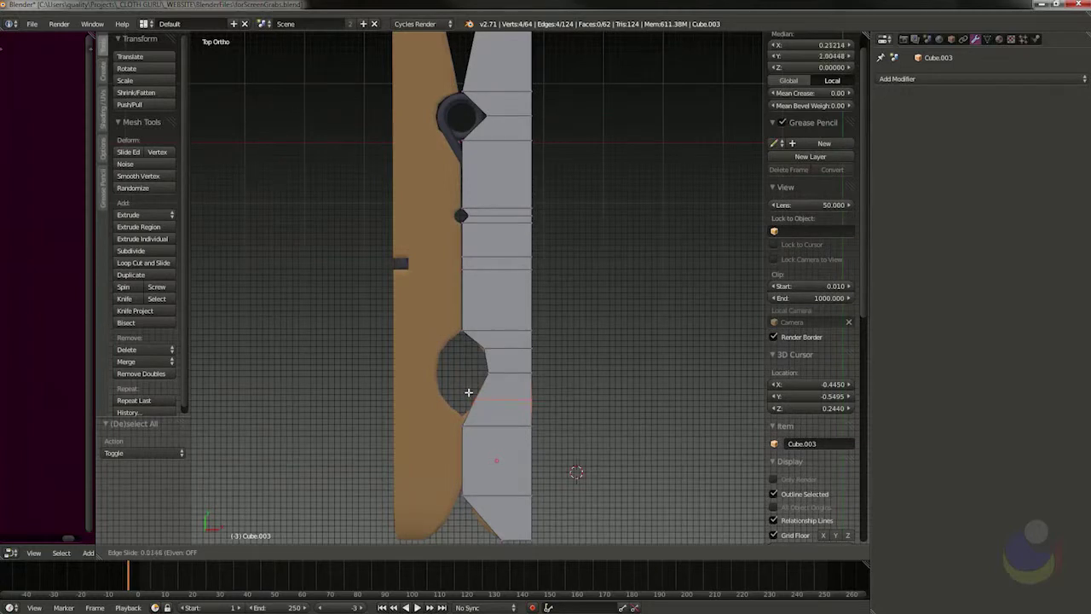
click(468, 392)
key(a)
drag(461, 388, 482, 407)
key(g)
key(x)
click(486, 411)
Move the edge loop below the oval hole along Y up to the hole's lower end.
key(a)
key(b)
drag(451, 415, 555, 451)
key(g)
key(y)
click(545, 445)
key(a)
Add a loop cut through the upper half of the spring coil notch and move its inner edge along X to the coil.
shift+middle_drag(498, 300, 512, 371)
shift+middle_drag(533, 187, 533, 248)
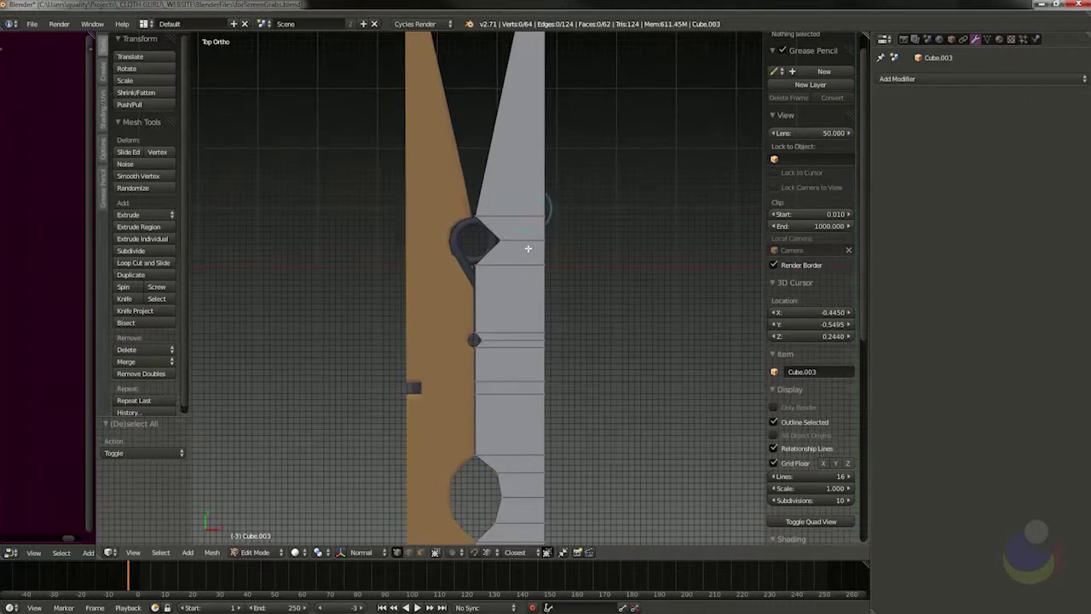
key(ctrl+r)
click(501, 230)
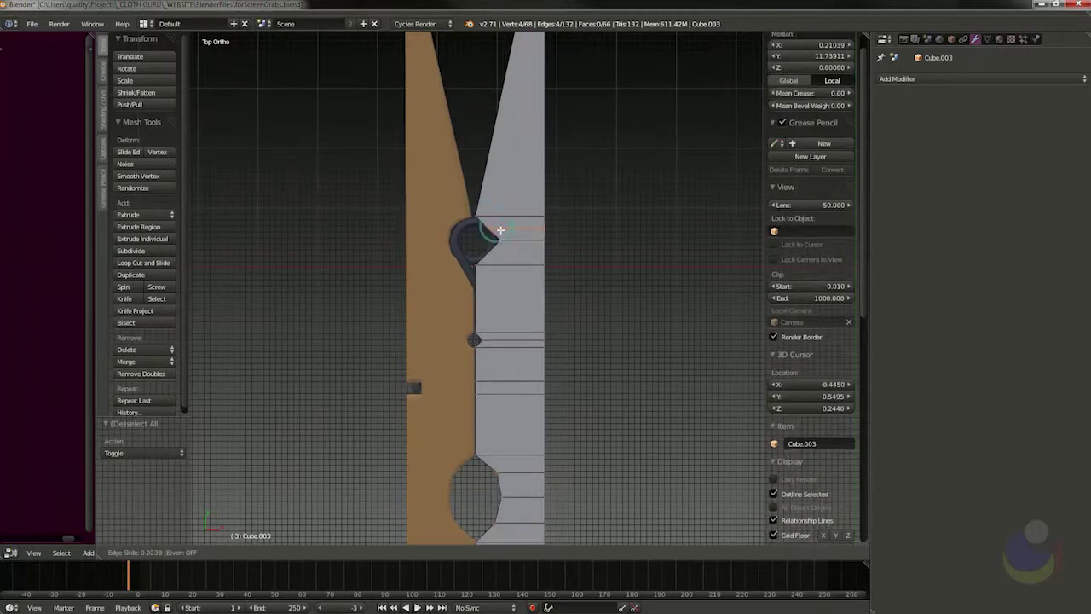
right_click(475, 231)
drag(491, 235, 492, 236)
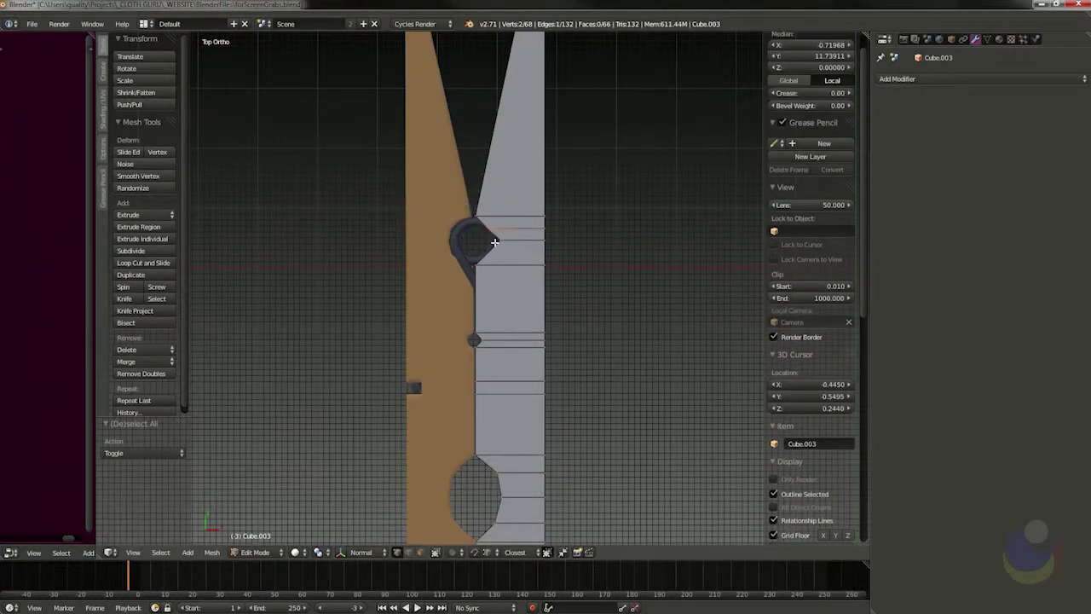
key(g)
key(x)
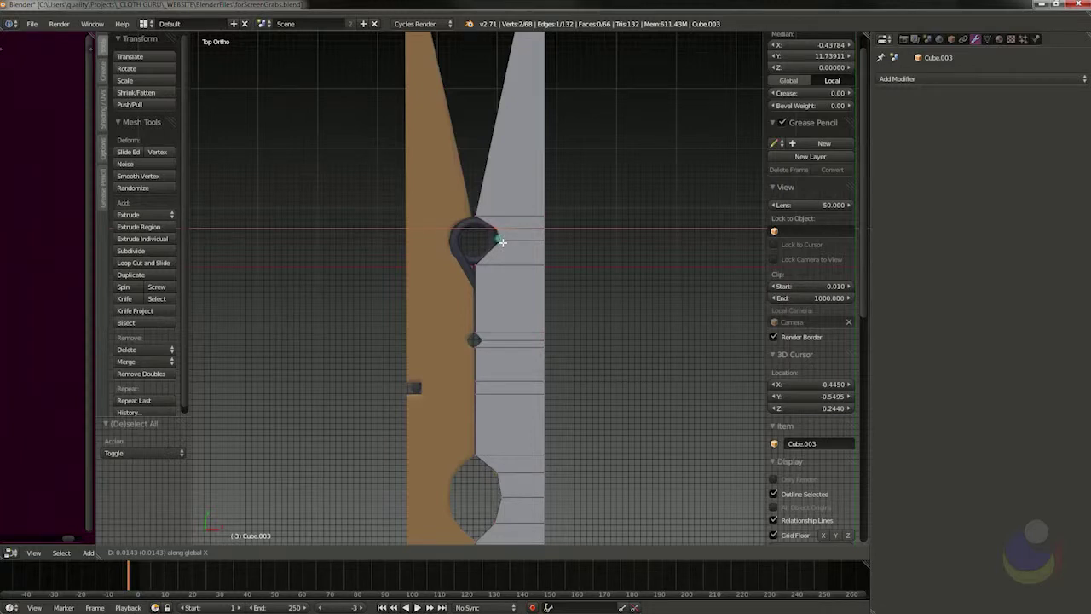
click(503, 242)
key(a)
Add a loop cut through the lower half of the spring coil notch and move its inner edge along X to the coil.
key(ctrl+r)
click(492, 252)
right_click(490, 251)
key(a)
key(b)
drag(477, 248, 499, 261)
key(g)
key(x)
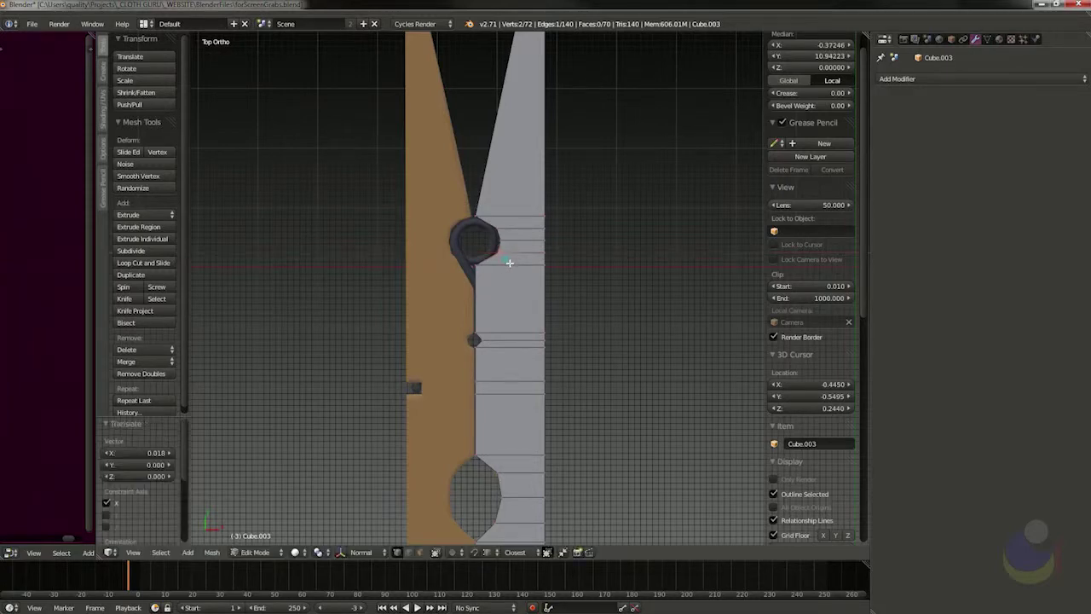
click(509, 262)
key(a)
Add a loop cut across the bevelled lower end and move its inner edge along X to round the bevel.
shift+middle_drag(548, 219, 551, 74)
shift+middle_drag(550, 384, 548, 241)
key(ctrl+r)
click(504, 375)
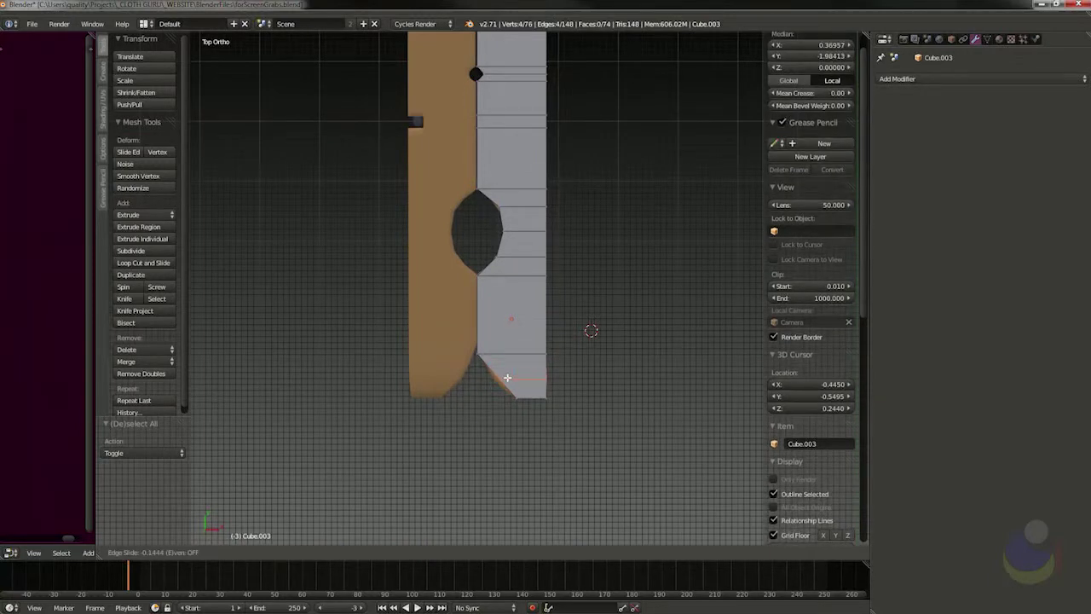
click(507, 376)
key(a)
right_click(492, 375)
key(g)
key(x)
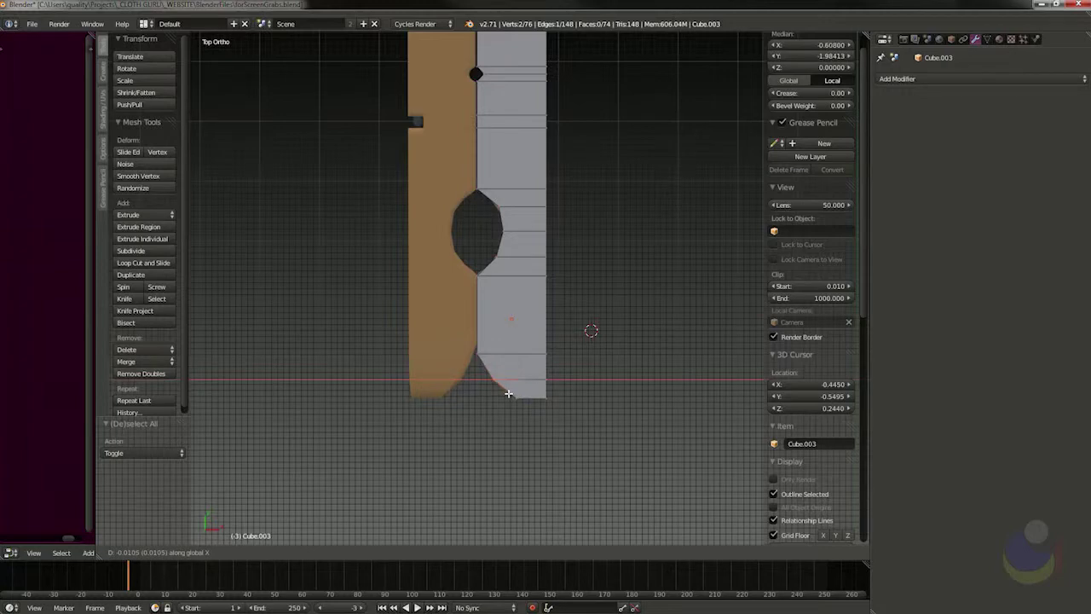
click(509, 393)
key(a)
Leave mesh editing and add a Subdivision Surface modifier to the clothespin half.
shift+middle_drag(548, 307, 567, 422)
shift+middle_drag(591, 321, 603, 485)
scroll(582, 258, down, 2)
key(Tab)
shift+middle_drag(613, 335, 612, 255)
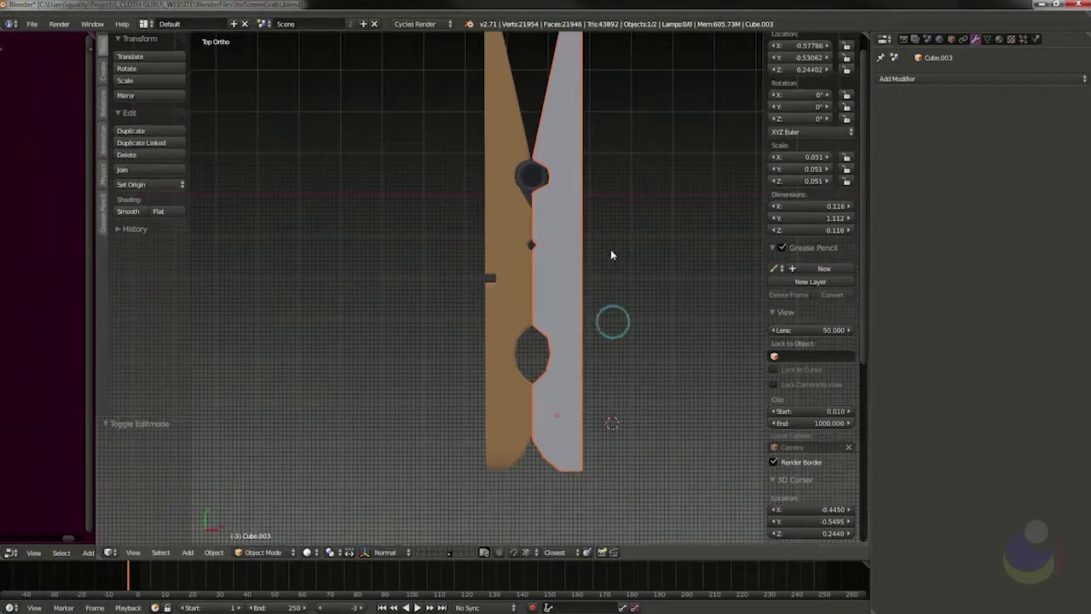
click(934, 80)
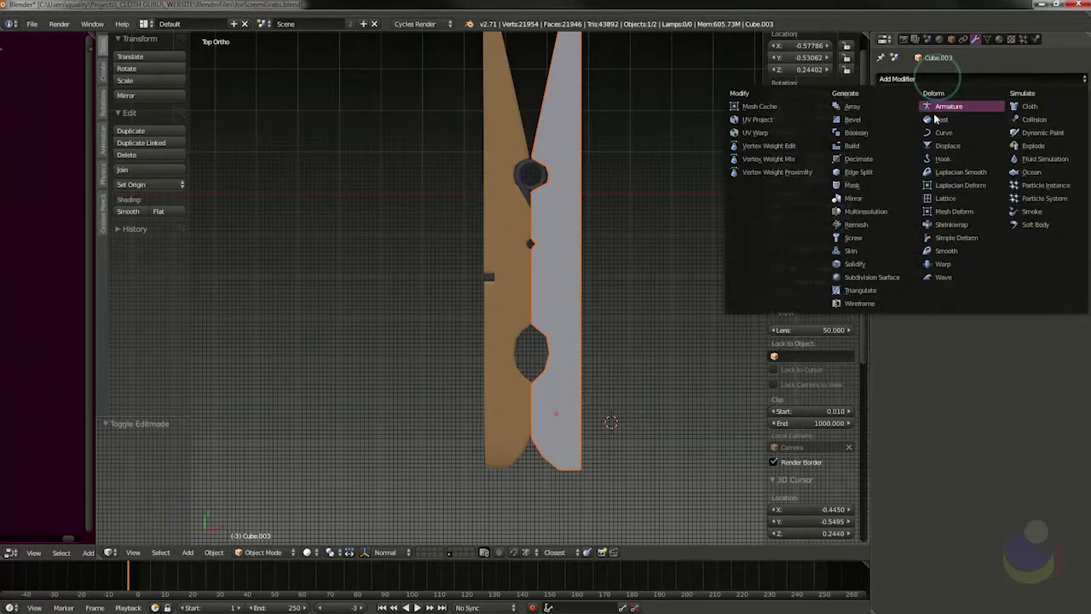
click(868, 278)
shift+middle_drag(645, 205, 628, 259)
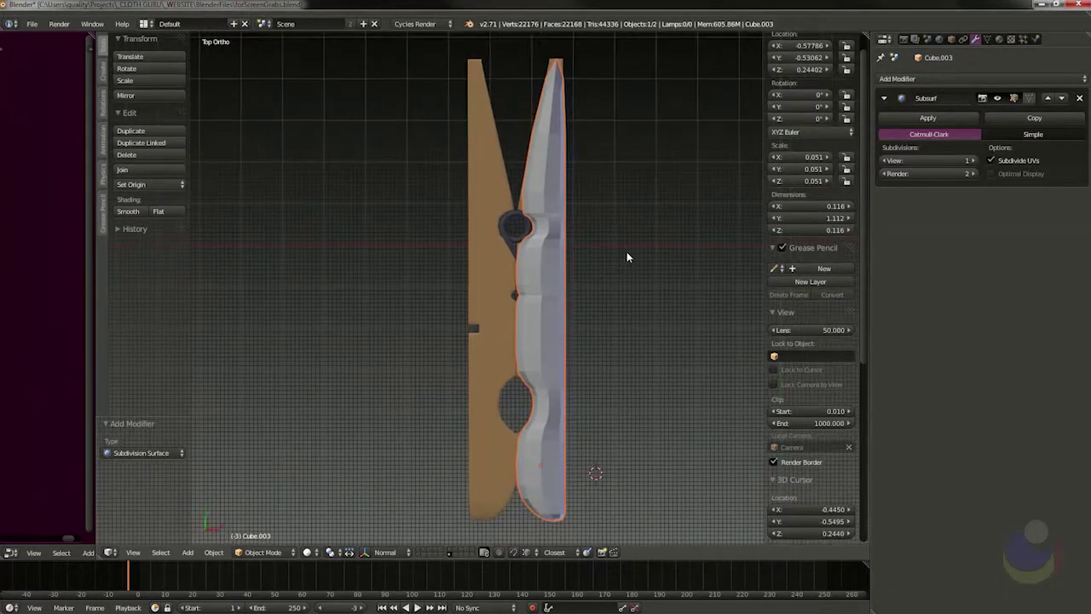
Move the clothespin half 0.165 along X, clear of the existing clothespin.
key(g)
key(x)
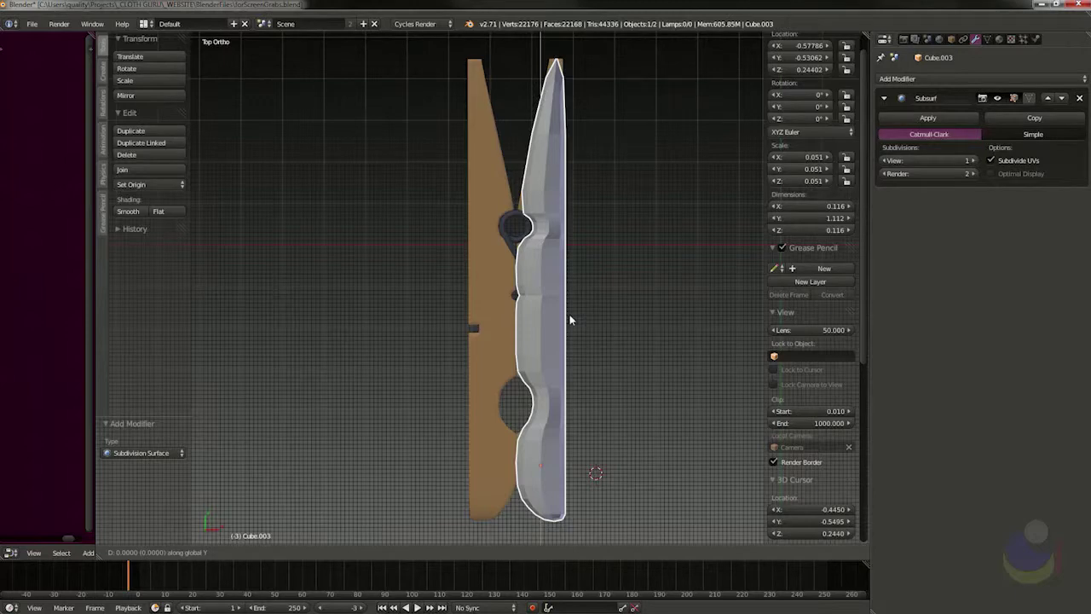
click(638, 313)
shift+middle_drag(628, 256, 547, 270)
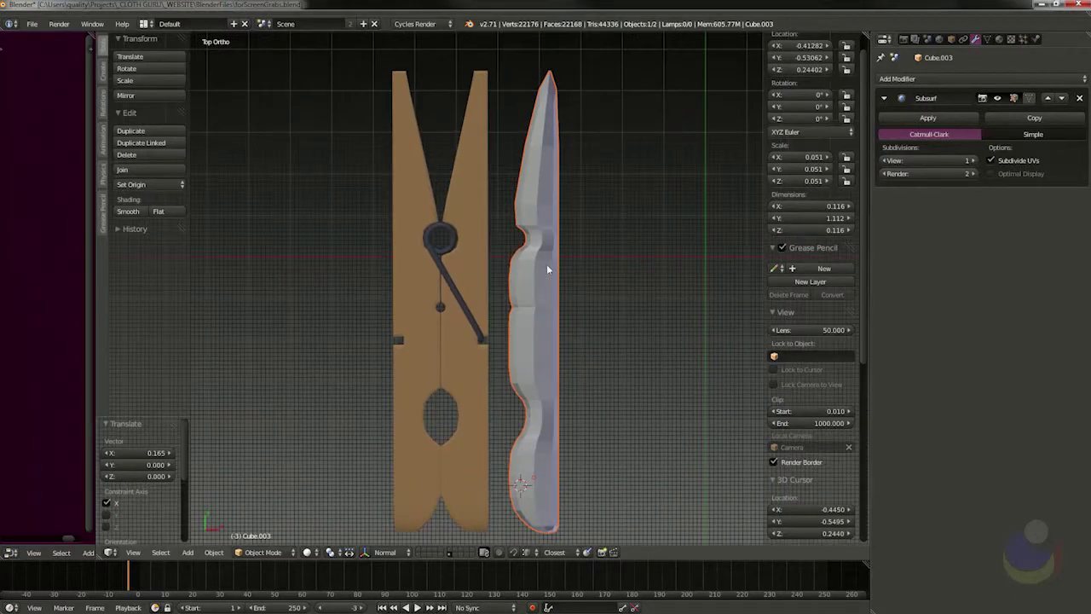
Add two lengthwise loop cuts to the clothespin half, one slid against its straight outer edge and one against its notched inner edge.
key(Tab)
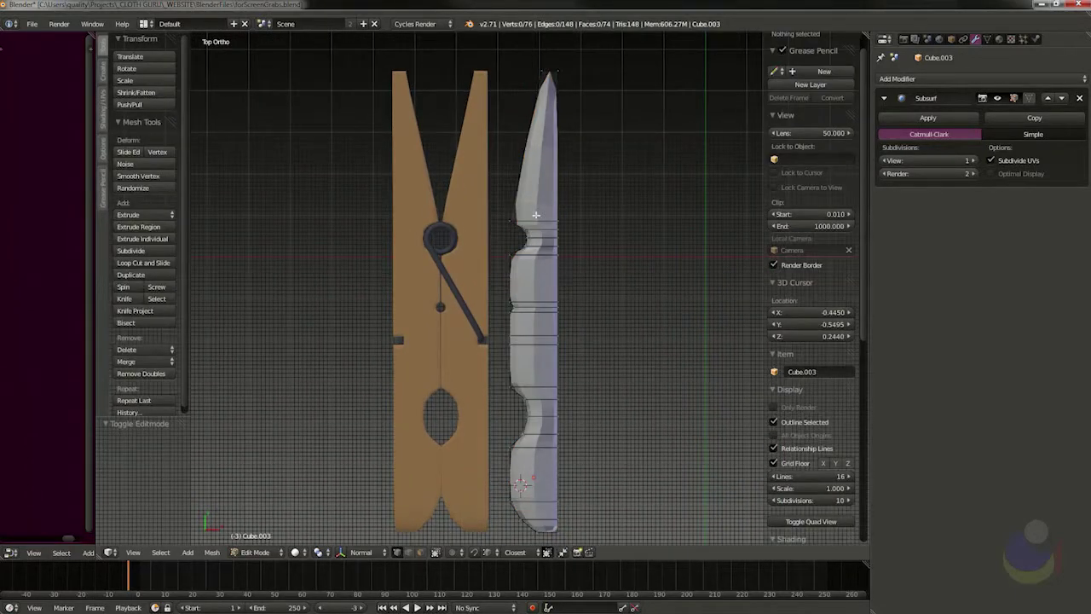
scroll(542, 217, up, 1)
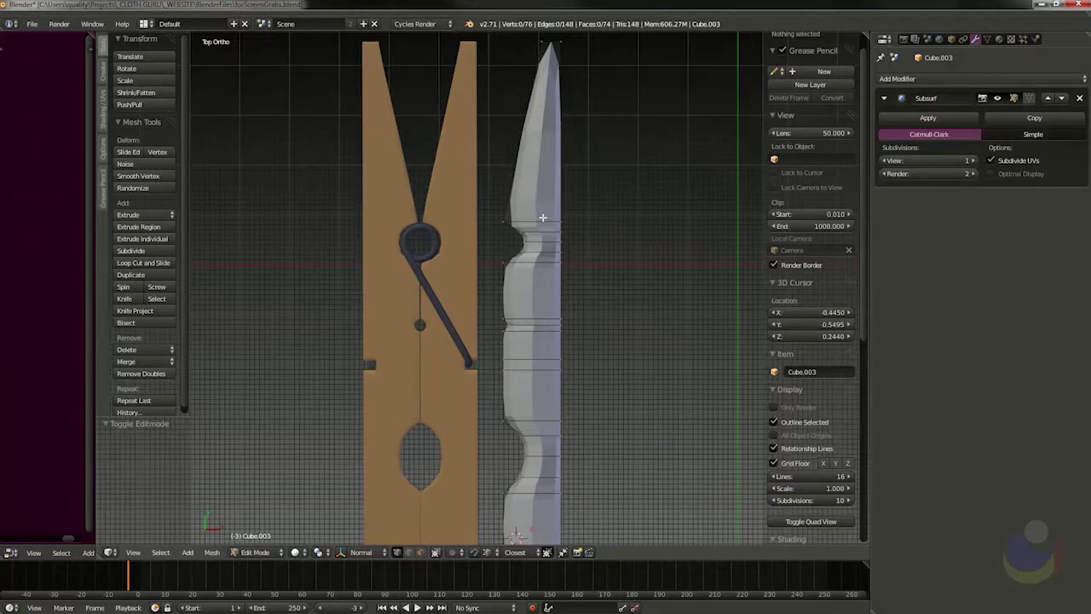
alt+right_click(542, 217)
key(g)
key(g)
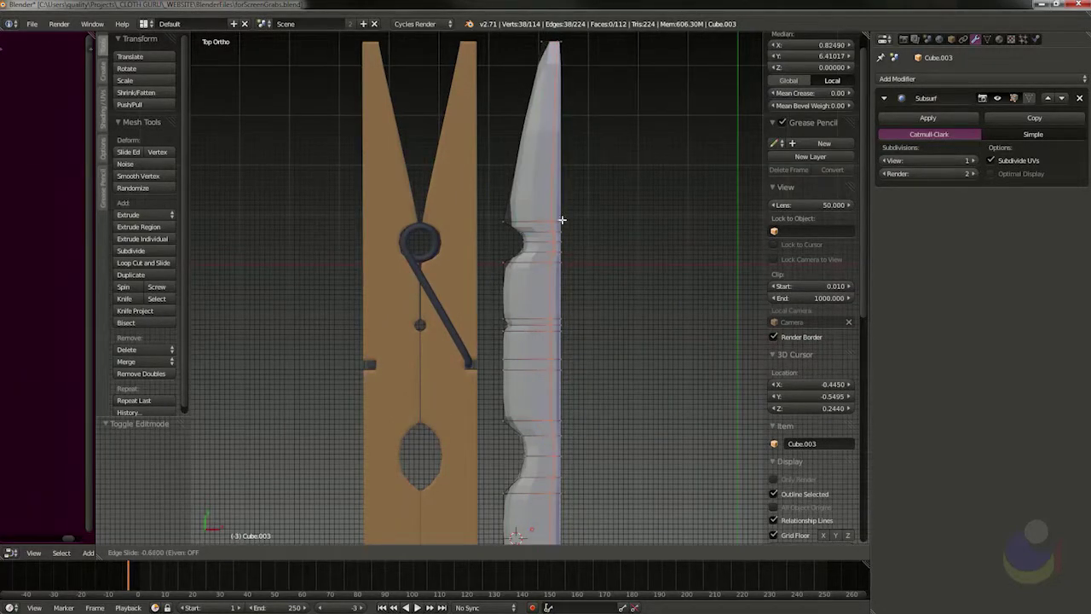
click(568, 221)
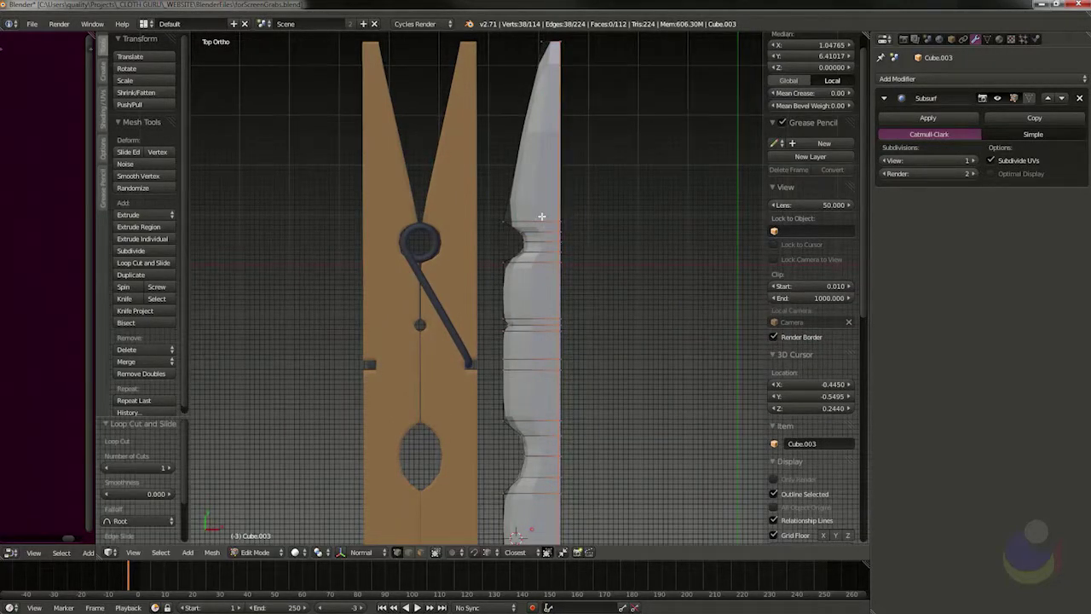
key(ctrl+r)
click(539, 215)
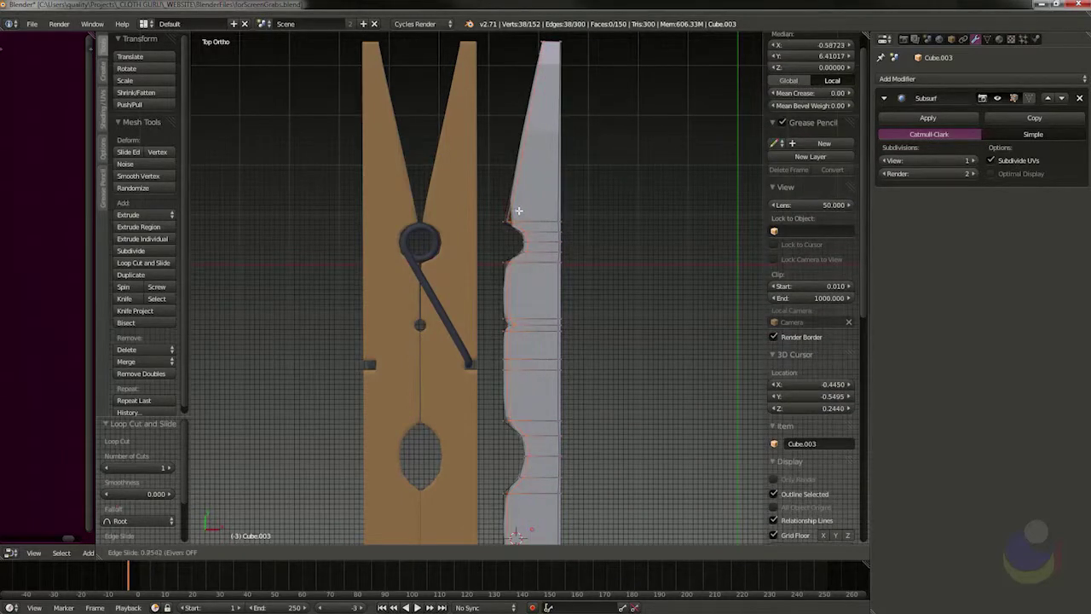
click(517, 210)
Add two lengthwise loop cuts around the clothespin half's thickness, slid close to its upper and lower faces, and return to Object Mode.
middle_drag(568, 376, 558, 174)
middle_drag(551, 229, 376, 199)
key(ctrl+r)
click(311, 193)
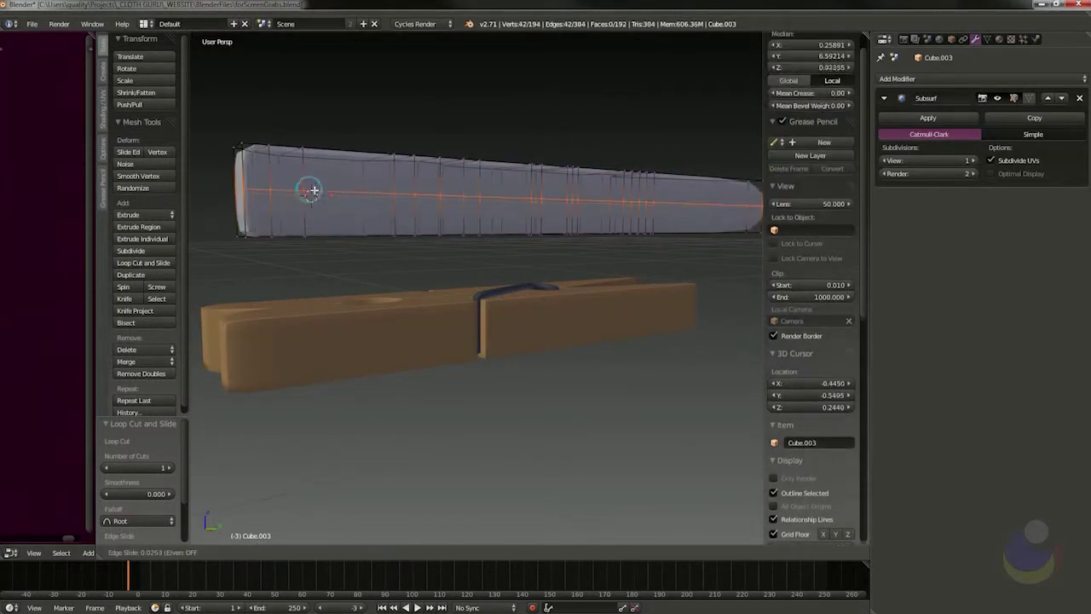
click(317, 147)
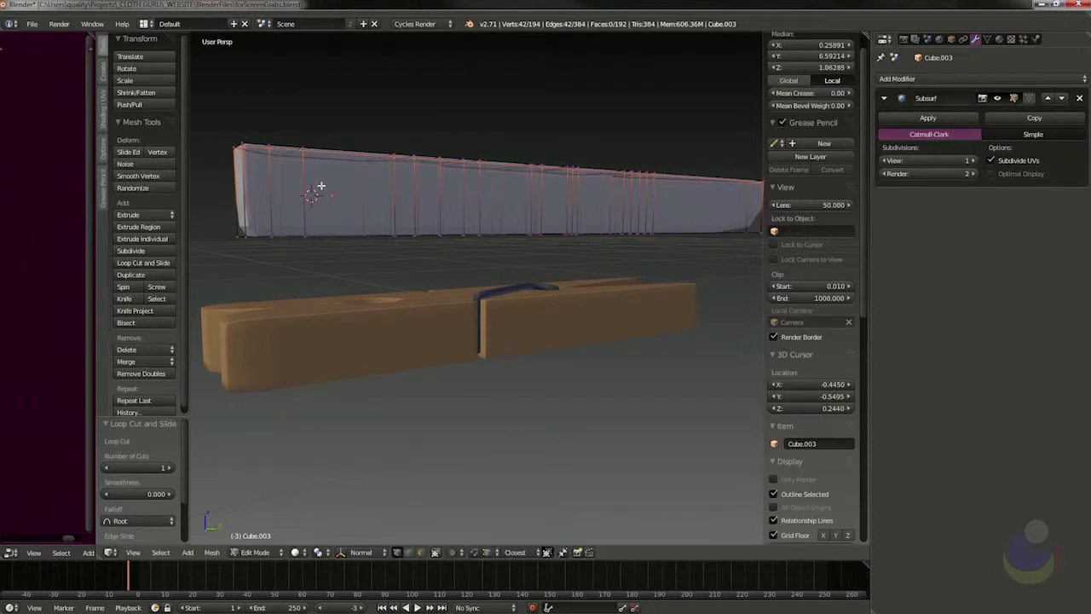
key(ctrl+r)
click(317, 189)
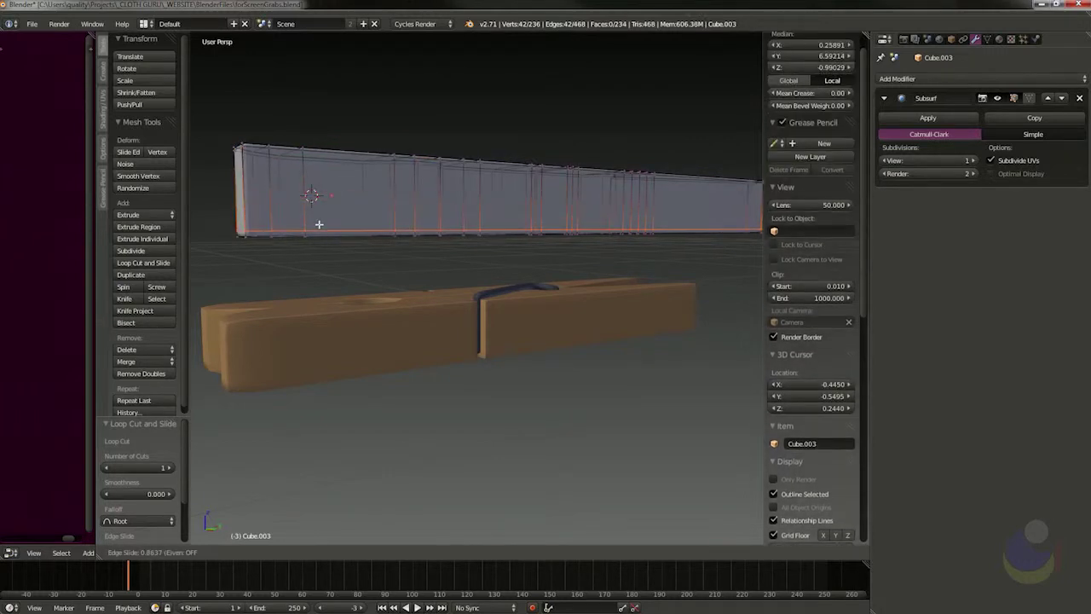
click(319, 224)
key(a)
mouse_move(316, 200)
middle_down()
mouse_move(341, 234)
mouse_move(510, 247)
mouse_move(520, 307)
mouse_move(557, 316)
mouse_move(623, 266)
mouse_move(587, 261)
mouse_move(502, 304)
mouse_move(513, 295)
middle_up()
key(Tab)
scroll(592, 324, down, 2)
shift+middle_drag(557, 348, 537, 277)
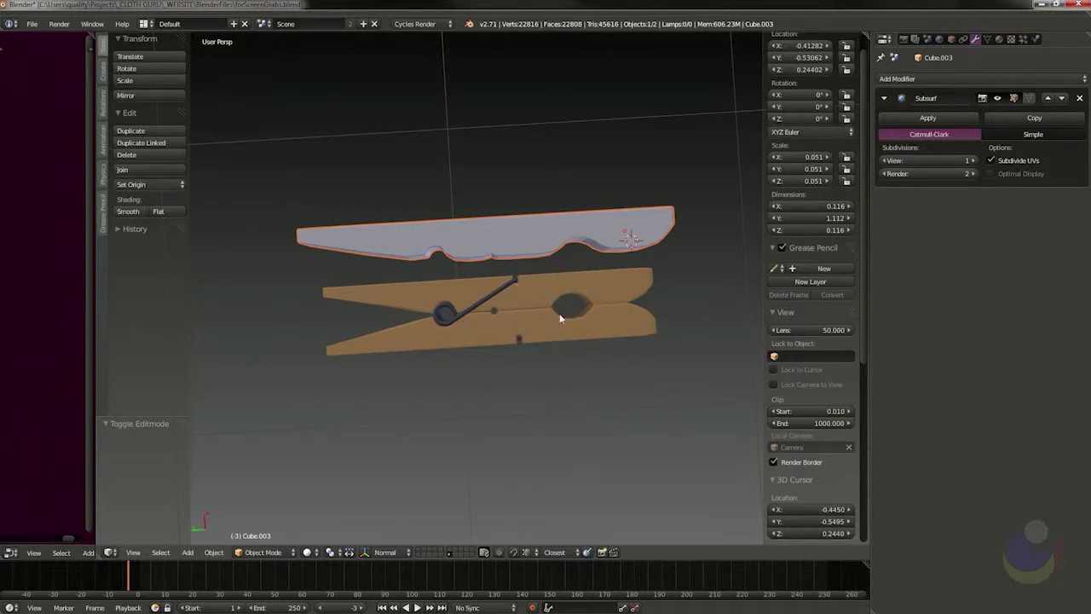
Add a Mirror modifier to the clothespin half.
shift+middle_drag(632, 247, 559, 246)
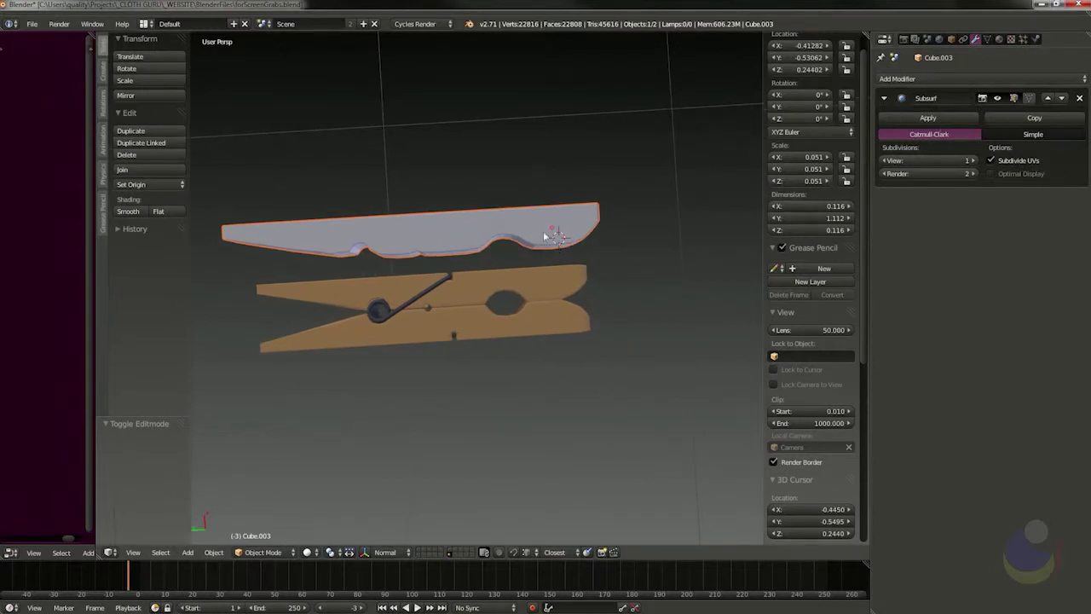
click(921, 79)
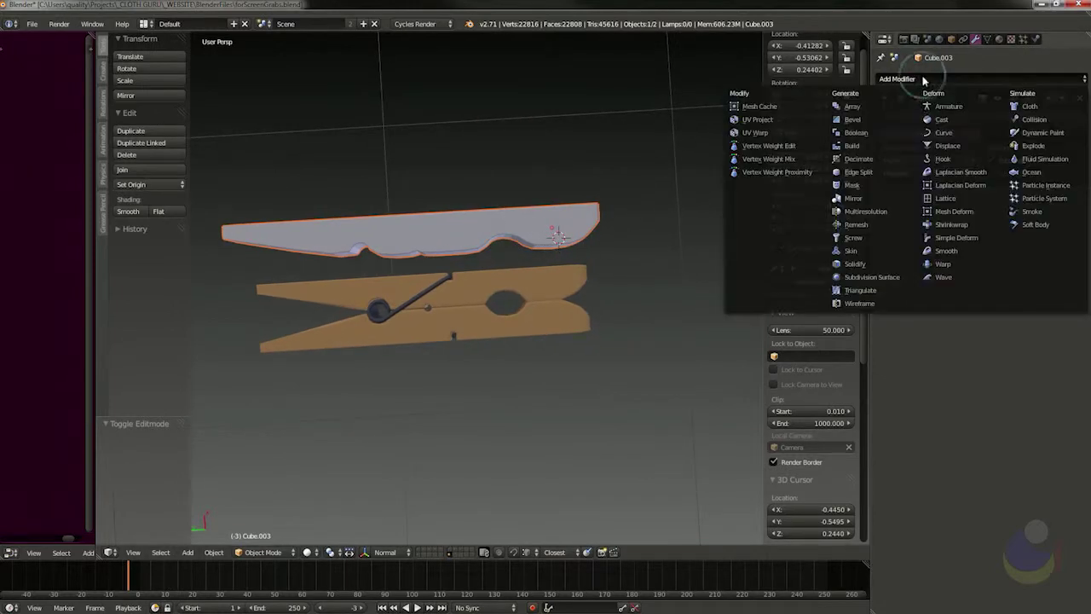
click(876, 198)
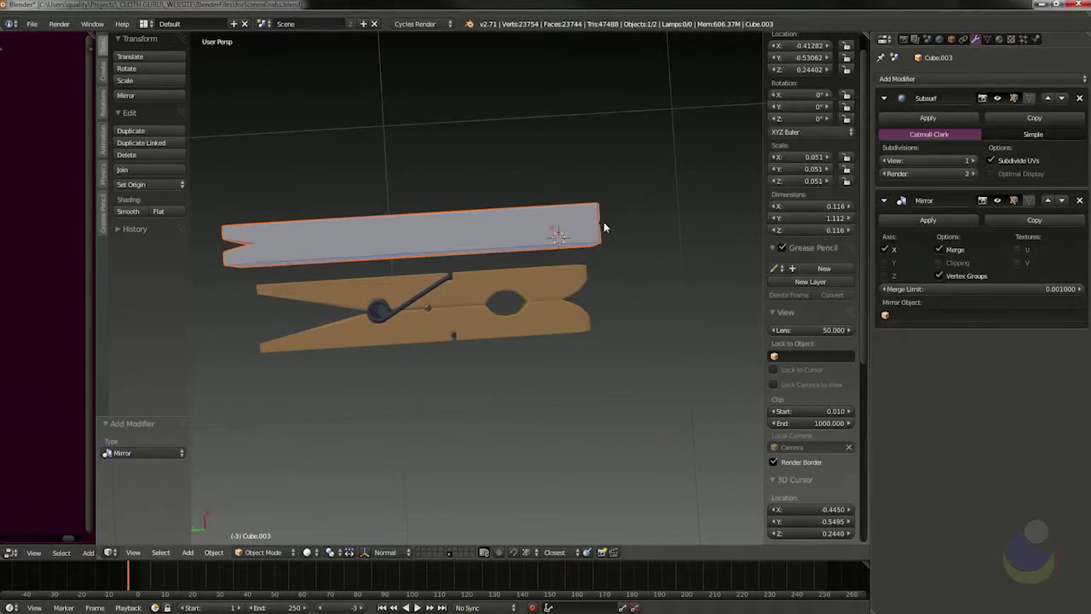
Move the whole mesh about 0.053 along X in Edit Mode, away from its origin, to separate the mirrored halves.
key(Tab)
key(b)
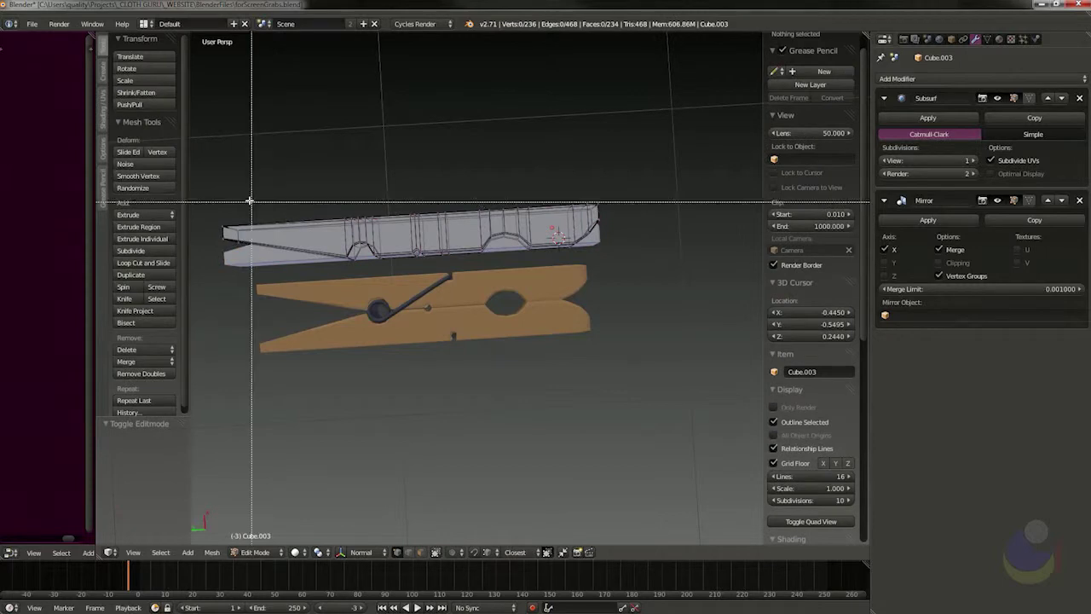
drag(207, 176, 605, 269)
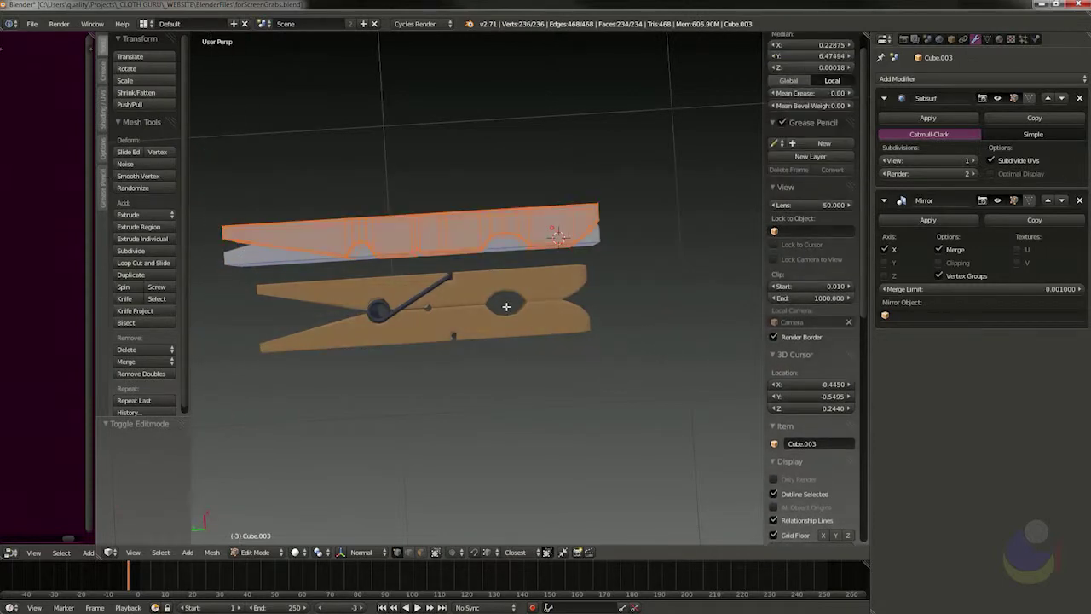
key(g)
key(y)
key(x)
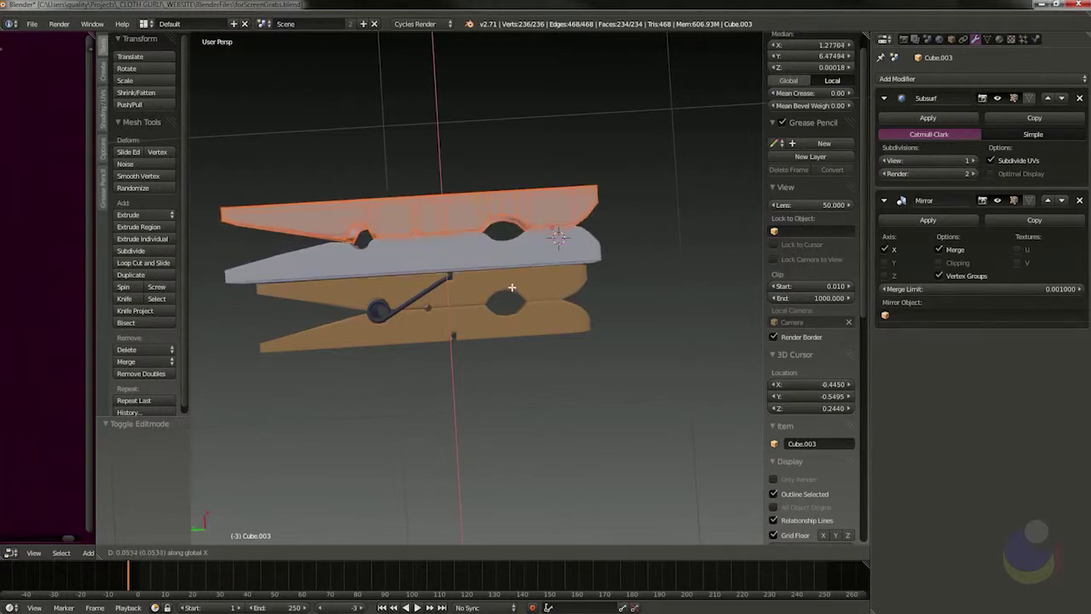
click(511, 288)
middle_drag(392, 288, 497, 289)
key(a)
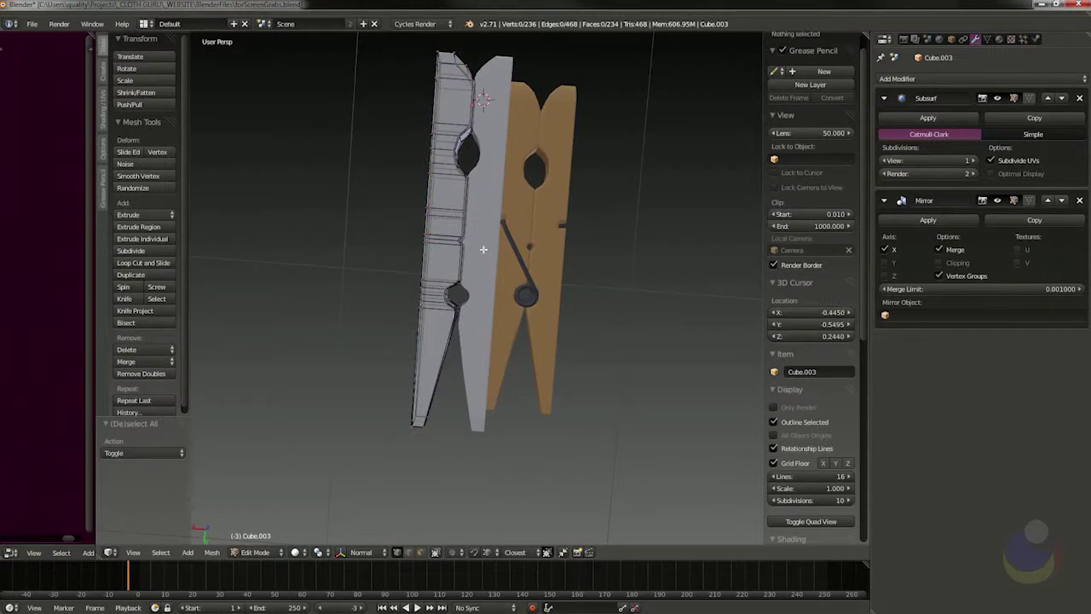
key(Tab)
Shift the whole mesh slightly further outward along X in Edit Mode to fine-tune the spacing between the mirrored halves.
middle_drag(514, 214, 394, 268)
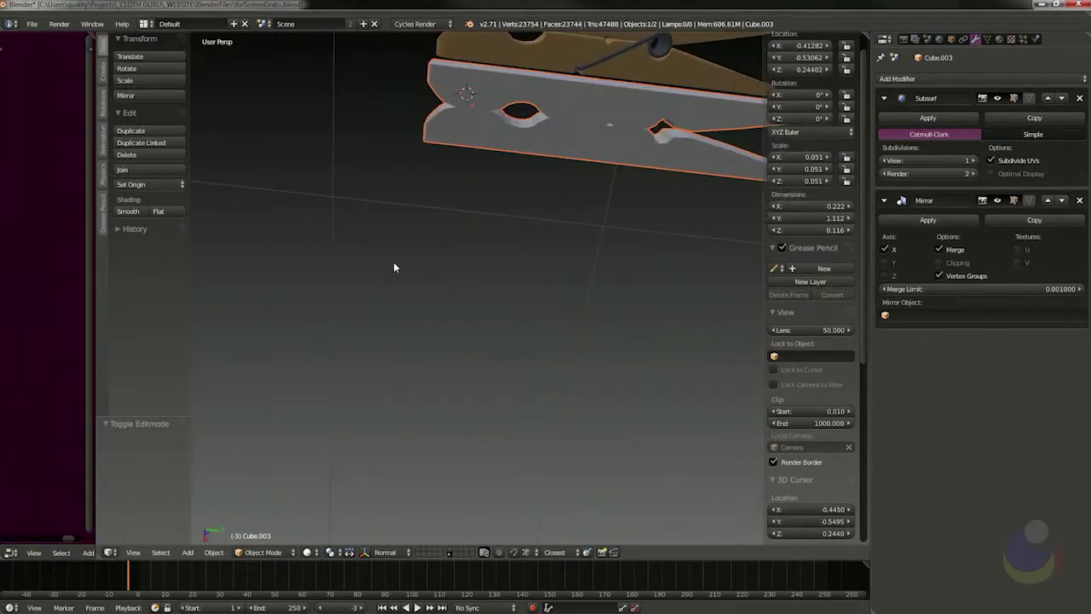
key(Tab)
key(l)
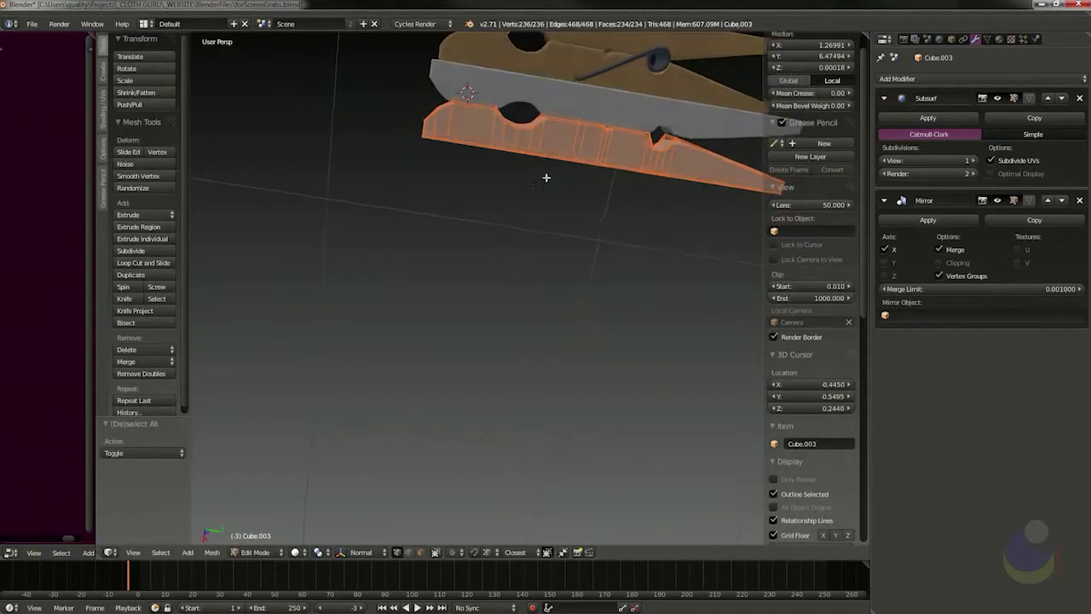
key(g)
key(x)
click(540, 170)
key(Tab)
In top view, move the mirrored clothespin 0.145 along X, away from the existing clothespin.
middle_drag(568, 193, 527, 265)
middle_drag(556, 213, 482, 262)
key(KP_7)
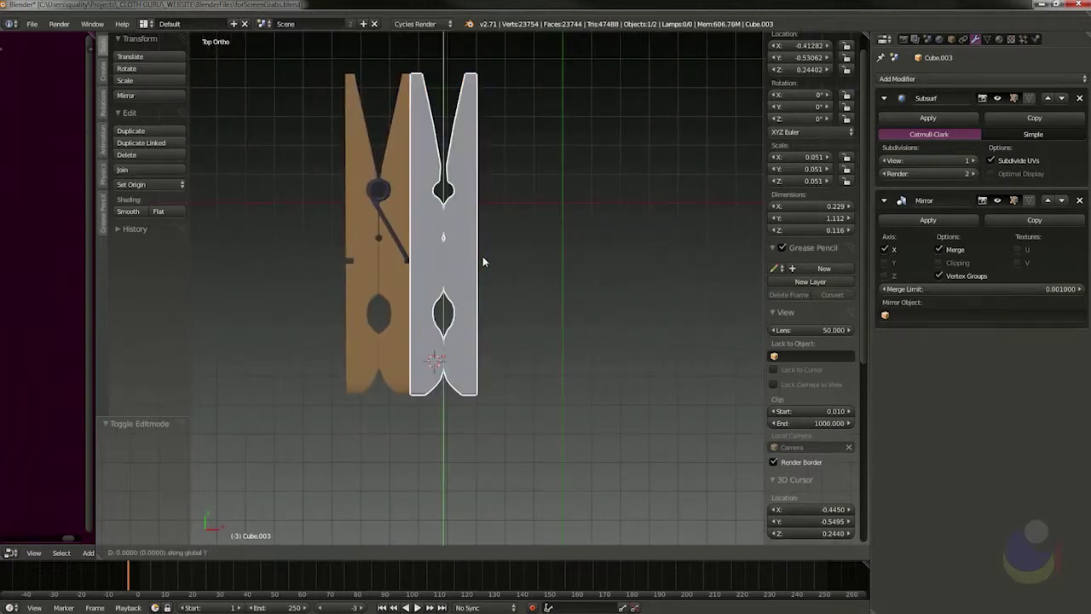
key(g)
key(x)
click(520, 267)
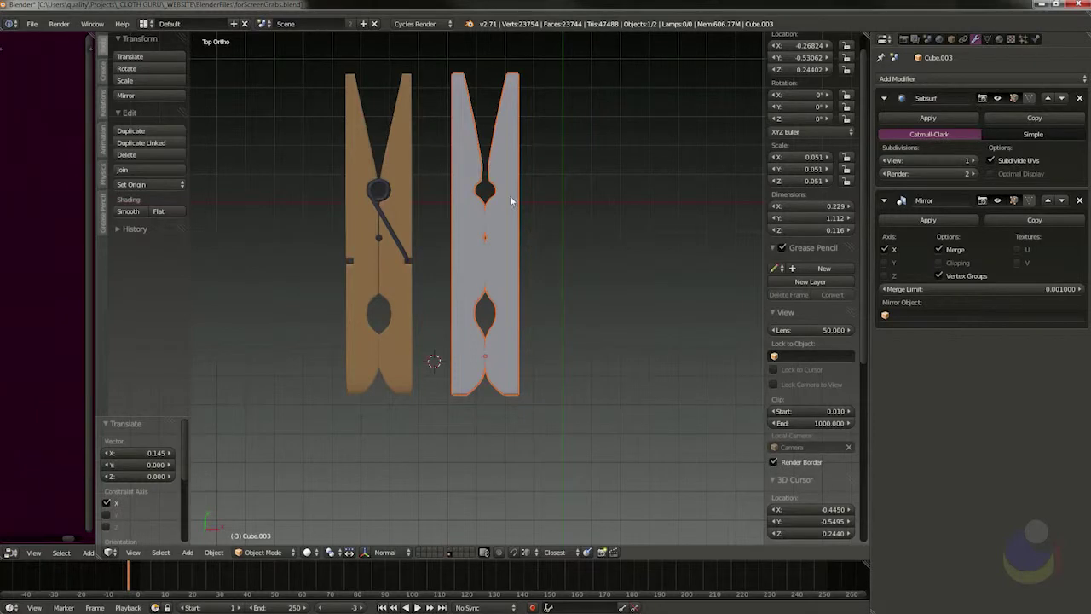
Add a loop cut across the clothespin half and slide it to just above the upper tip of the large oval hole.
scroll(511, 201, up, 1)
key(Tab)
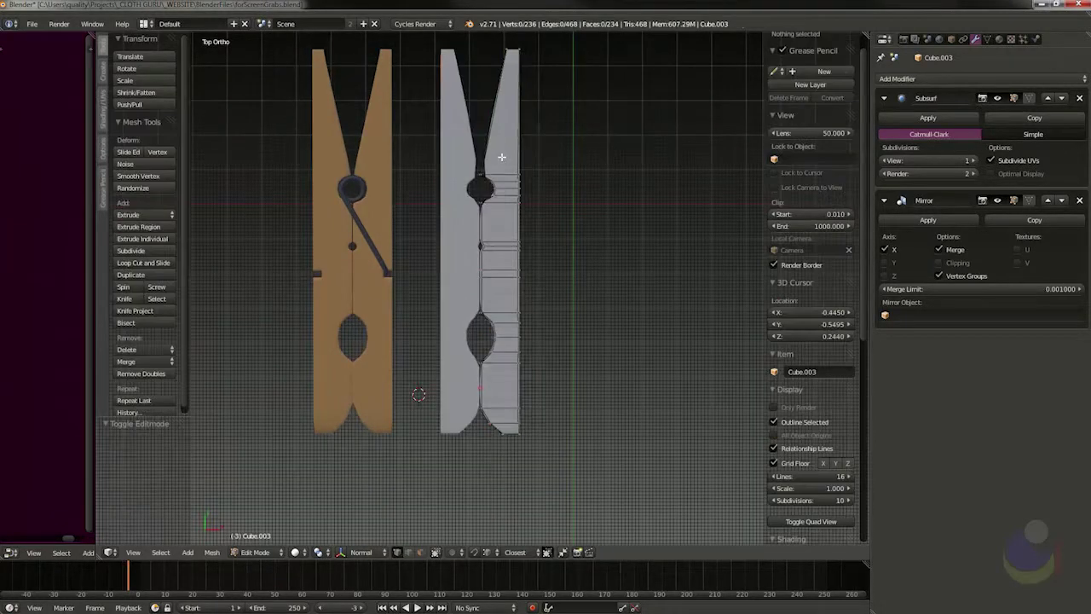
key(b)
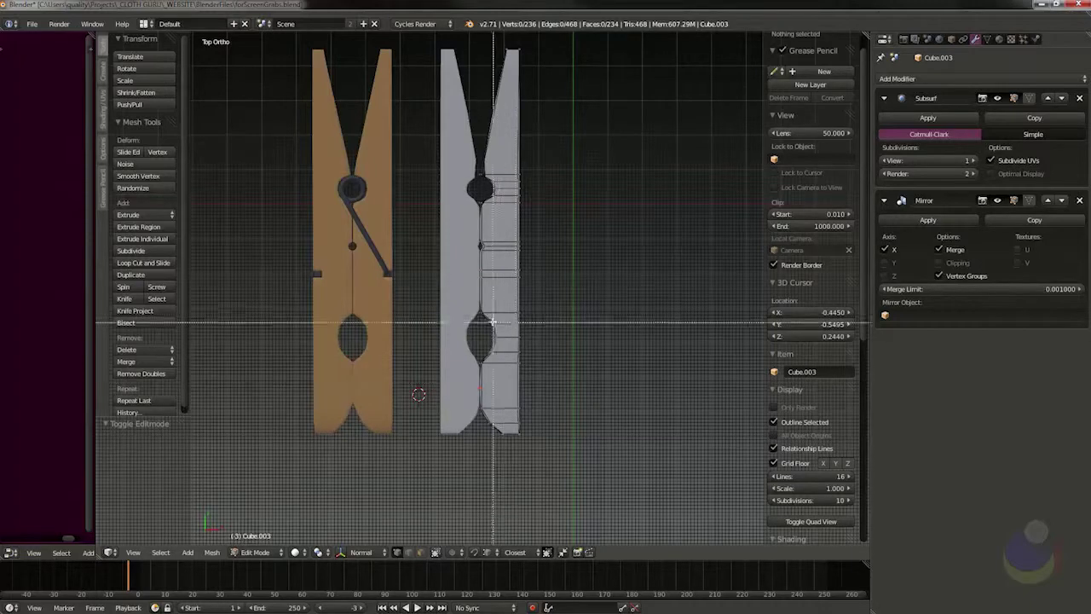
key(Escape)
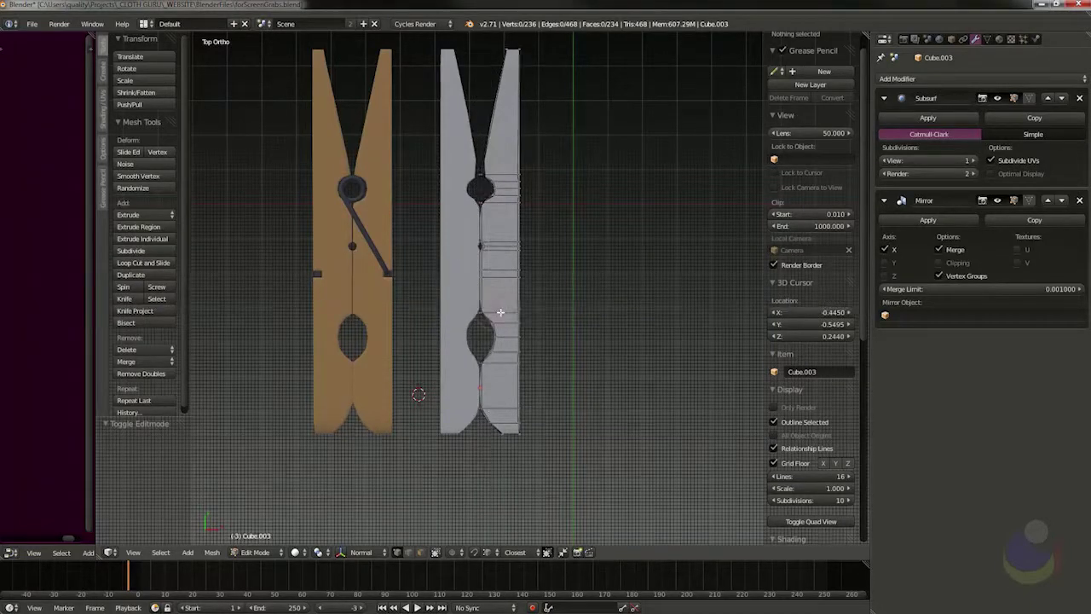
scroll(486, 303, up, 5)
key(ctrl+r)
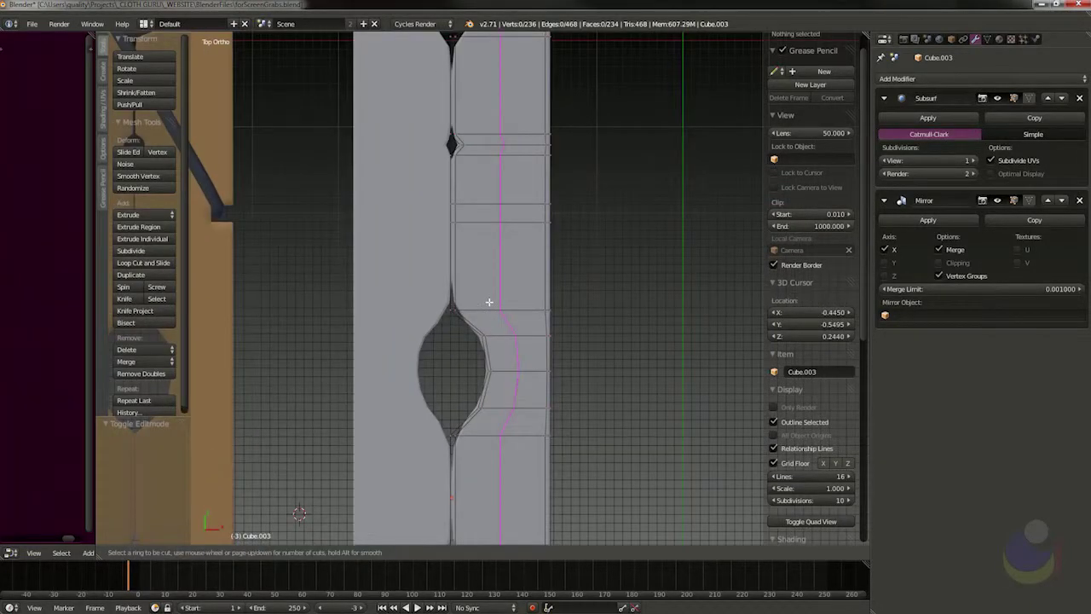
click(462, 296)
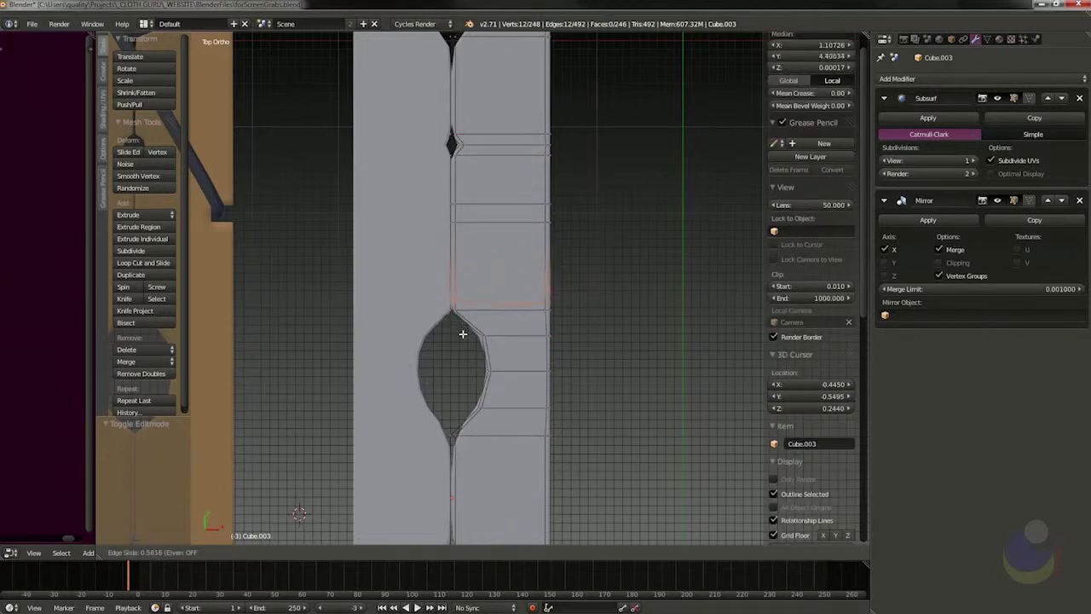
click(463, 335)
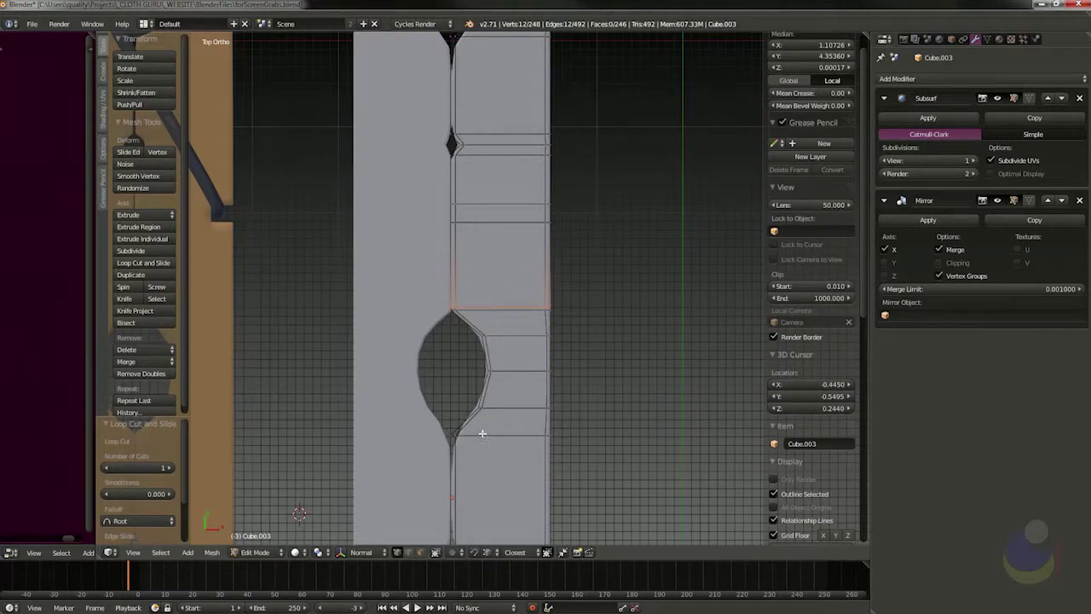
Add a loop cut just below the lower tip of the large oval hole and return to Object Mode.
key(ctrl+r)
click(458, 448)
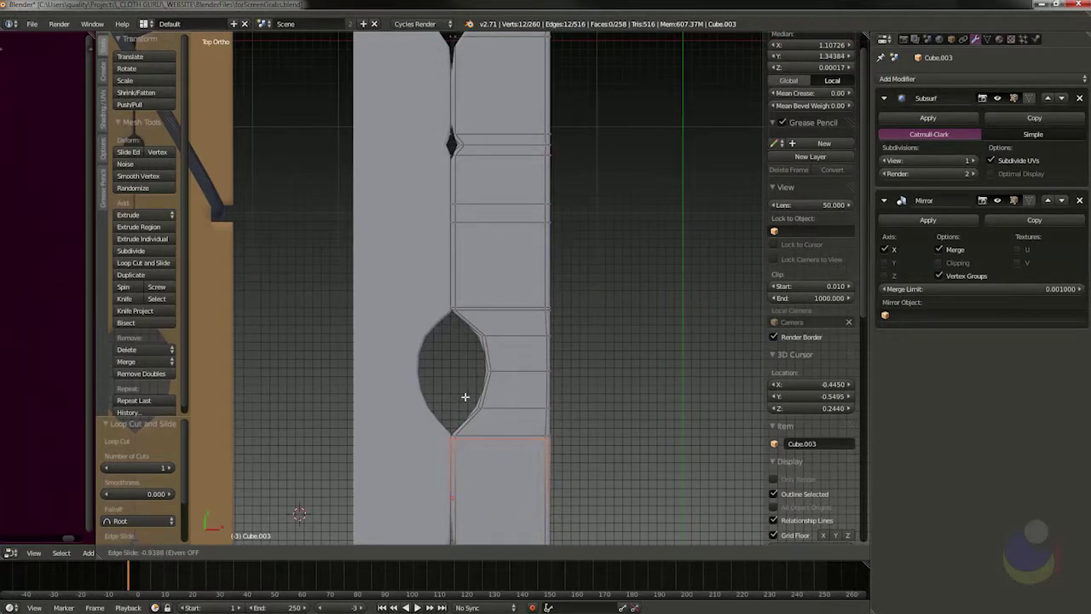
click(466, 397)
key(a)
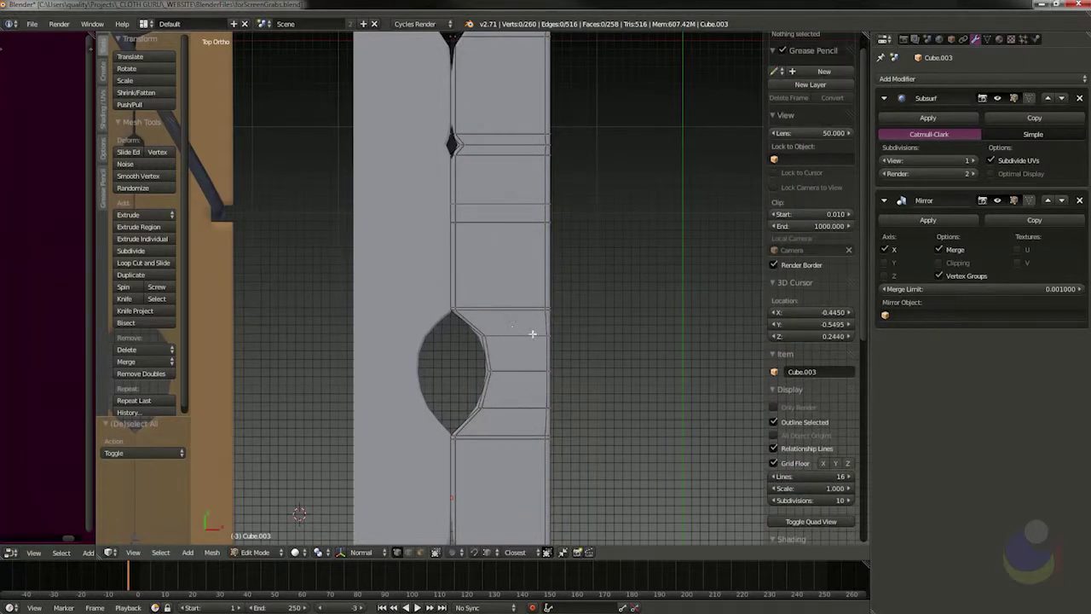
scroll(529, 334, down, 1)
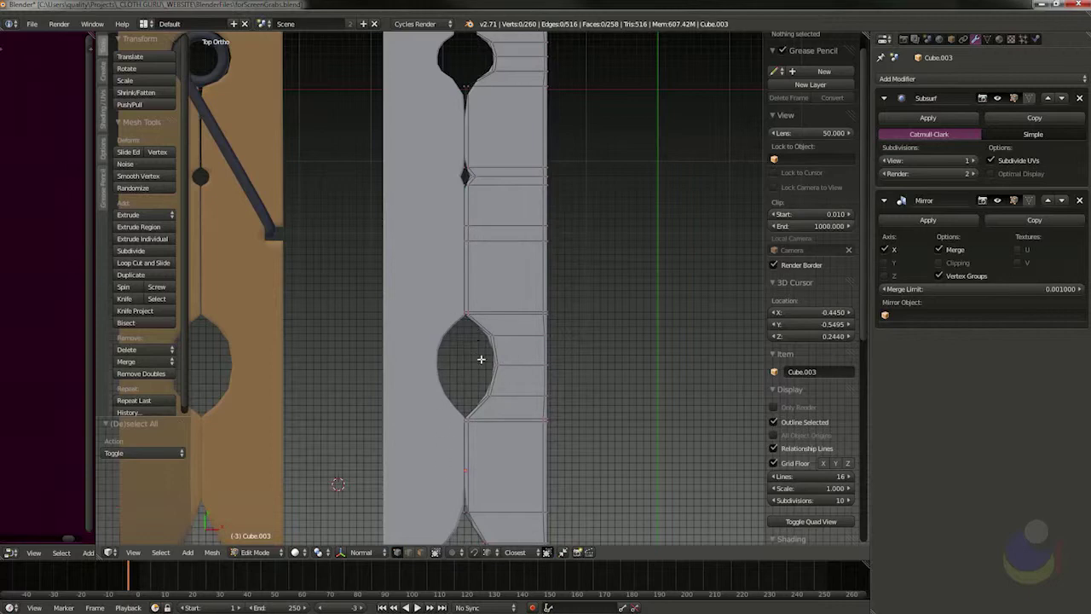
key(Tab)
scroll(516, 288, down, 3)
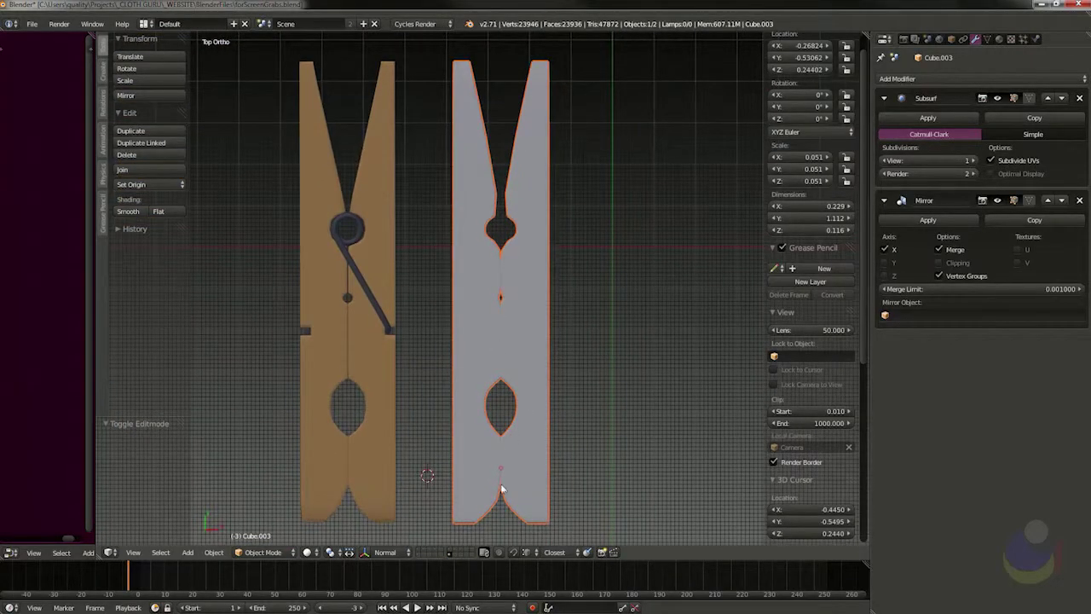
shift+middle_drag(530, 372, 544, 329)
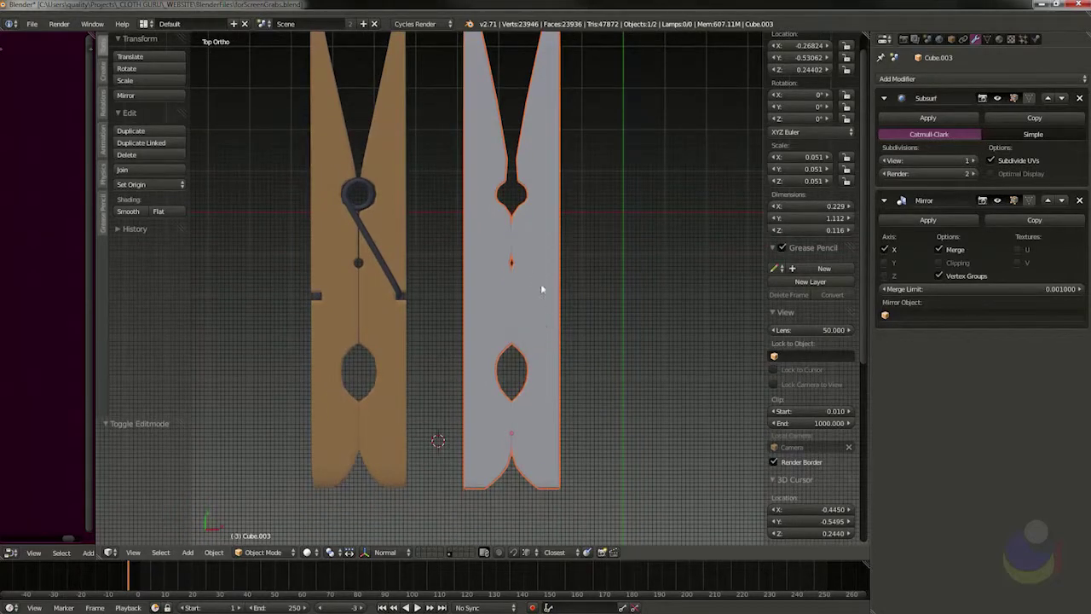
Add a loop cut across the clothespin's tapered arm, slide it down to just above the round hole, and return to Object Mode.
key(Tab)
scroll(517, 189, up, 4)
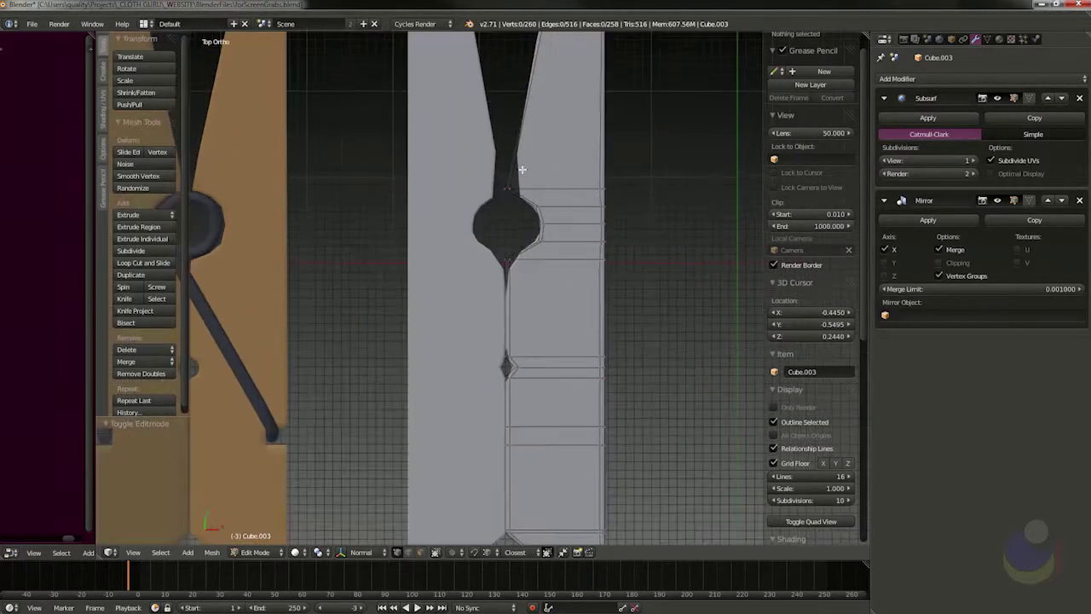
key(ctrl+r)
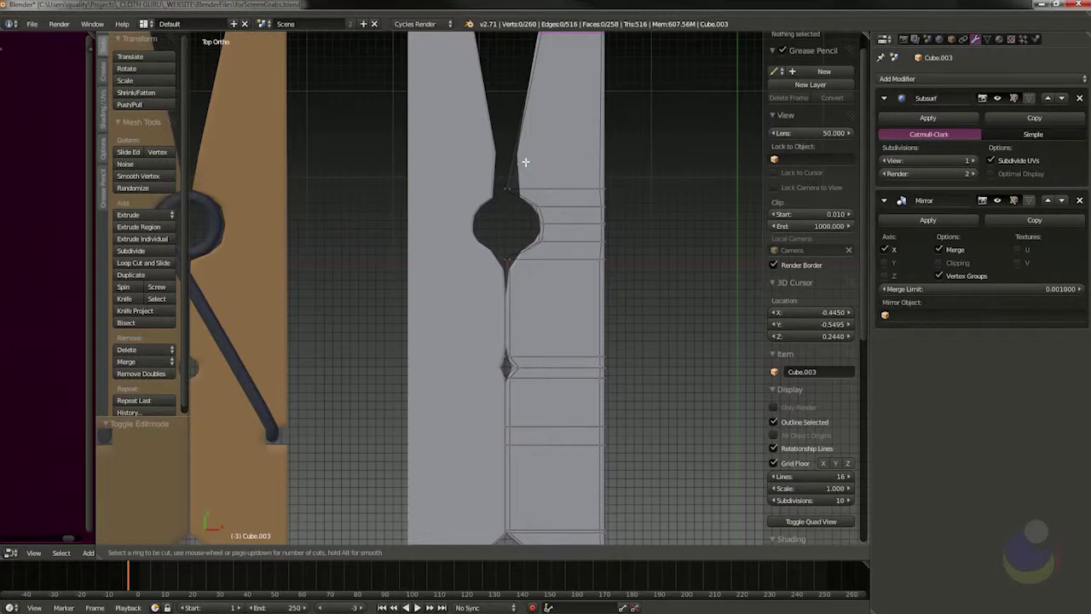
click(525, 162)
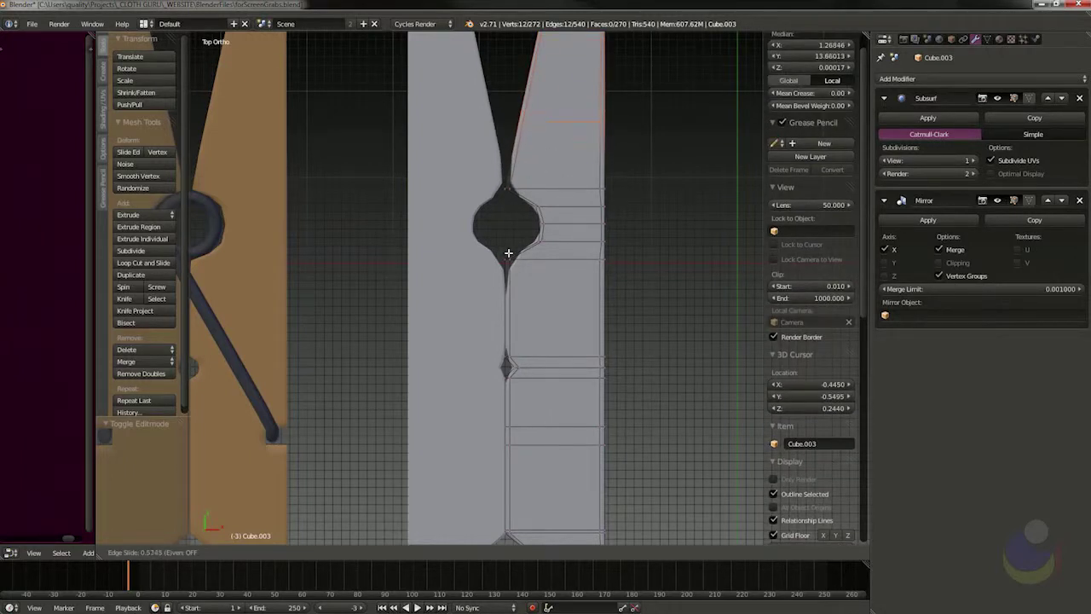
click(490, 312)
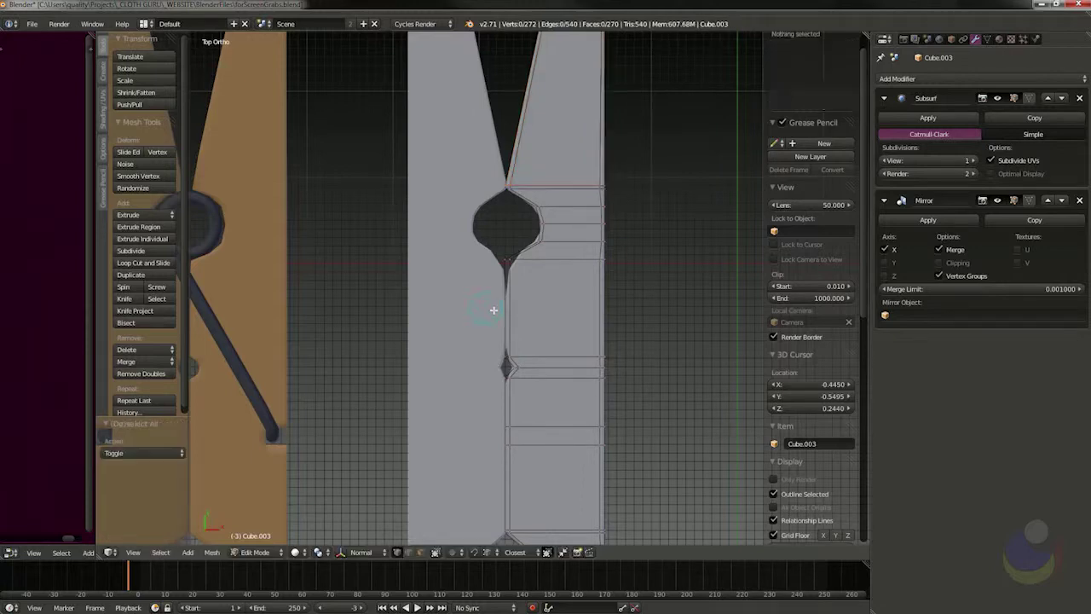
key(a)
scroll(540, 297, down, 2)
scroll(542, 311, down, 2)
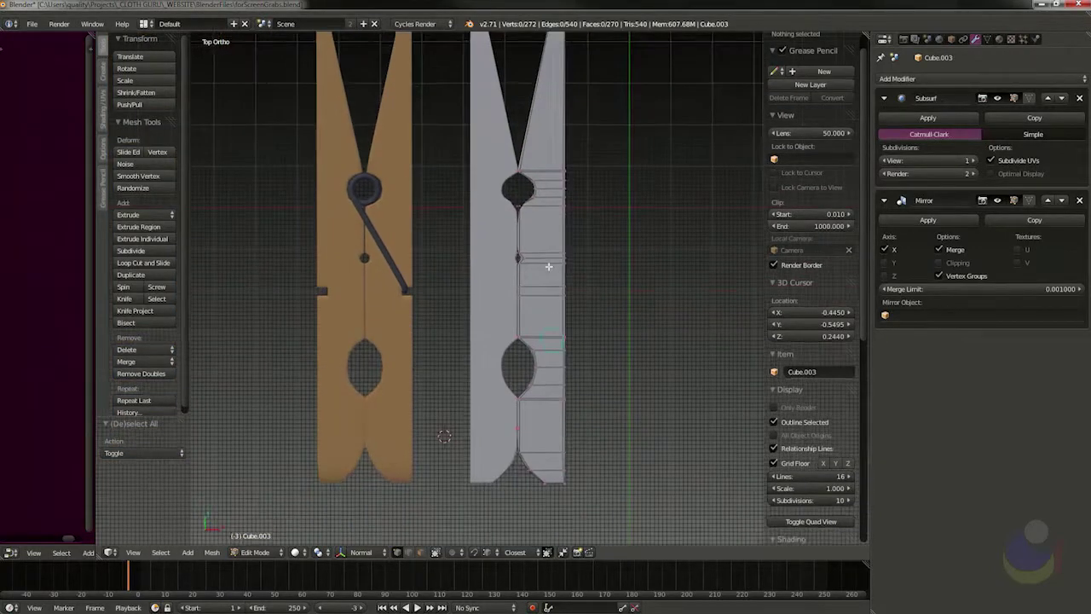
key(Tab)
scroll(573, 283, down, 2)
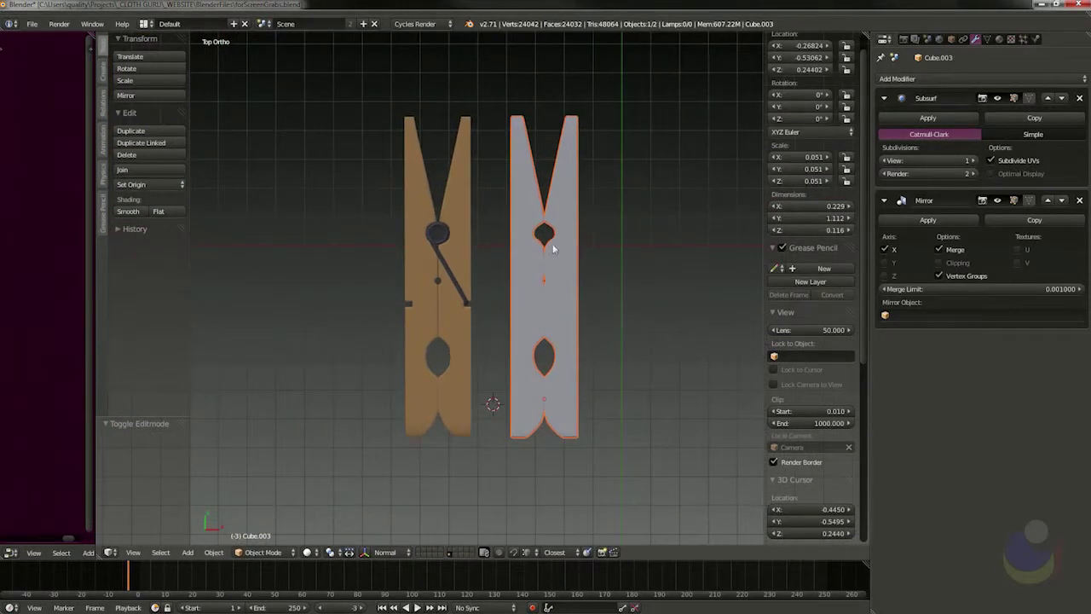
Add a mesh circle, scale it to about 0.117, and move it into the empty space beside the new clothespin.
middle_drag(571, 365, 586, 287)
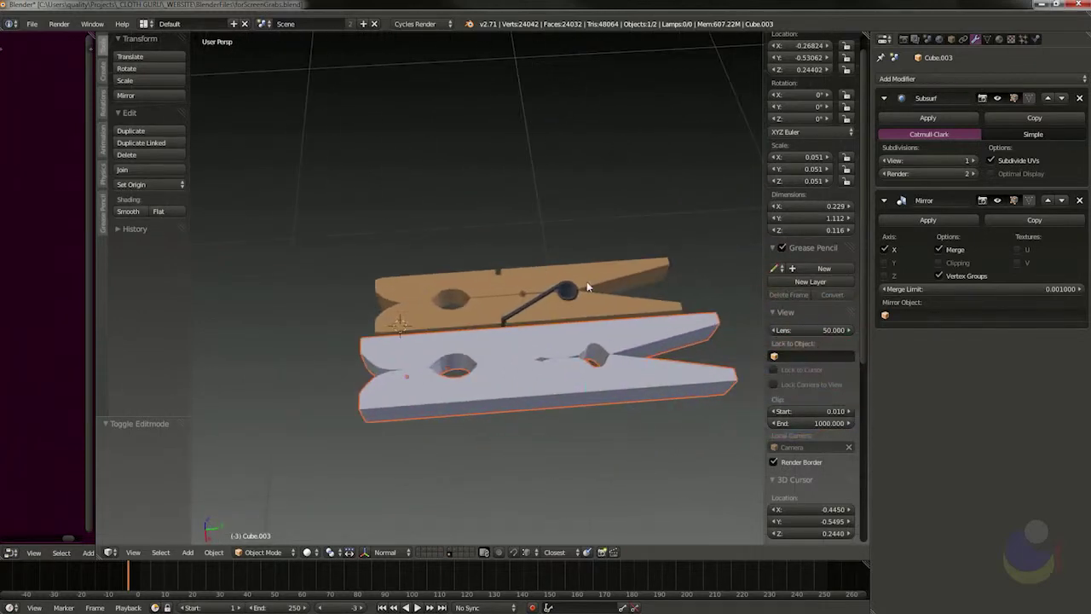
middle_drag(556, 349, 514, 244)
key(space)
mouse_move(514, 244)
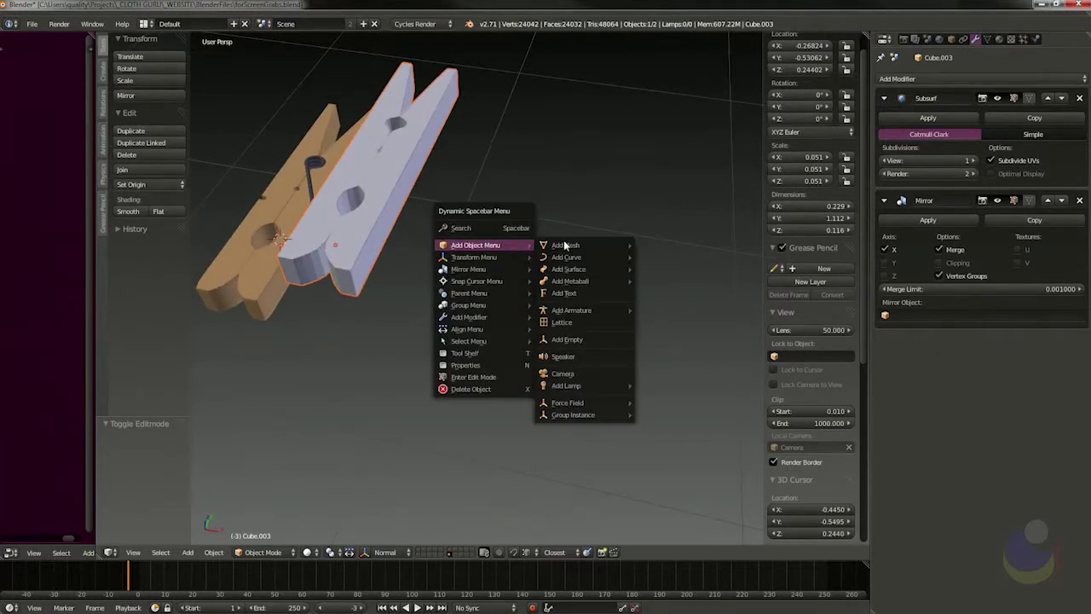
mouse_move(565, 246)
click(671, 275)
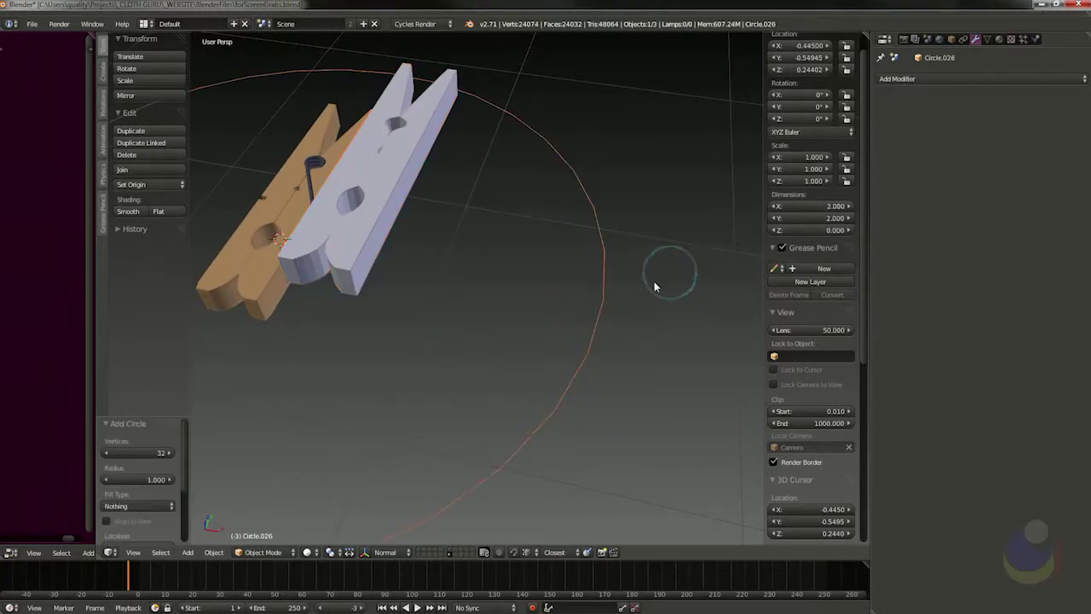
key(s)
click(317, 266)
key(g)
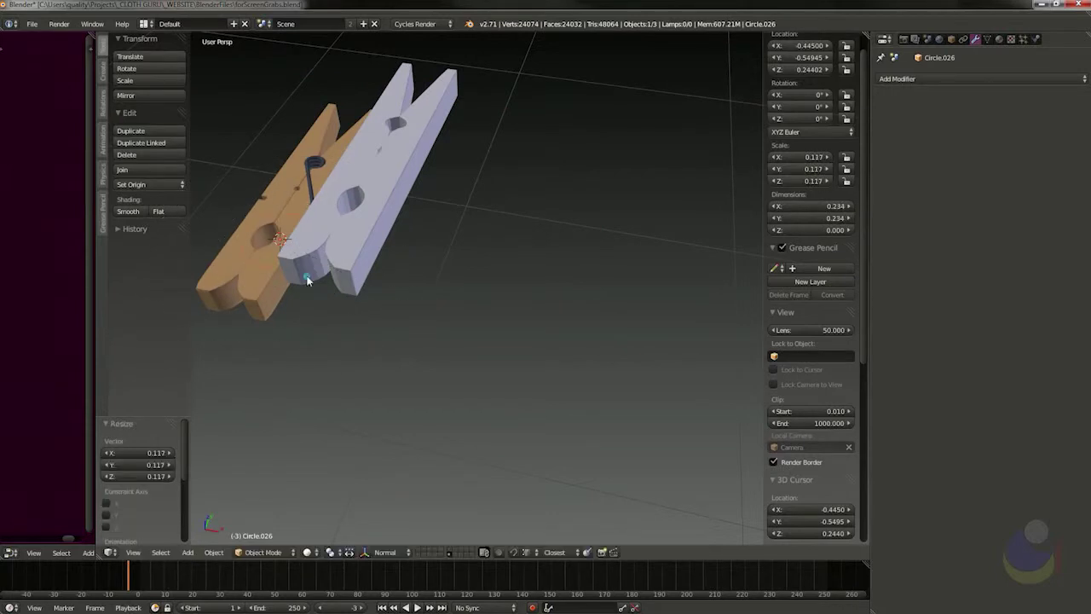
click(523, 292)
shift+middle_drag(494, 298, 504, 337)
Add a Screw modifier to the circle and scale its vertices by 0.8 in Edit Mode.
click(994, 80)
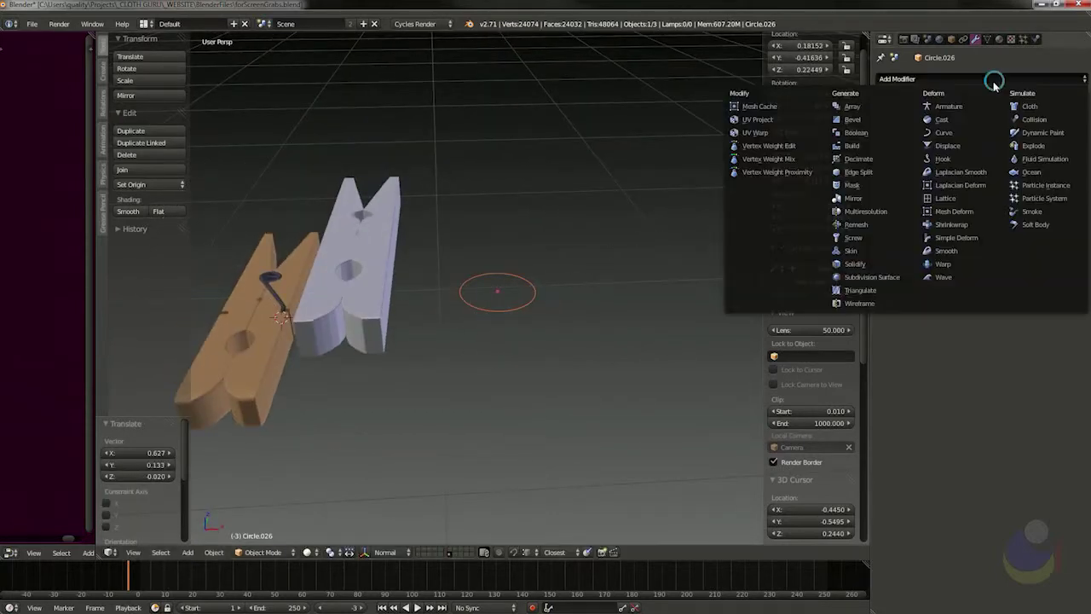
click(864, 240)
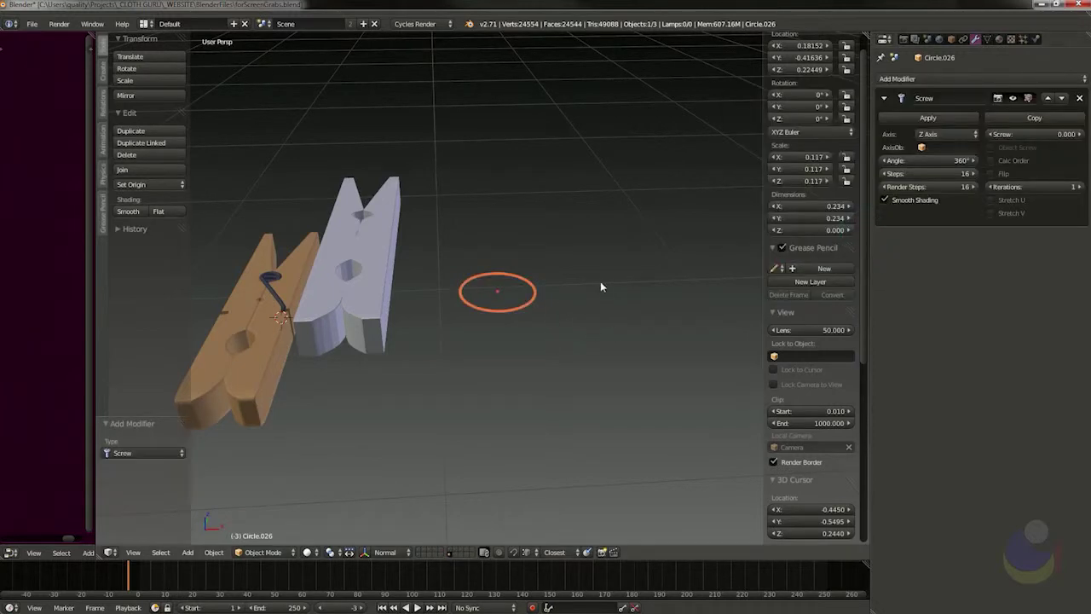
key(KP_Decimal)
middle_drag(531, 298, 529, 344)
key(s)
right_click(527, 342)
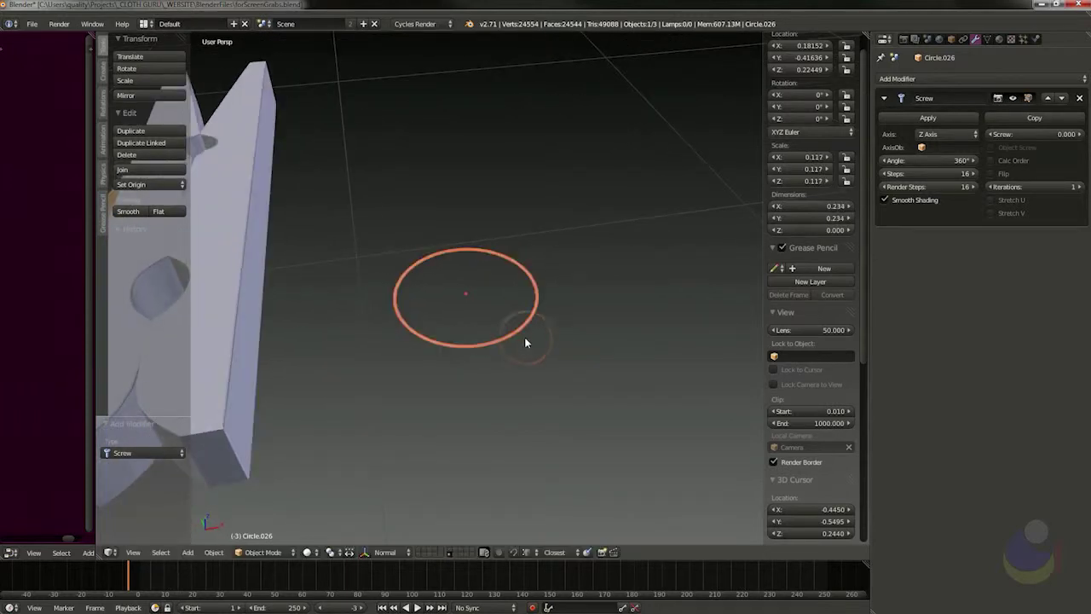
key(Tab)
key(s)
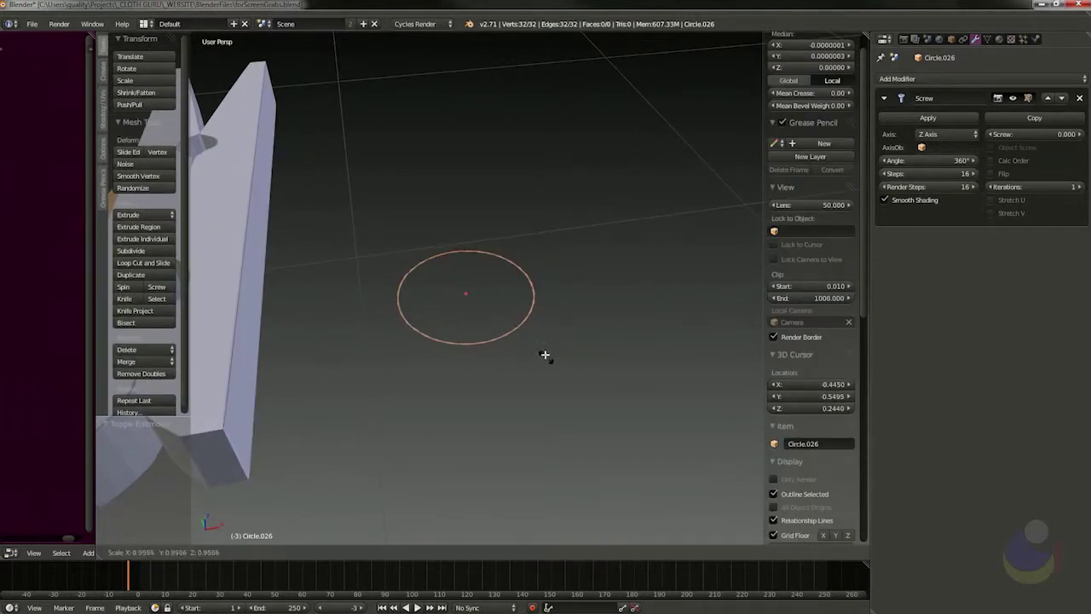
click(534, 338)
middle_drag(537, 331, 560, 299)
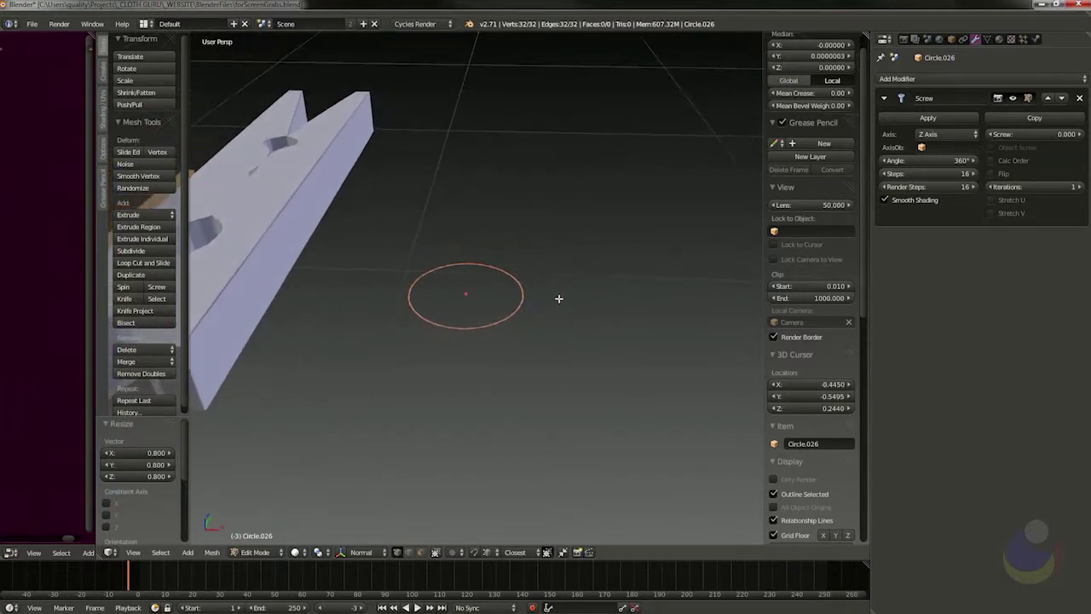
Set the Screw modifier to the X axis with a screw value of 3.840 and 2 iterations.
click(968, 136)
click(928, 134)
click(928, 107)
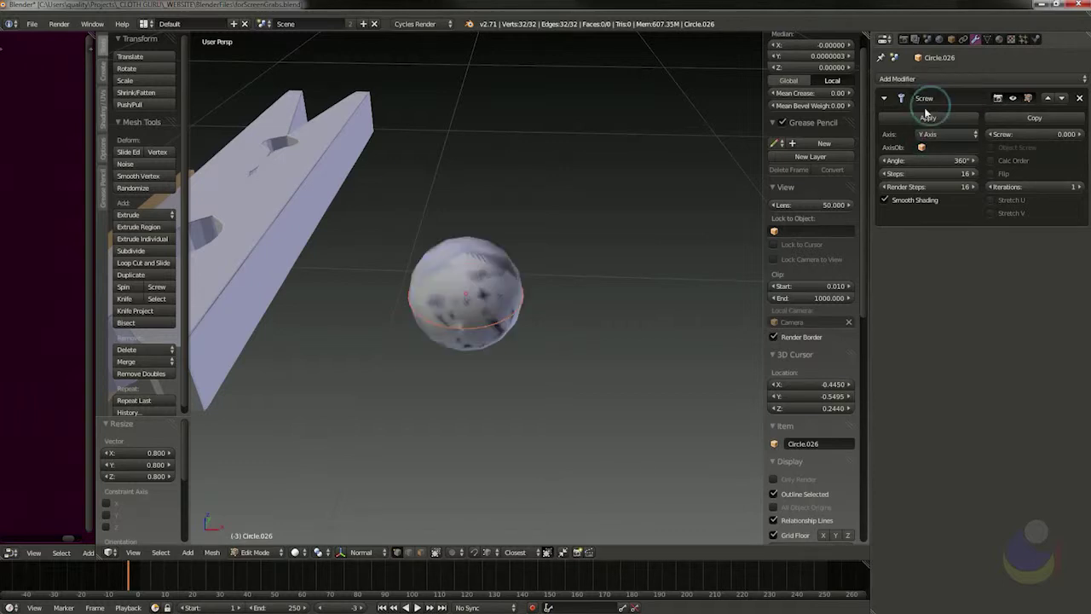
middle_drag(628, 297, 451, 303)
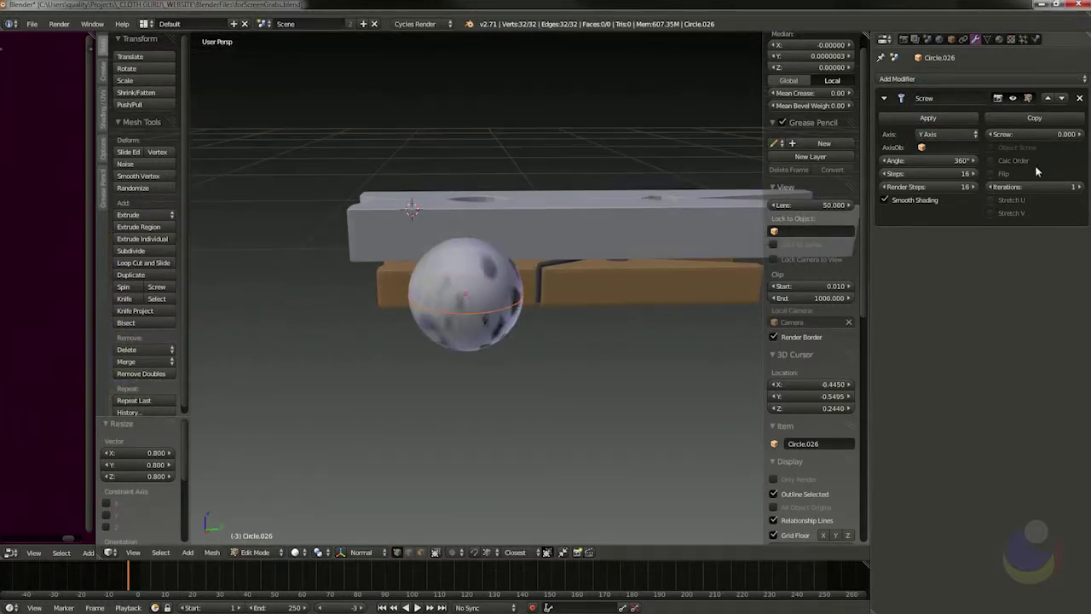
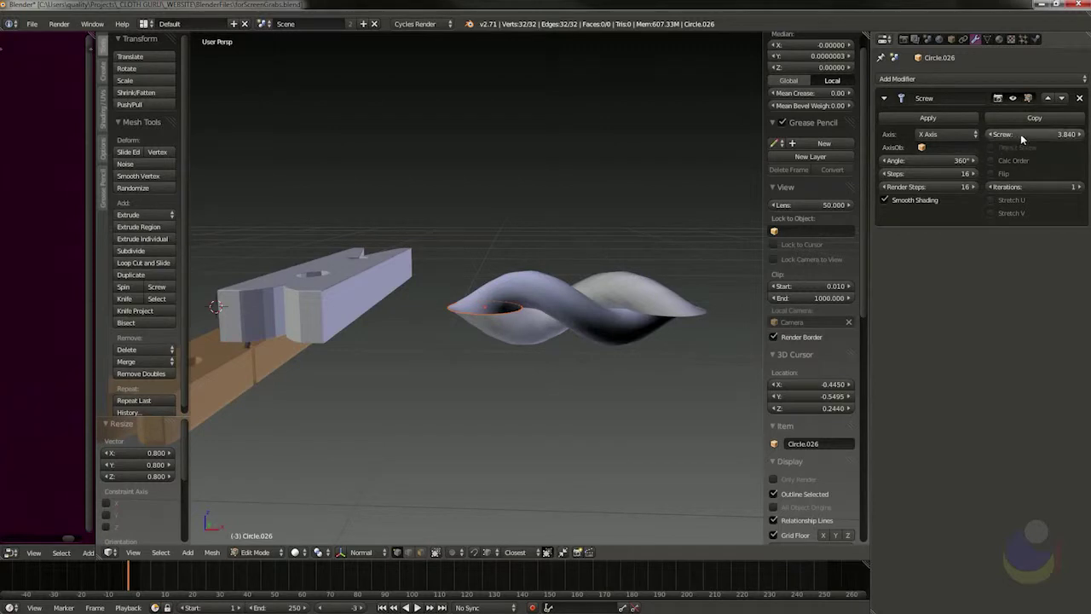
click(1078, 188)
middle_drag(648, 247, 480, 244)
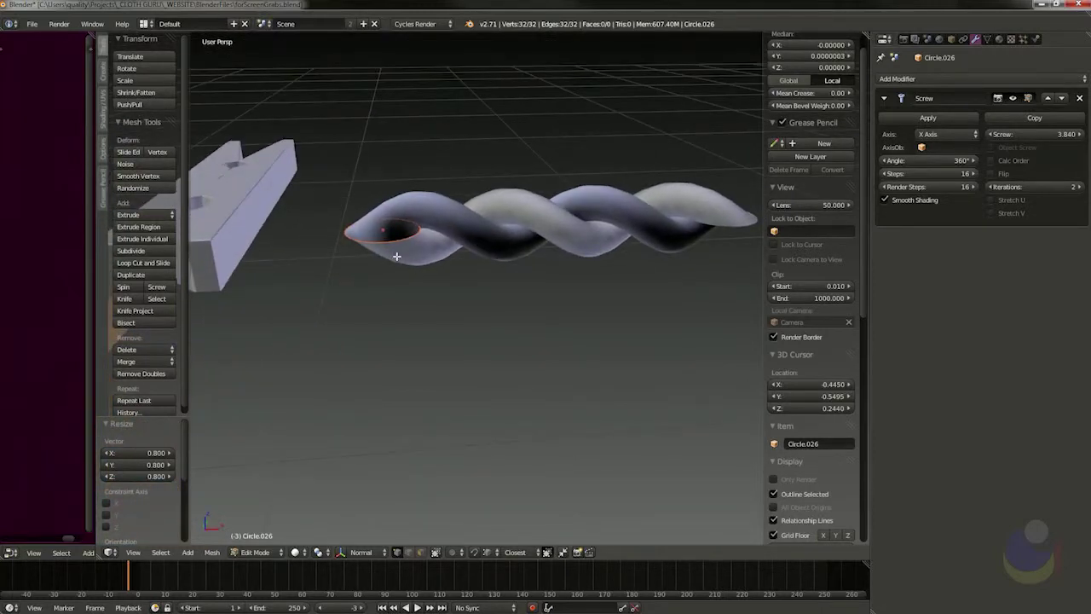
Move the circle's vertices about 0.263 along Y, away from the object's origin, to open up the coil.
key(g)
key(x)
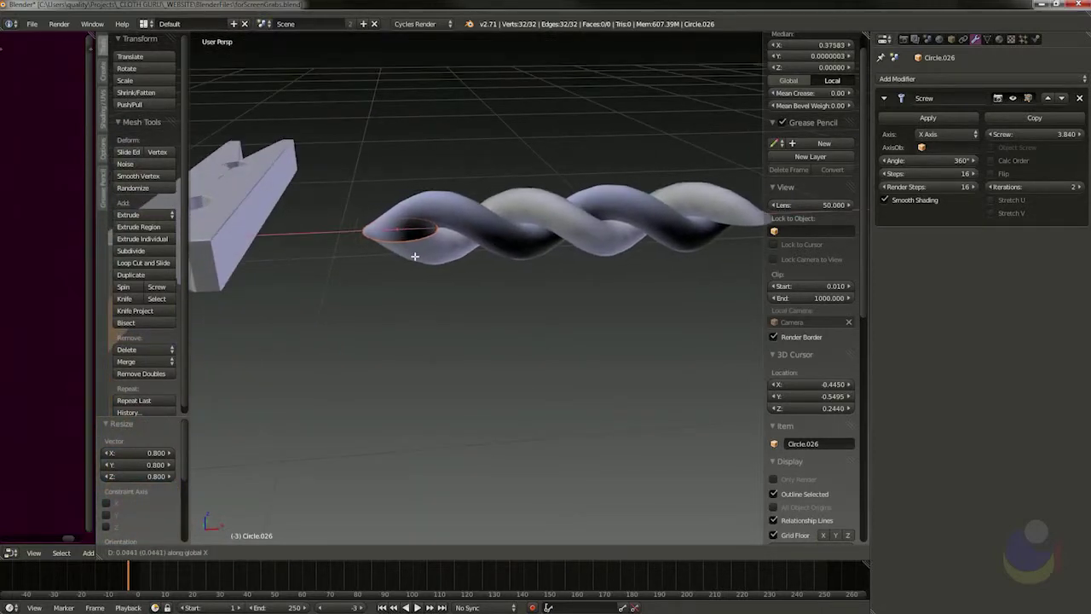
key(y)
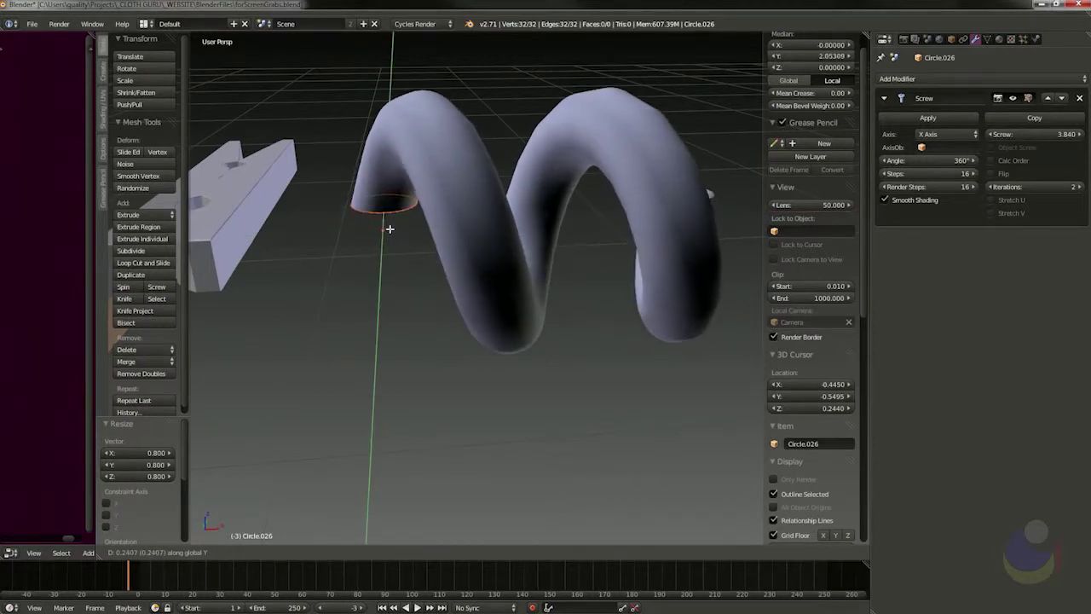
click(385, 219)
middle_drag(385, 219, 535, 233)
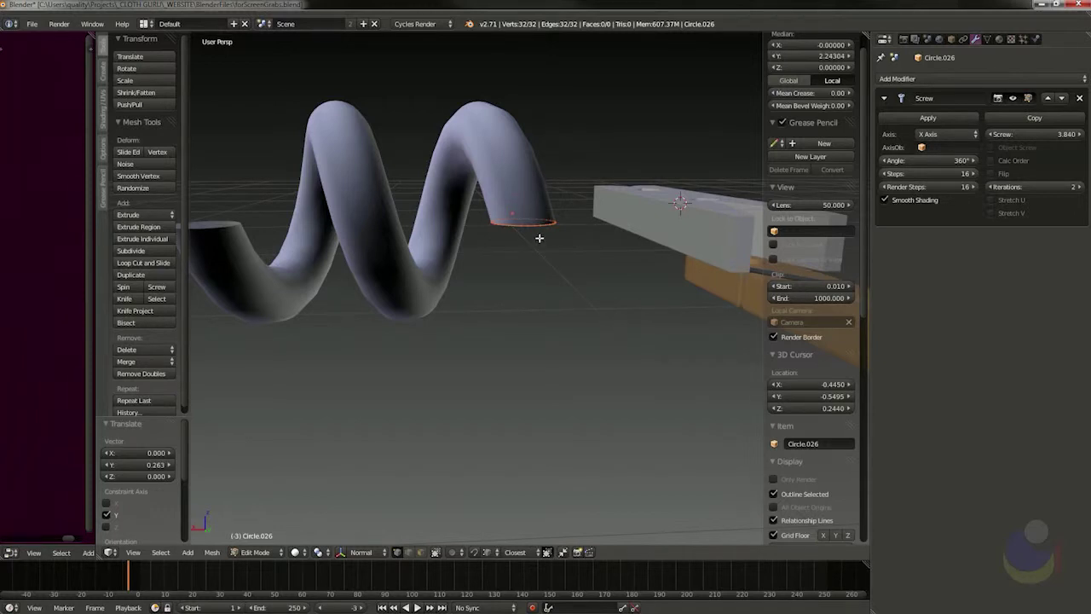
key(g)
key(z)
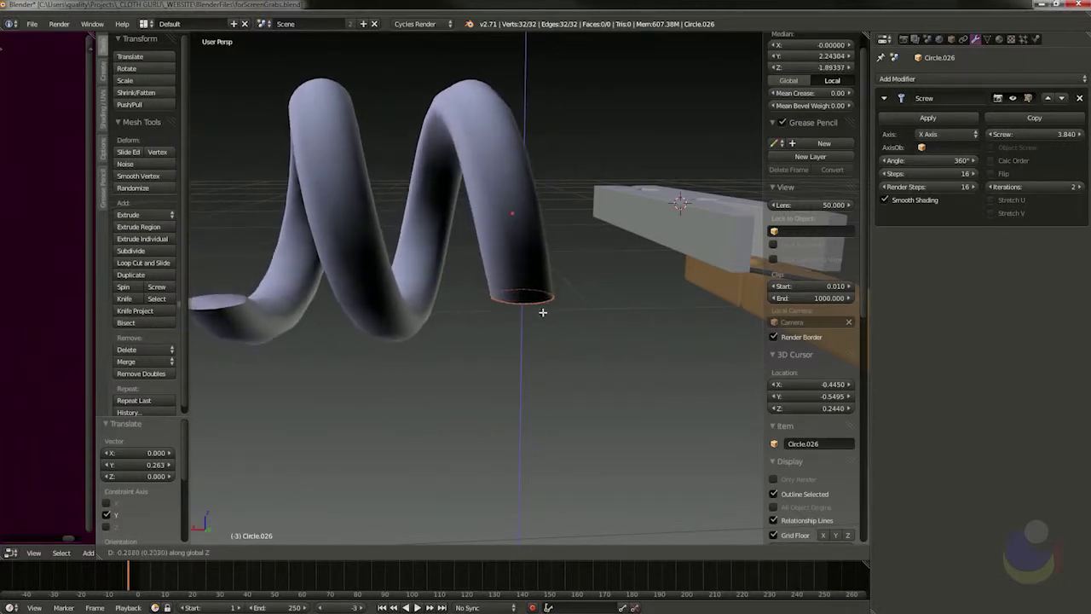
right_click(550, 206)
Set the Screw modifier's iterations to 6 and its screw value to about 1.523 for a tightly wound coil.
middle_drag(600, 236, 575, 185)
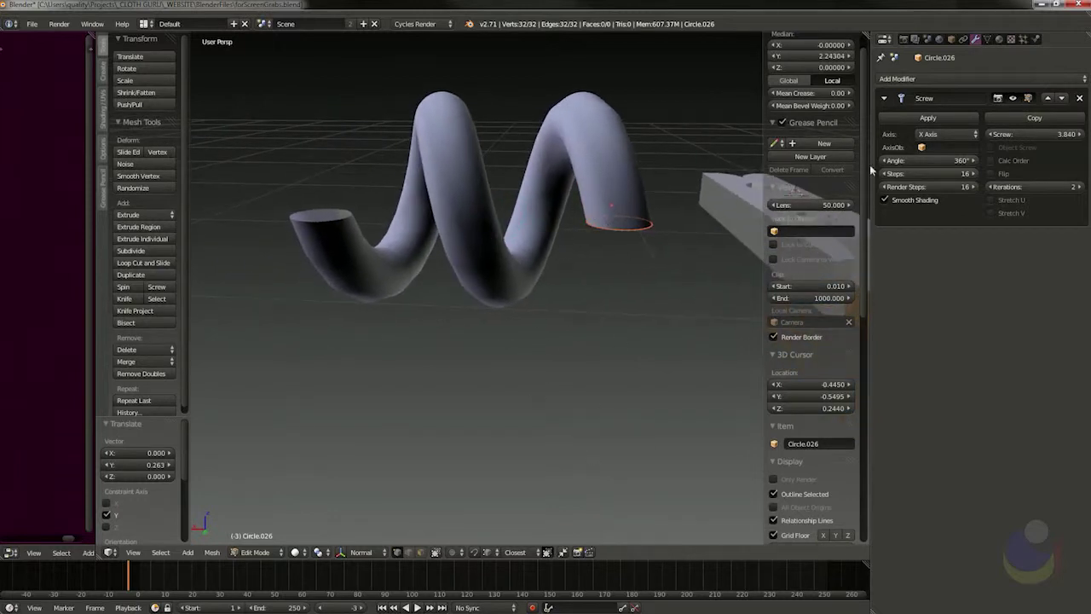
mouse_move(1017, 137)
mouse_down()
mouse_move(984, 133)
mouse_move(1035, 132)
mouse_move(1006, 133)
mouse_move(1018, 135)
mouse_up()
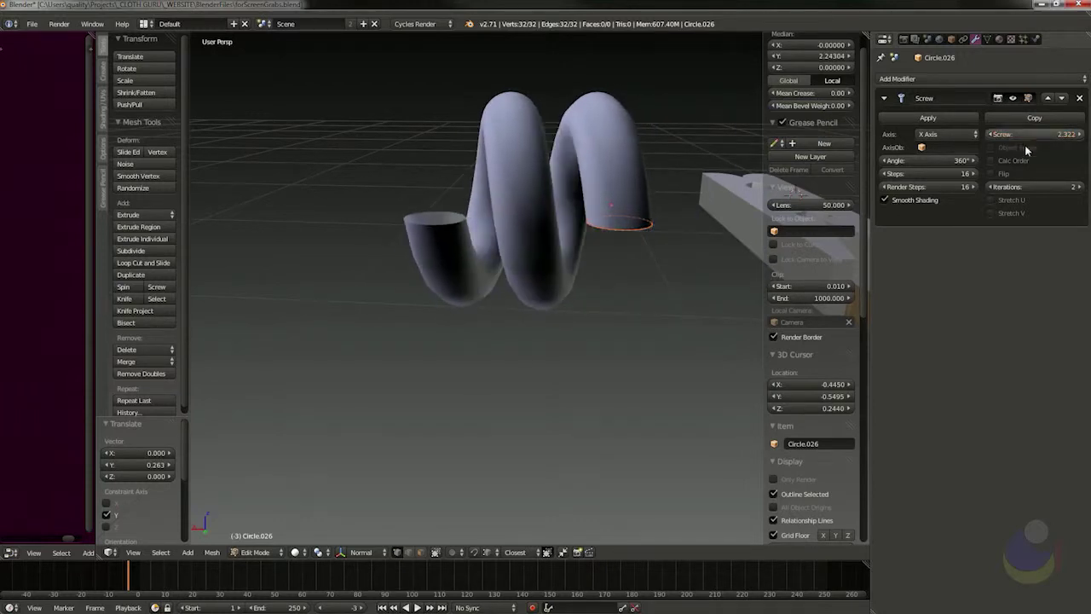
click(1070, 186)
text(3)
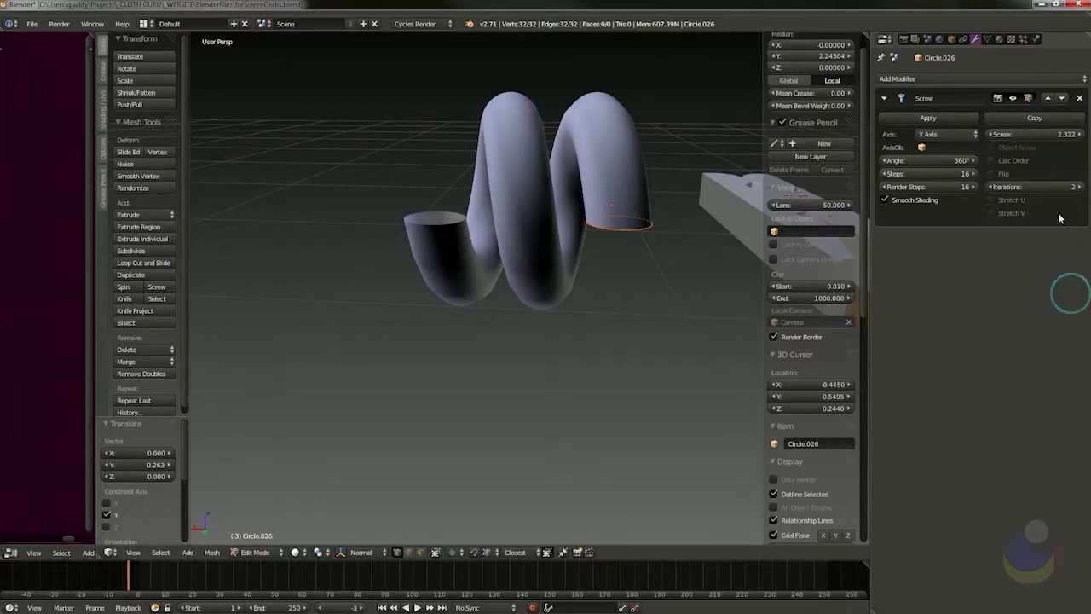
key(Return)
click(1078, 187)
click(1078, 186)
click(1078, 187)
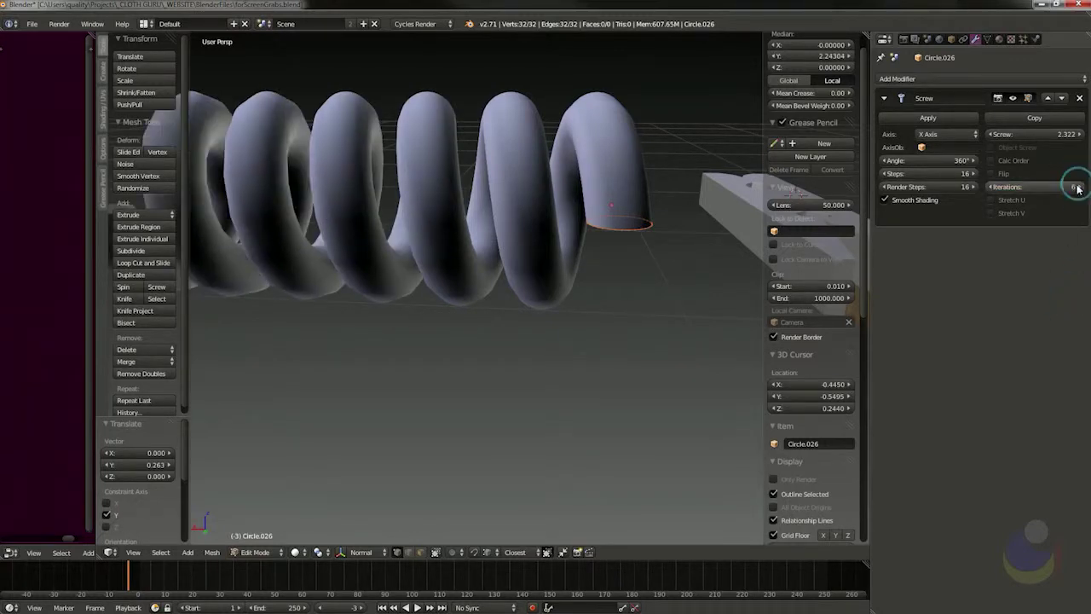
drag(1072, 139, 1019, 139)
middle_drag(477, 321, 564, 292)
scroll(588, 326, down, 2)
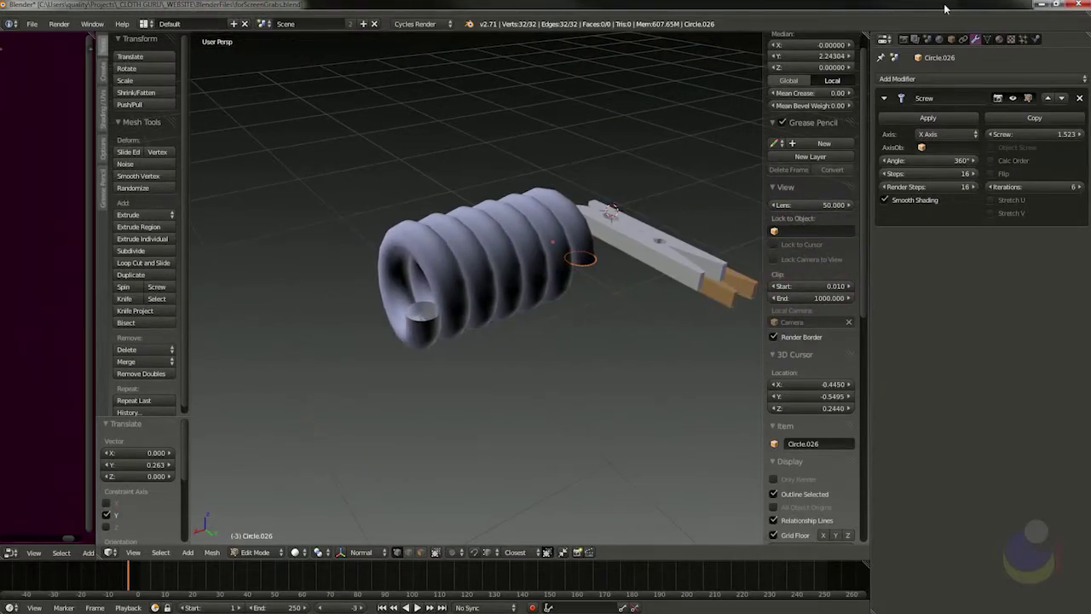
Switch to Object Mode and apply the Screw modifier to the coil.
click(927, 117)
key(Tab)
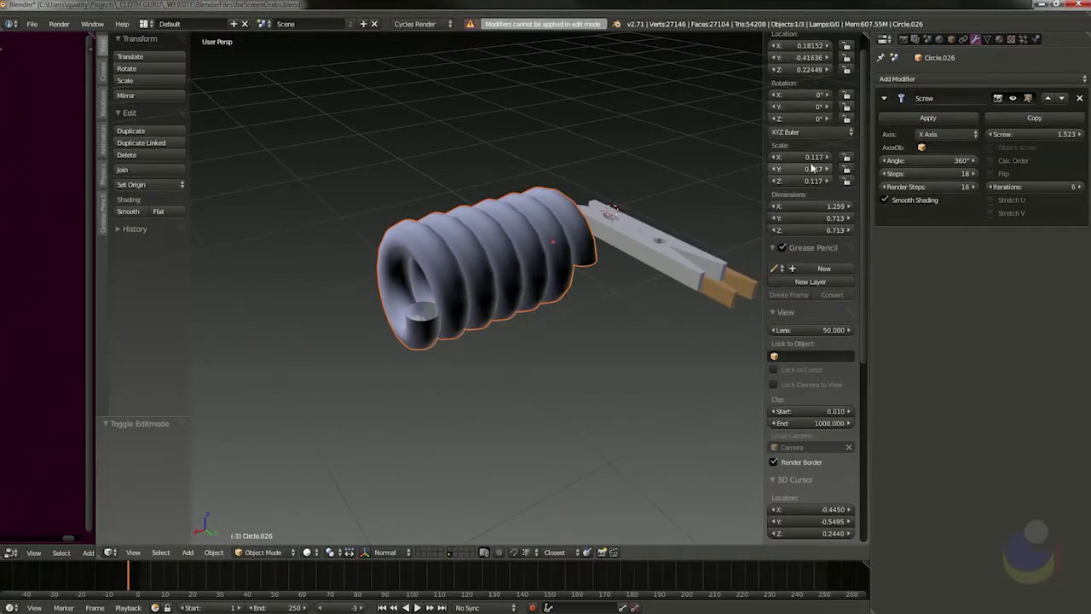
click(915, 114)
In Edit Mode, select only the open edge loop at the free end of the coil.
middle_drag(289, 375, 600, 326)
key(Tab)
key(a)
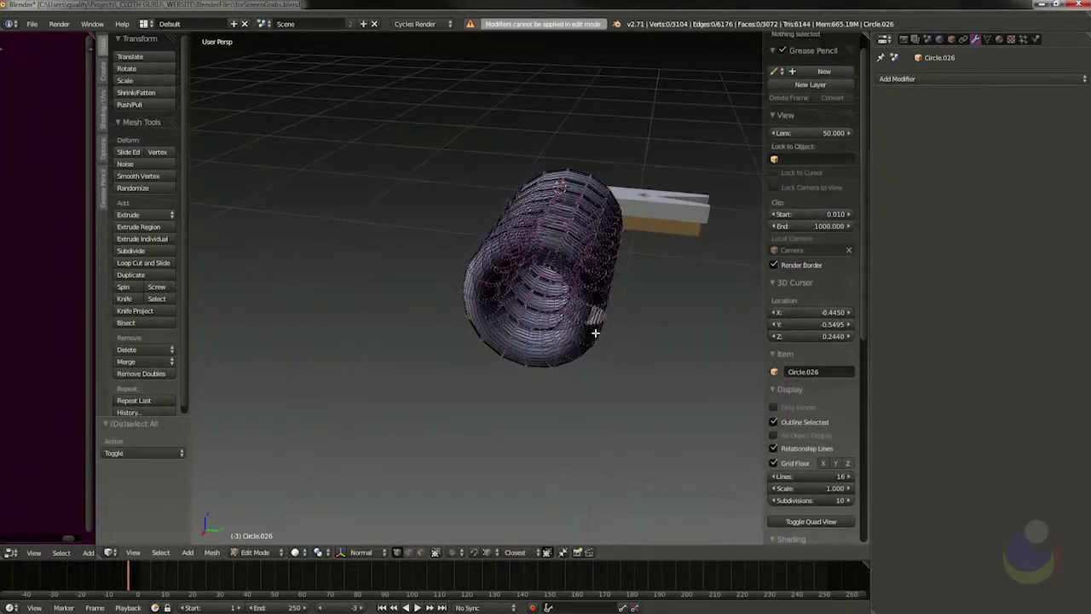
scroll(588, 320, up, 8)
alt+right_click(520, 311)
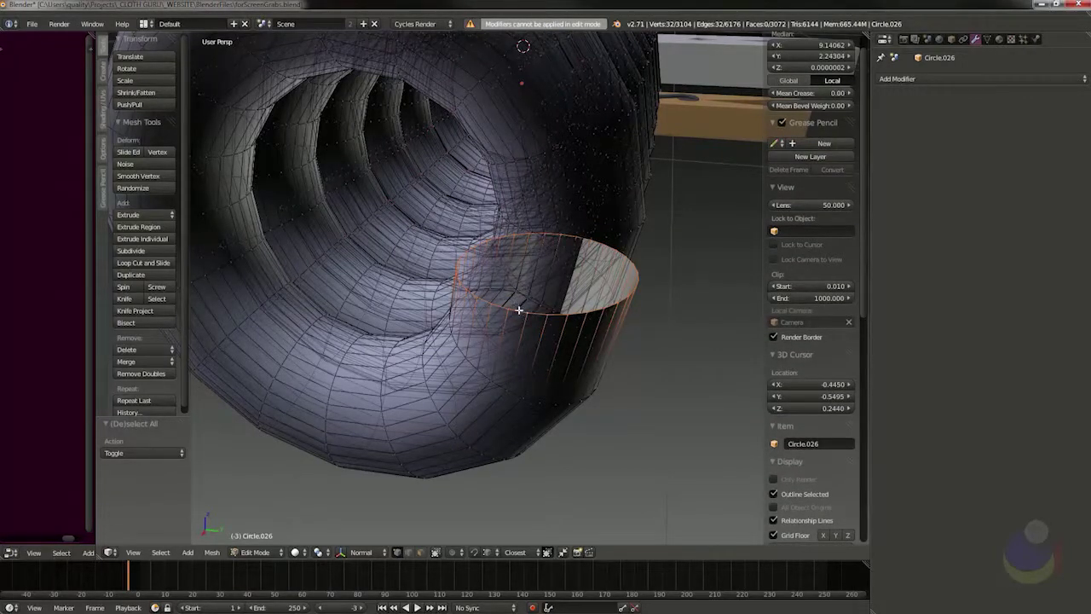
click(684, 350)
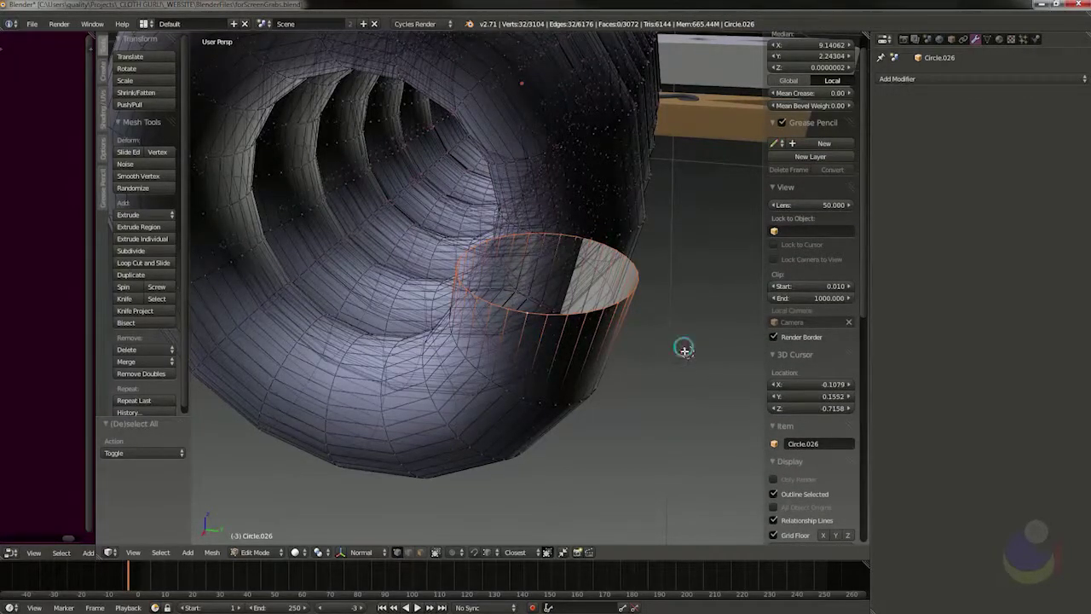
key(a)
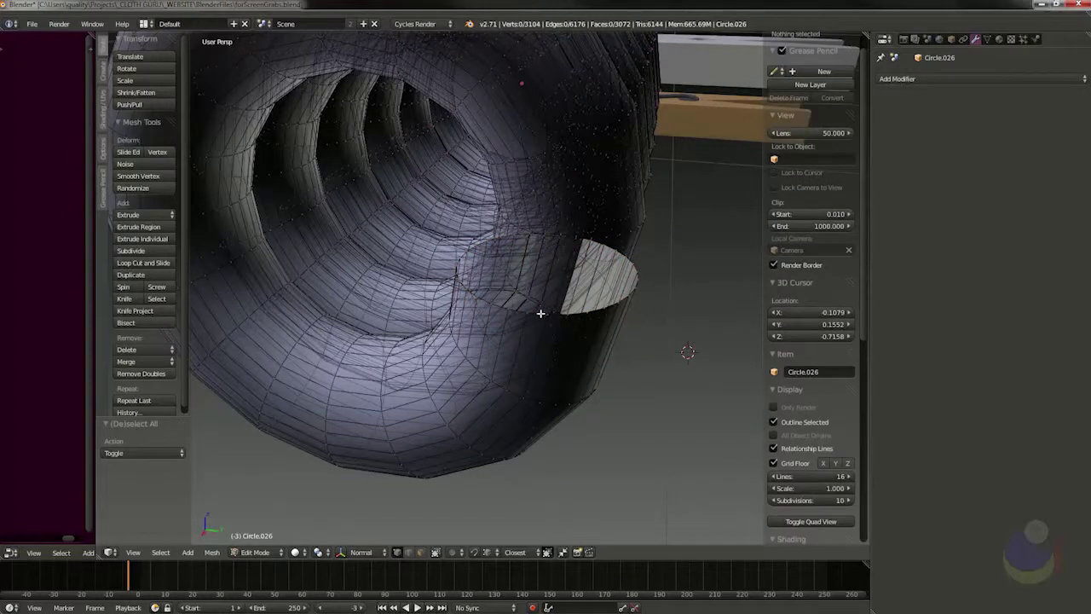
alt+right_click(541, 315)
Extrude the end loop into a long straight arm by about -1.196 in Y and 1.314 in Z, and rotate its tip perpendicular to the arm.
scroll(611, 369, down, 8)
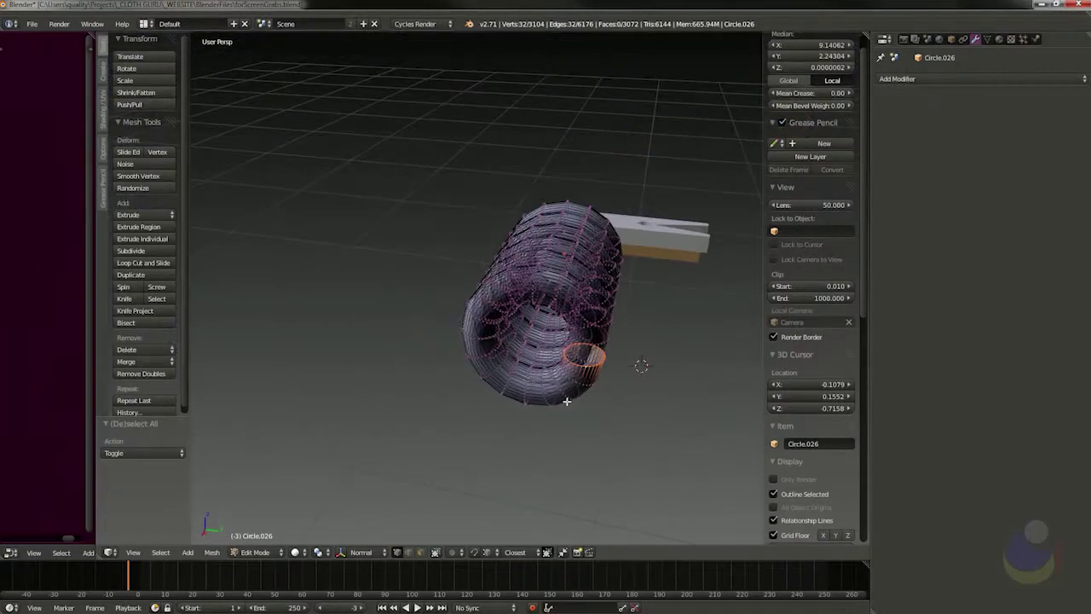
mouse_move(568, 400)
middle_down()
mouse_move(572, 370)
mouse_move(587, 397)
middle_up()
key(e)
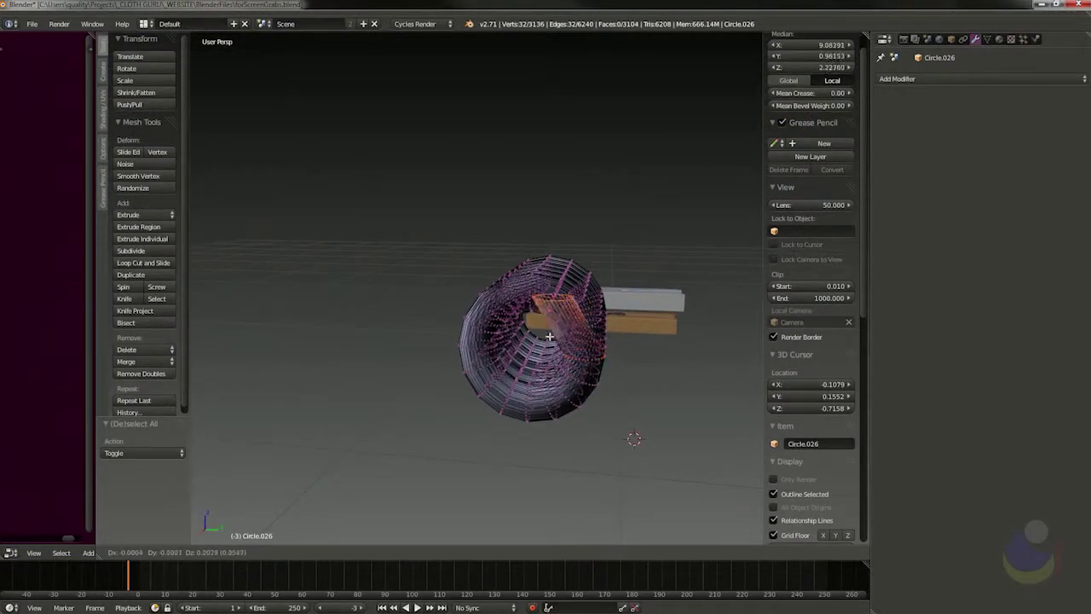
click(327, 108)
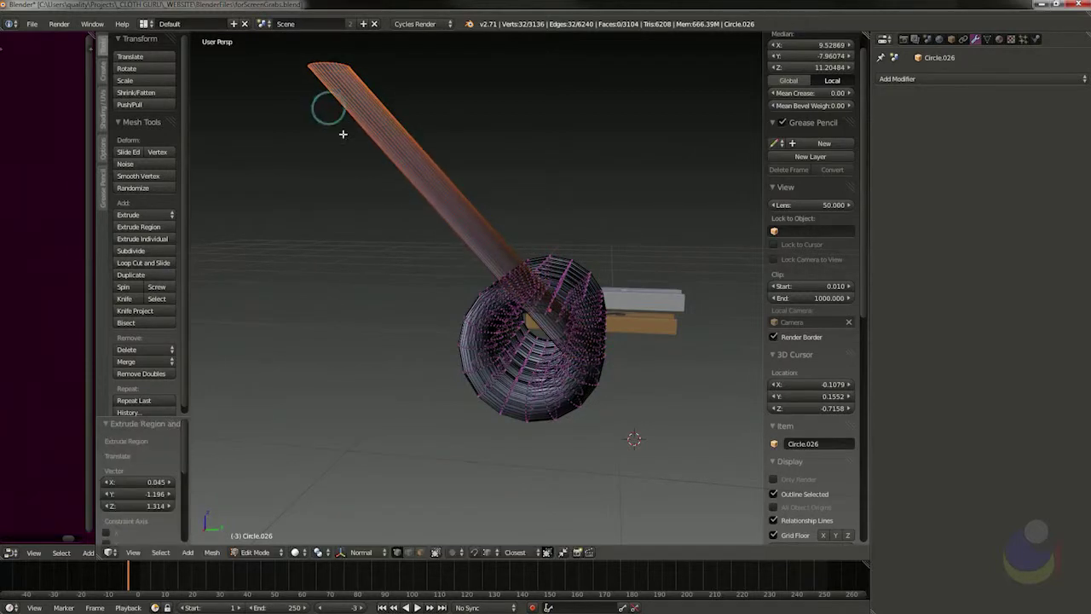
middle_drag(501, 401, 589, 401)
key(r)
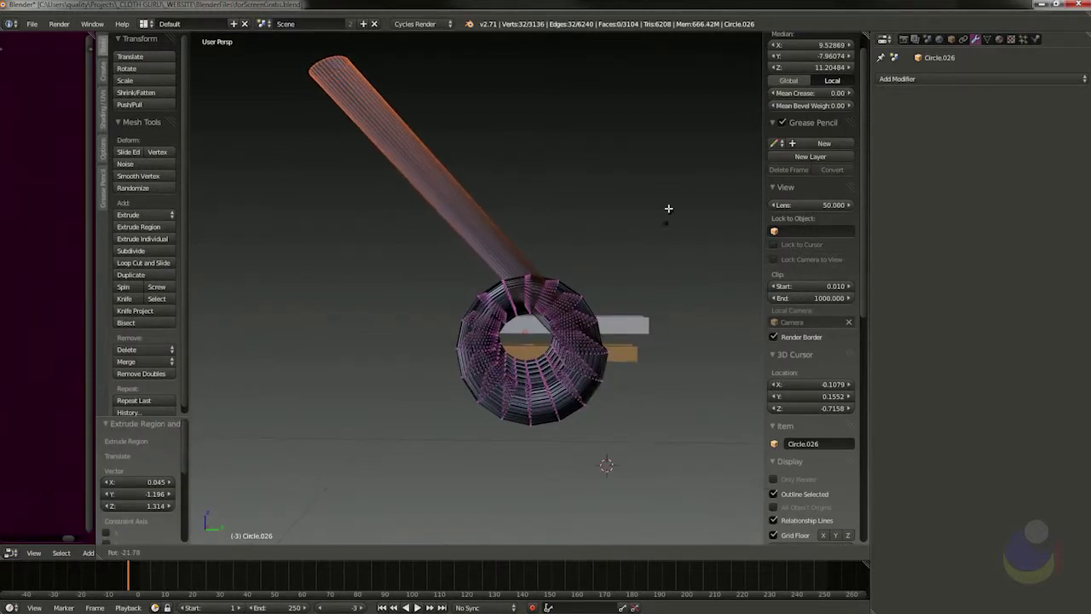
click(592, 52)
key(a)
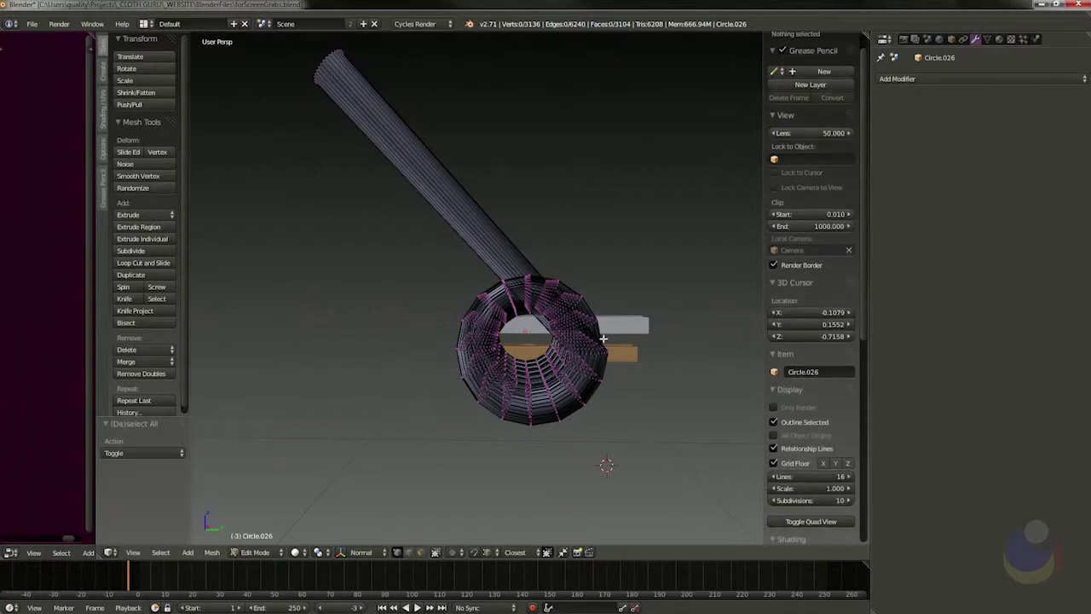
Add a loop cut to the arm close to its junction with the coil and move it about 0.05 along Y to round the bend.
key(ctrl+r)
click(478, 243)
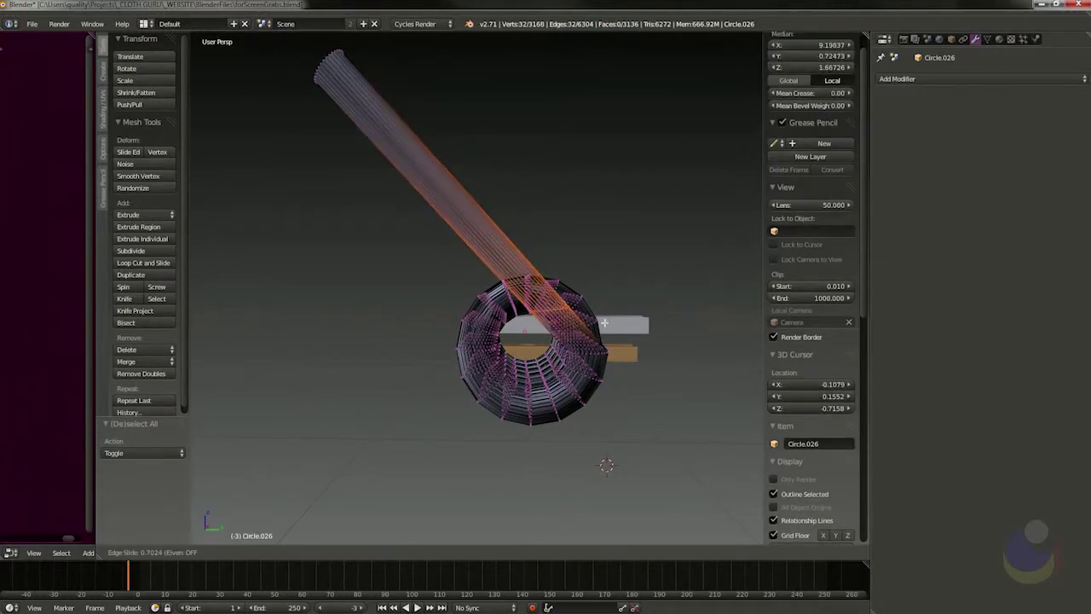
click(607, 350)
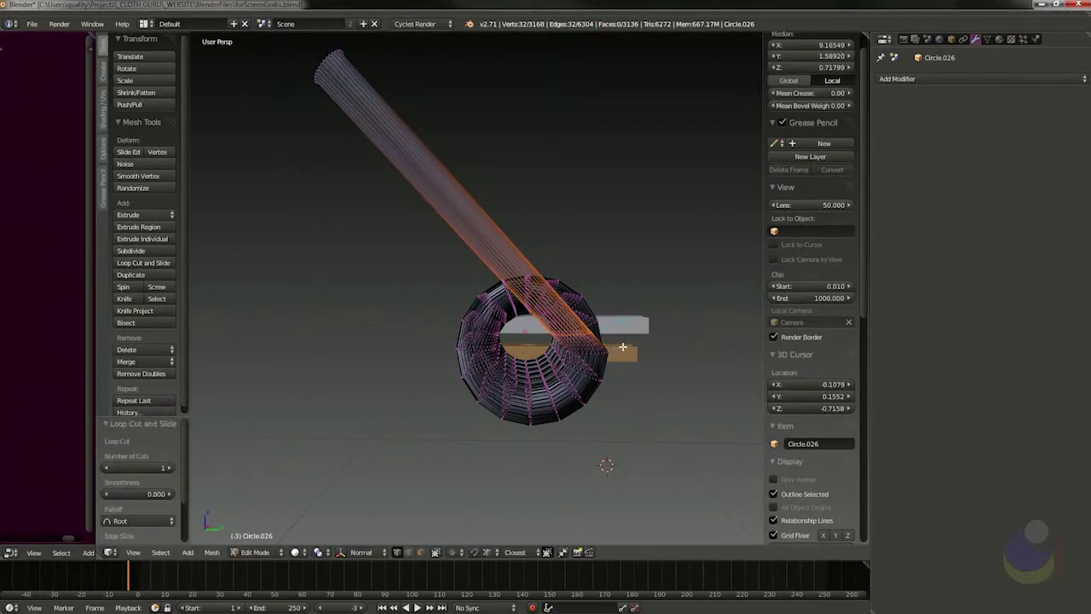
key(g)
key(y)
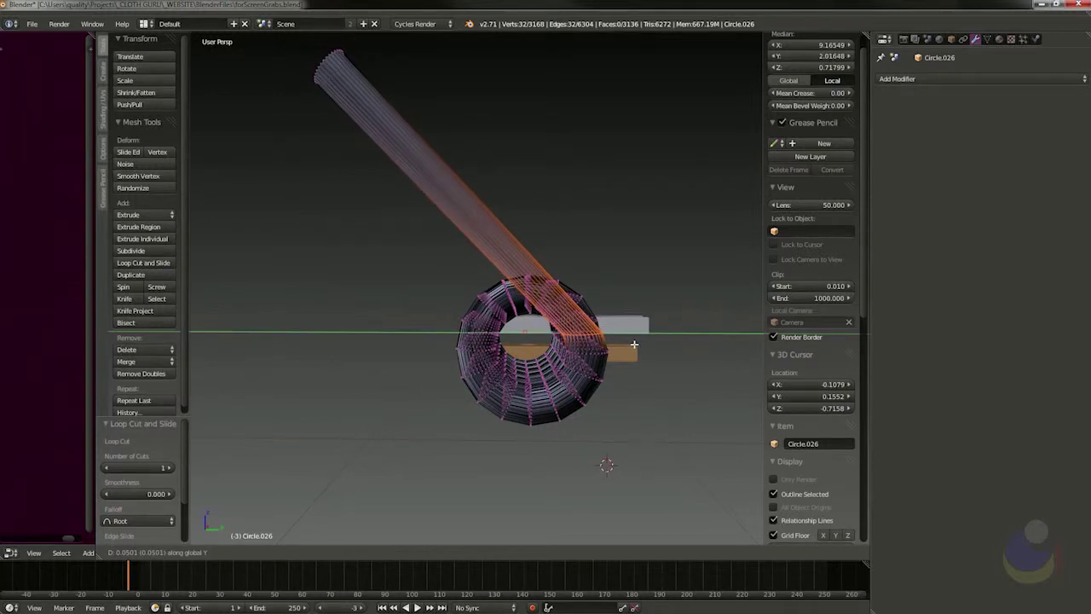
click(634, 344)
key(a)
Add a second loop cut just above the first one on the arm and move it about 0.029 along Y.
key(ctrl+r)
click(499, 238)
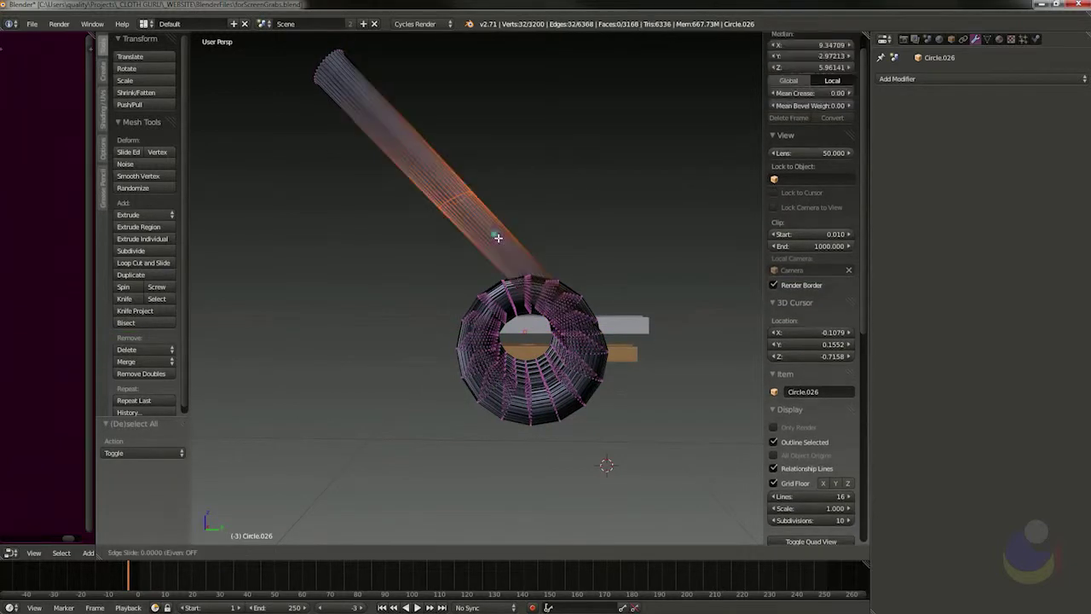
click(623, 343)
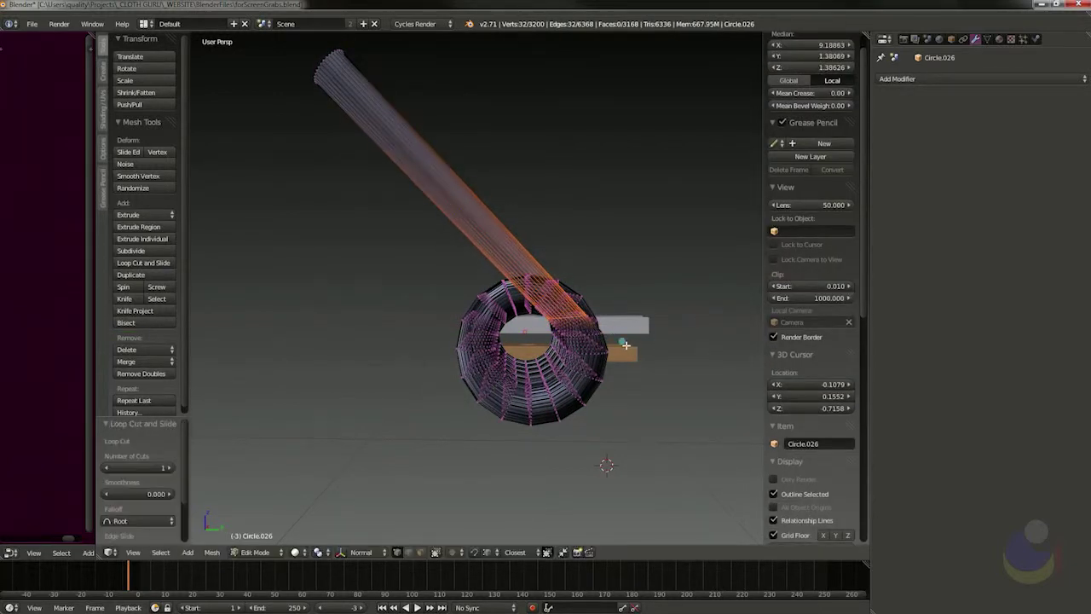
key(g)
key(y)
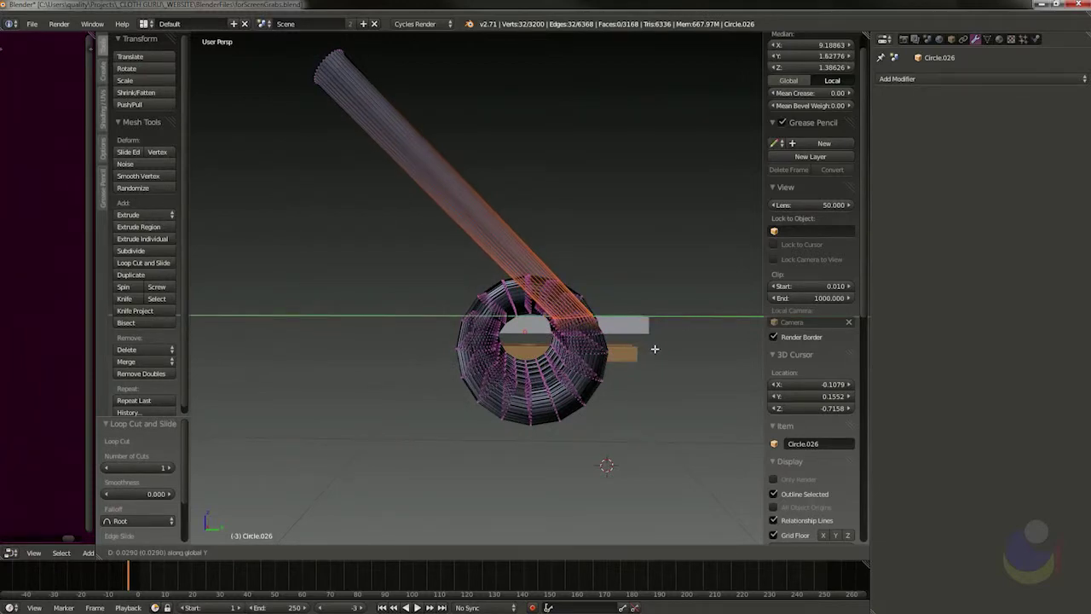
click(654, 349)
key(a)
Return to Object Mode and examine the spring's coil and arm against the spring of the existing wooden clothespin.
middle_drag(608, 415, 619, 482)
scroll(512, 435, down, 4)
middle_drag(447, 273, 413, 255)
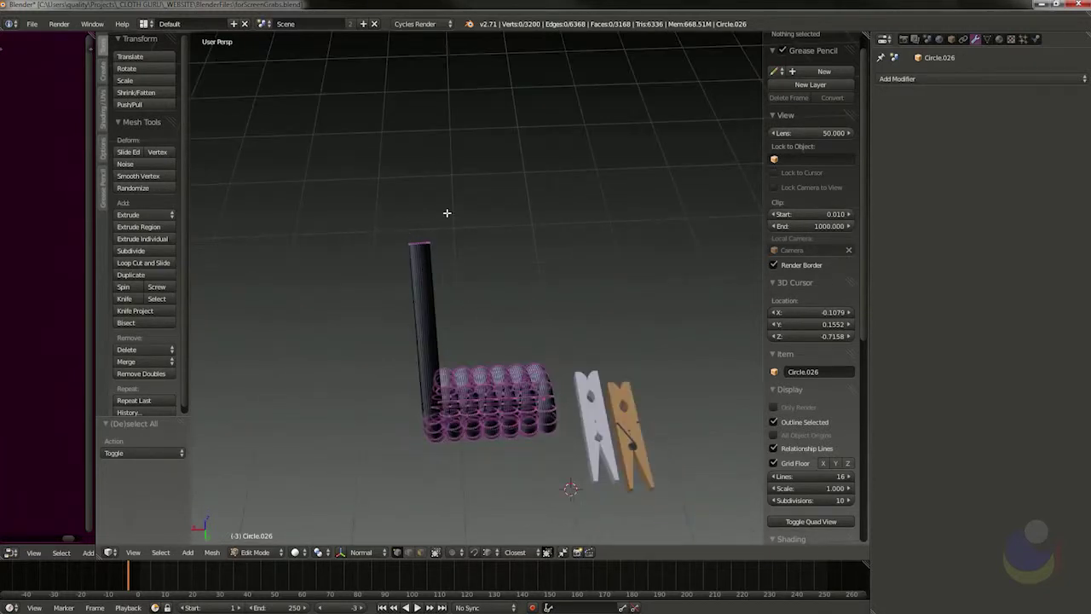
middle_drag(552, 352, 523, 395)
key(Tab)
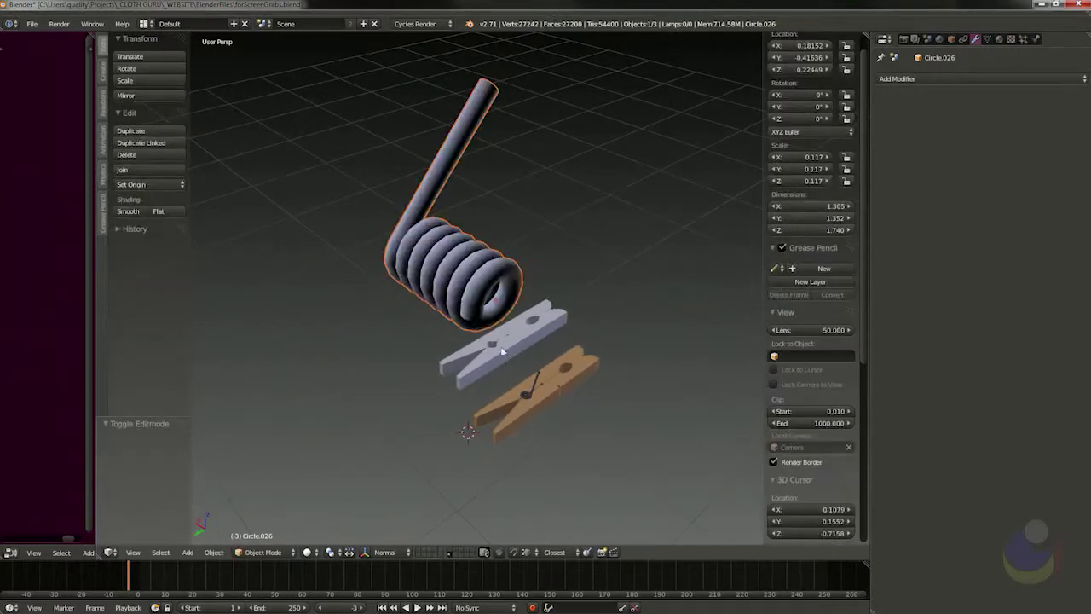
middle_drag(502, 349, 494, 424)
scroll(496, 418, up, 8)
scroll(557, 354, down, 5)
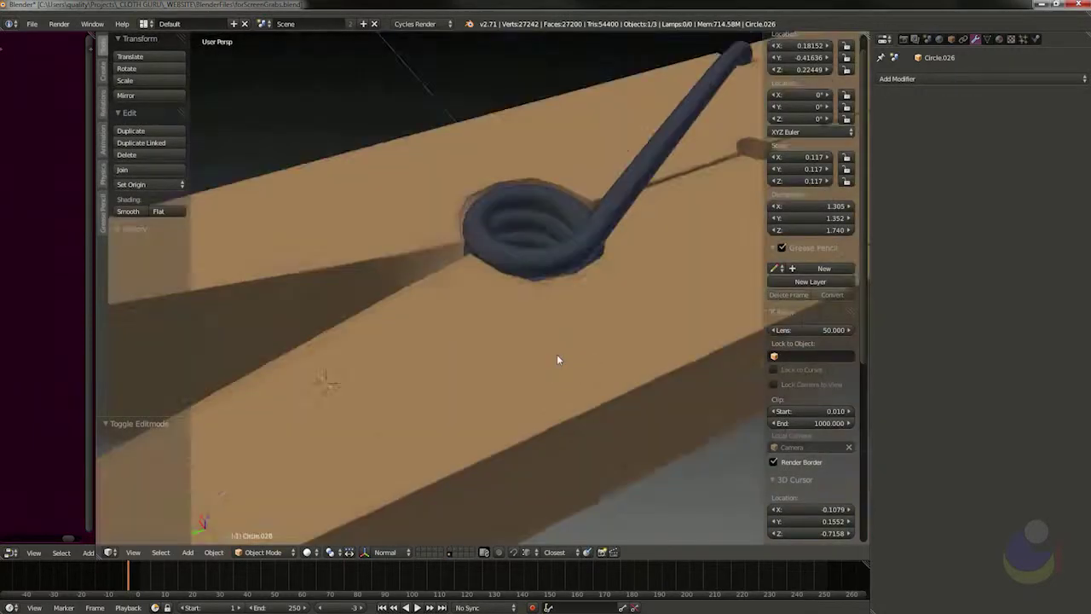
Examine the finished clothespin's mesh in Edit Mode, including its spring arms and grooves, and return to Object Mode.
middle_drag(556, 353, 541, 330)
right_click(547, 338)
key(Tab)
scroll(570, 302, up, 2)
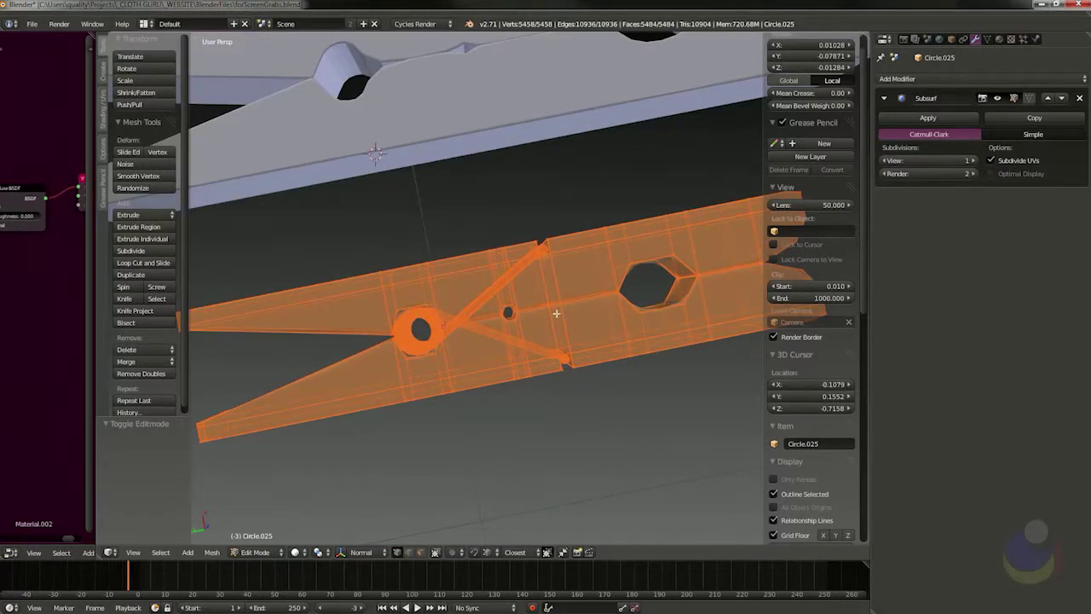
middle_drag(556, 314, 521, 302)
scroll(568, 314, down, 3)
key(Tab)
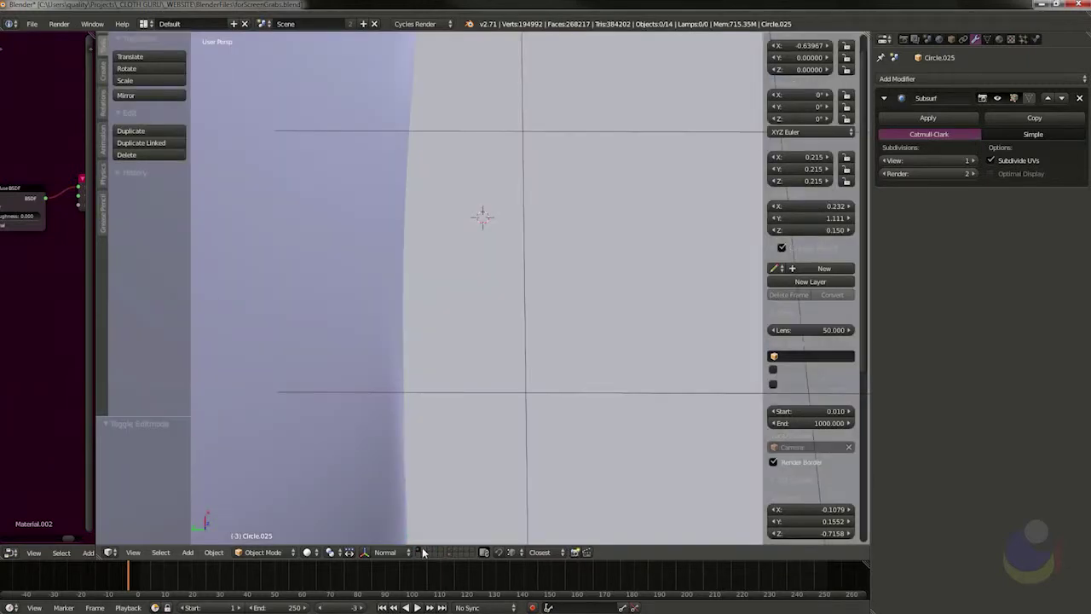
Make the first scene layers visible together to show the complete clothesline scene.
shift+click(423, 549)
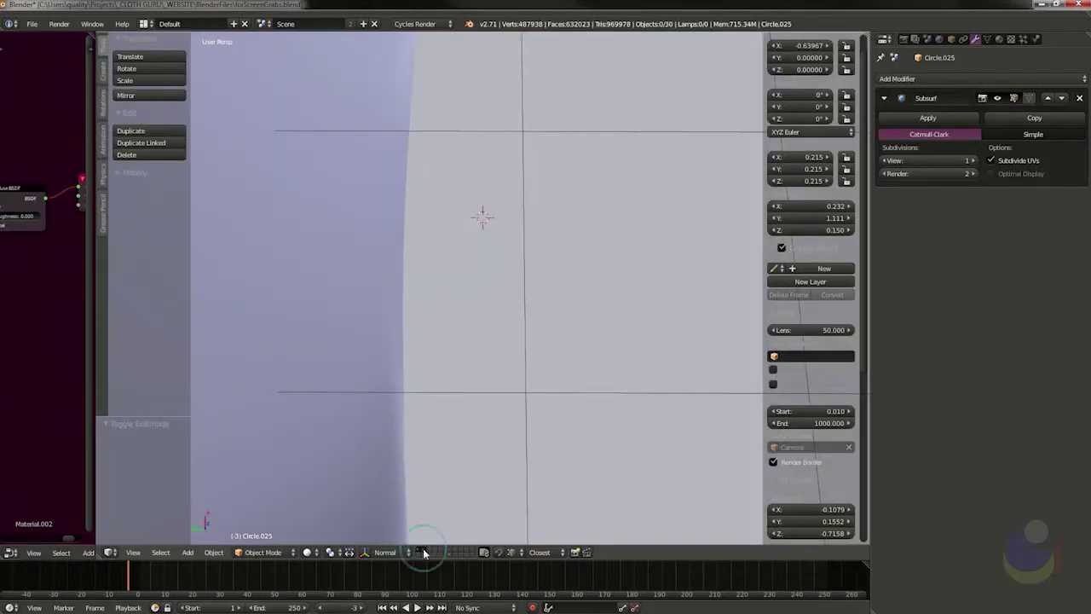
shift+click(429, 550)
shift+click(433, 550)
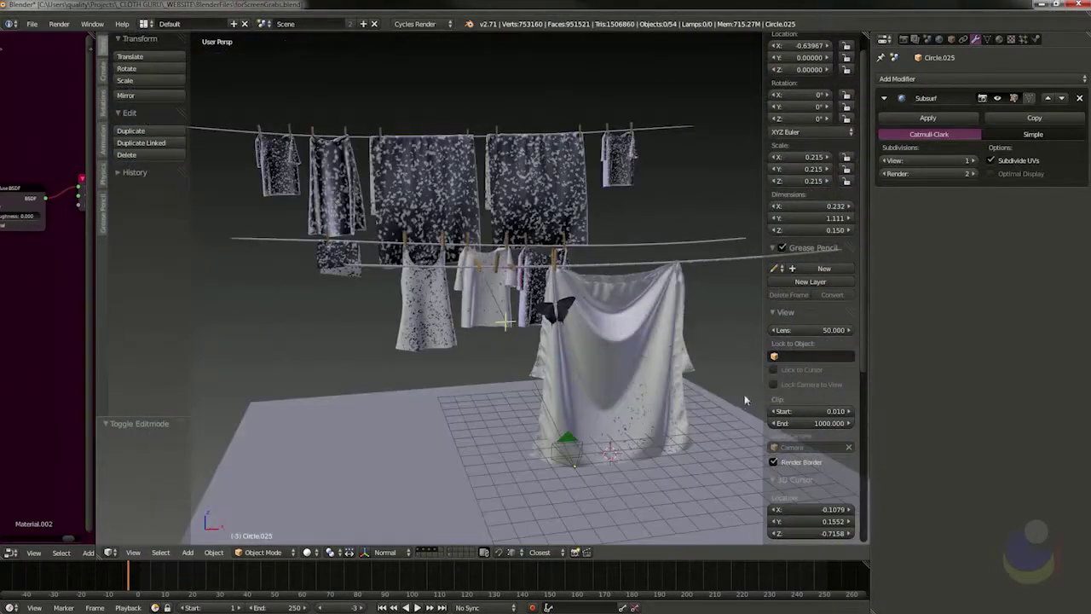
Set the viewport's clip start to 4.630 and look at the clothesline through the scene camera.
click(790, 411)
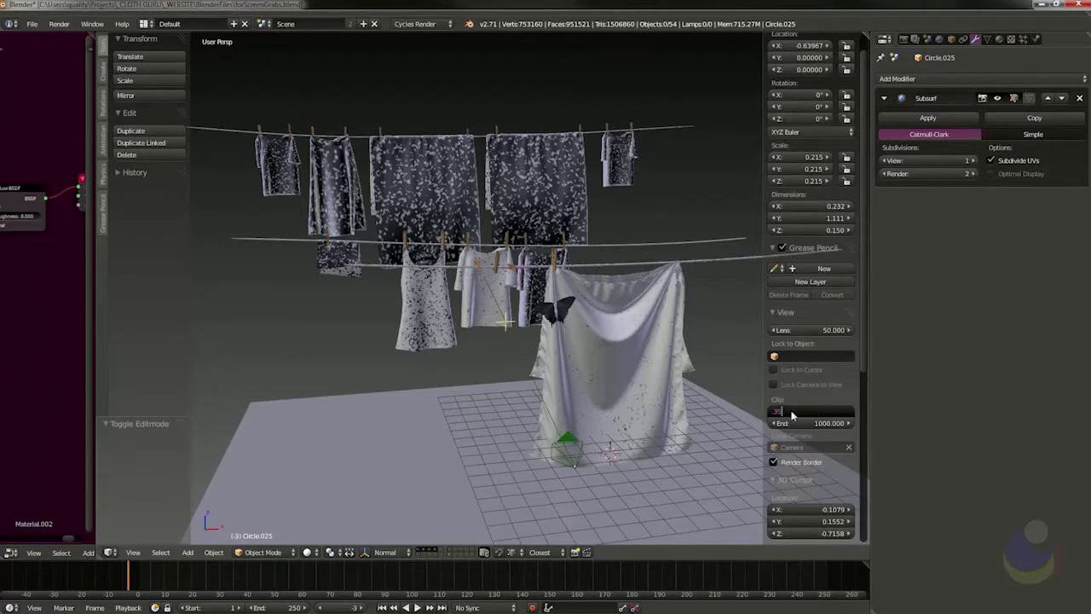
key(Return)
drag(791, 411, 805, 415)
shift+middle_drag(500, 270, 526, 283)
mouse_move(526, 352)
middle_down()
mouse_move(538, 358)
mouse_move(532, 346)
middle_up()
key(KP_0)
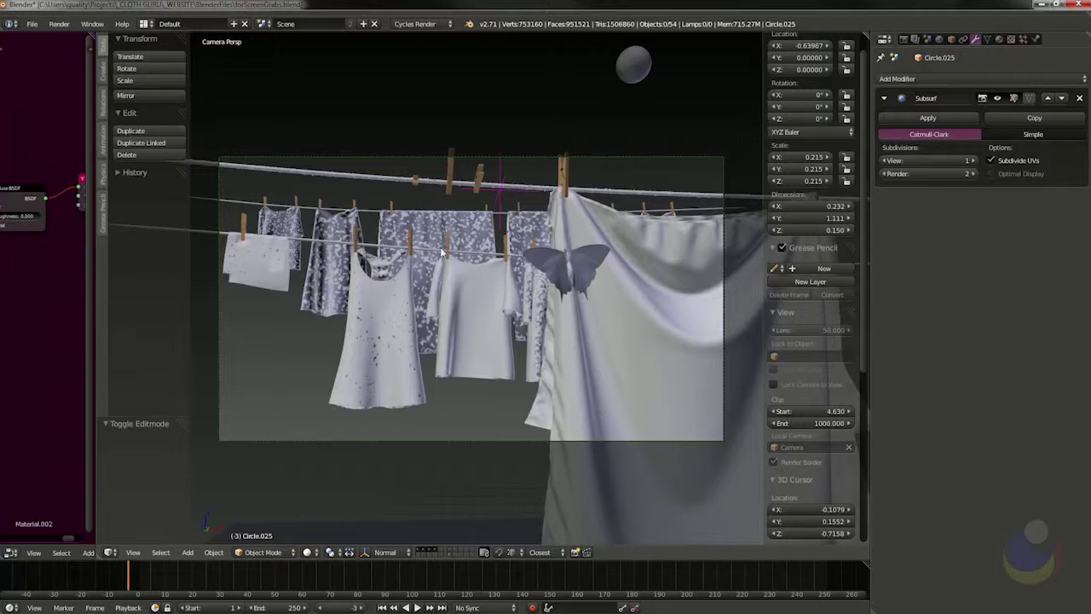
middle_drag(441, 252, 476, 299)
key(space)
mouse_move(476, 303)
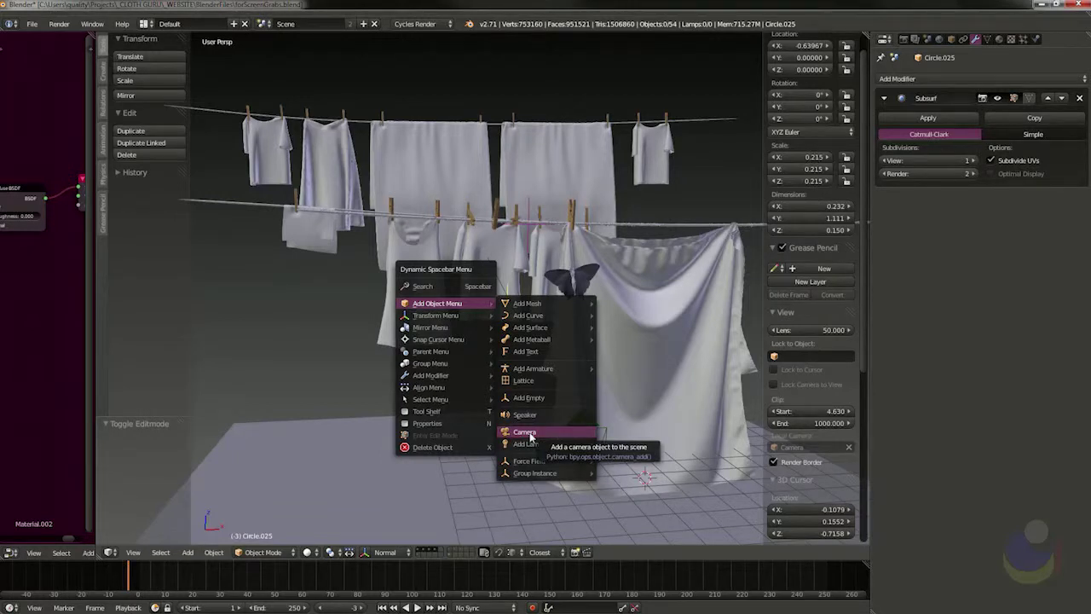
click(526, 430)
click(286, 290)
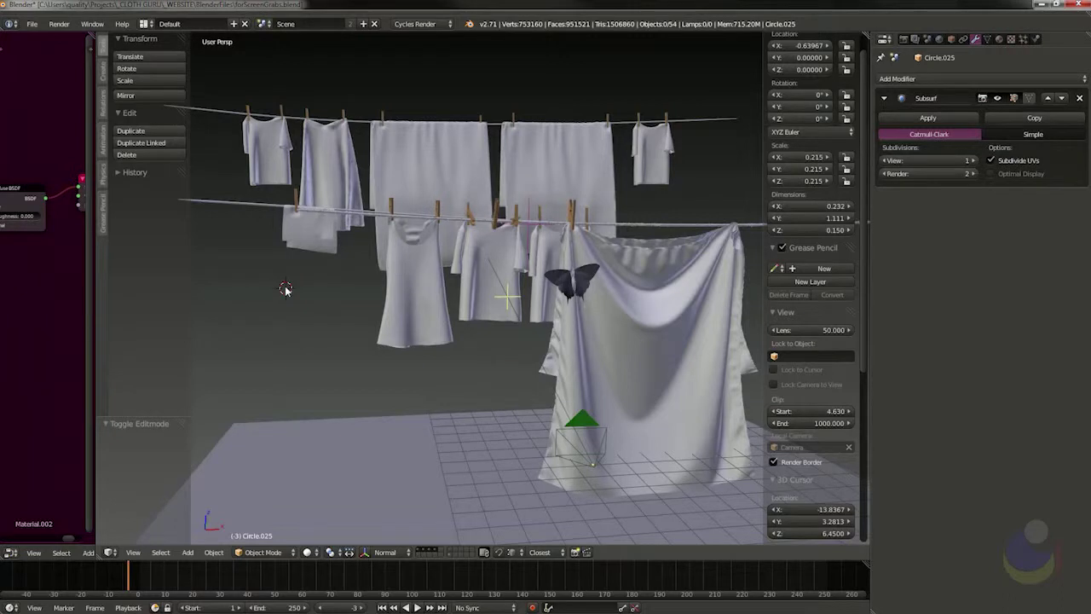
key(KP_0)
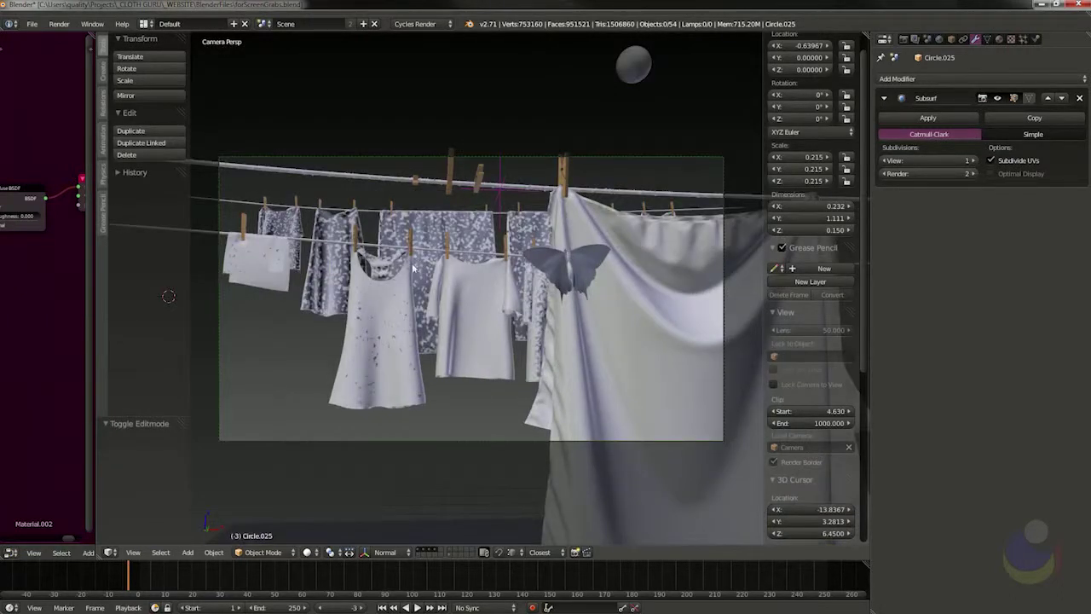